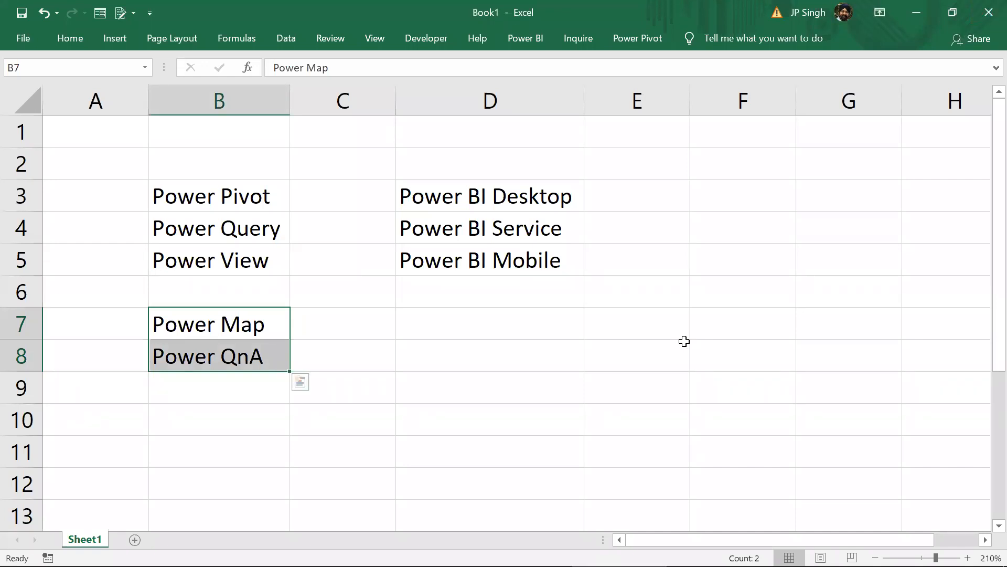
Close the Microsoft Store window.
key("alt+Tab")
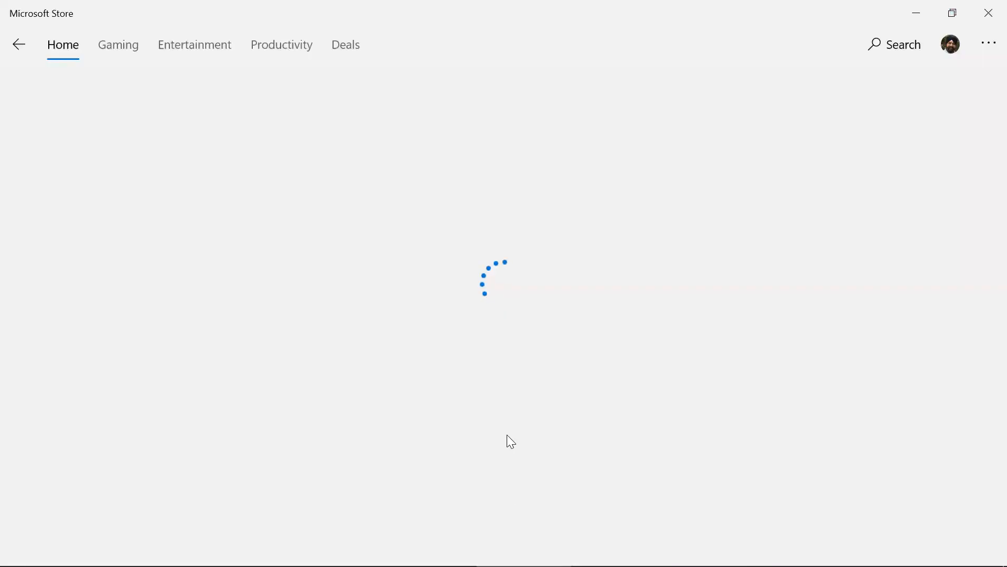
key("alt+Tab")
key("Tab")
key("Tab")
key("Tab")
key("Tab")
key("Tab")
key("Tab")
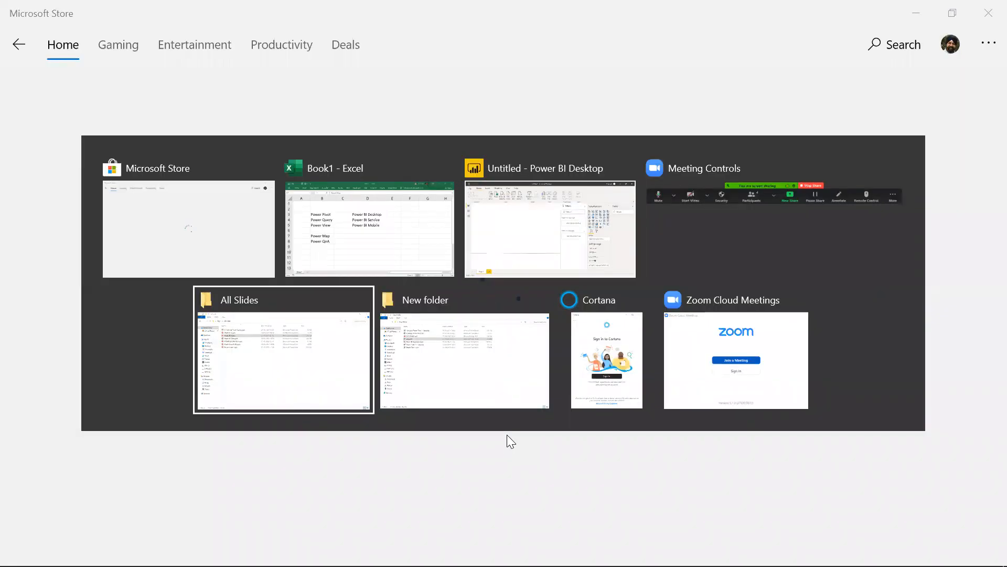
key("Tab")
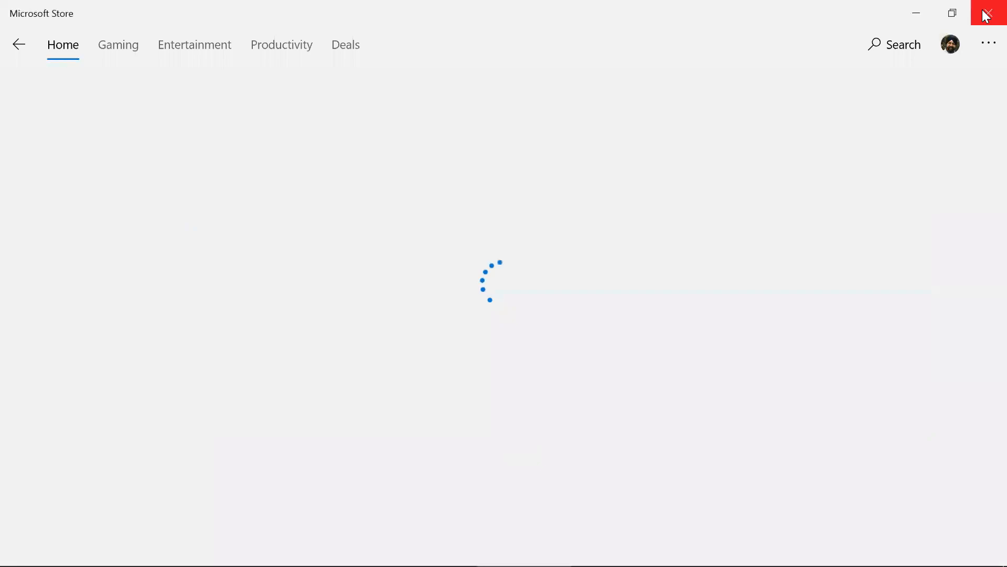
left_click(988, 13)
Switch to the Cortana window and close it.
key("alt+Tab")
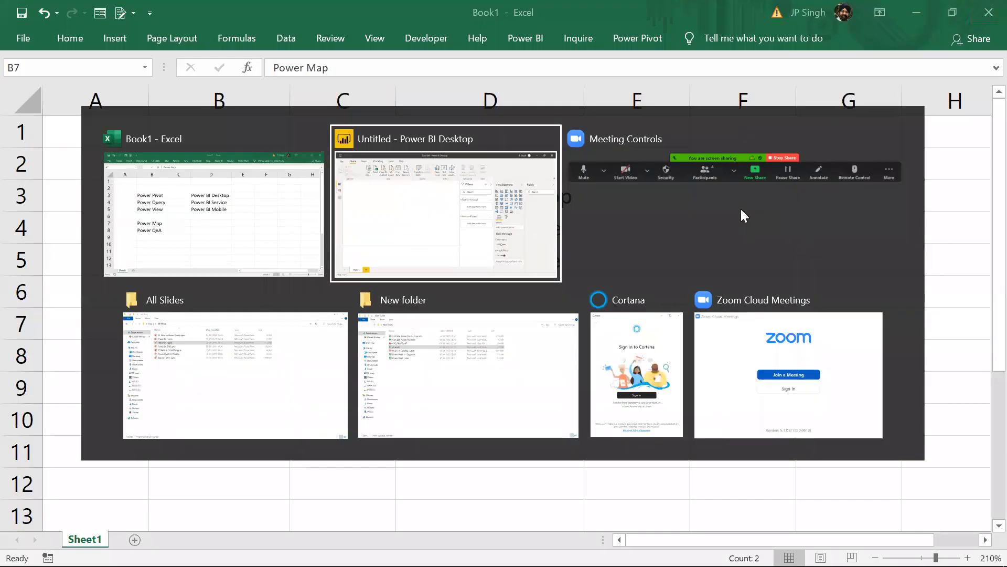
key("Tab")
key("Tab")
key("Tab")
key("Tab")
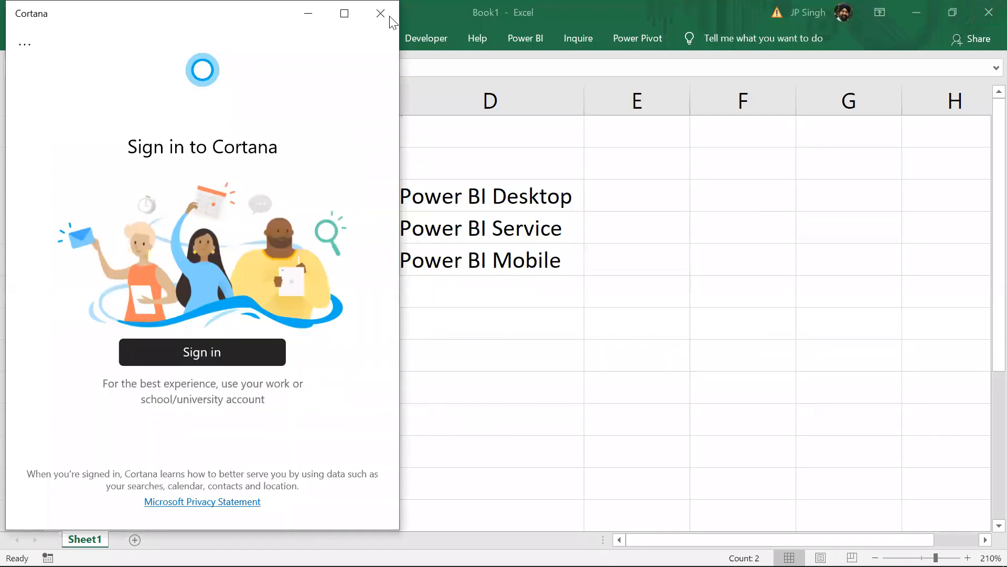
left_click(393, 24)
Switch to the All Slides folder window and close it.
key("alt+Tab")
key("Tab")
key("Tab")
key("Tab")
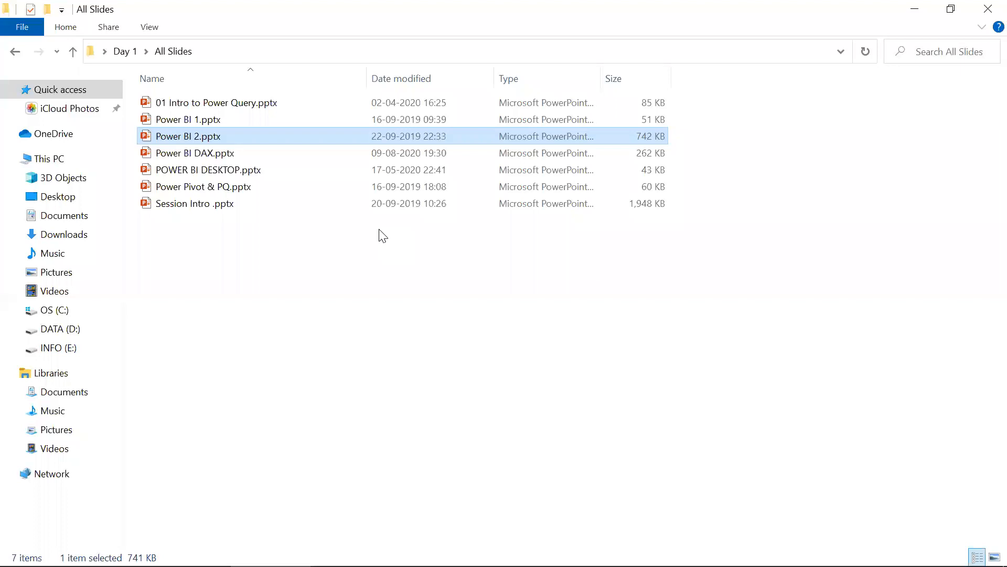
left_click(986, 9)
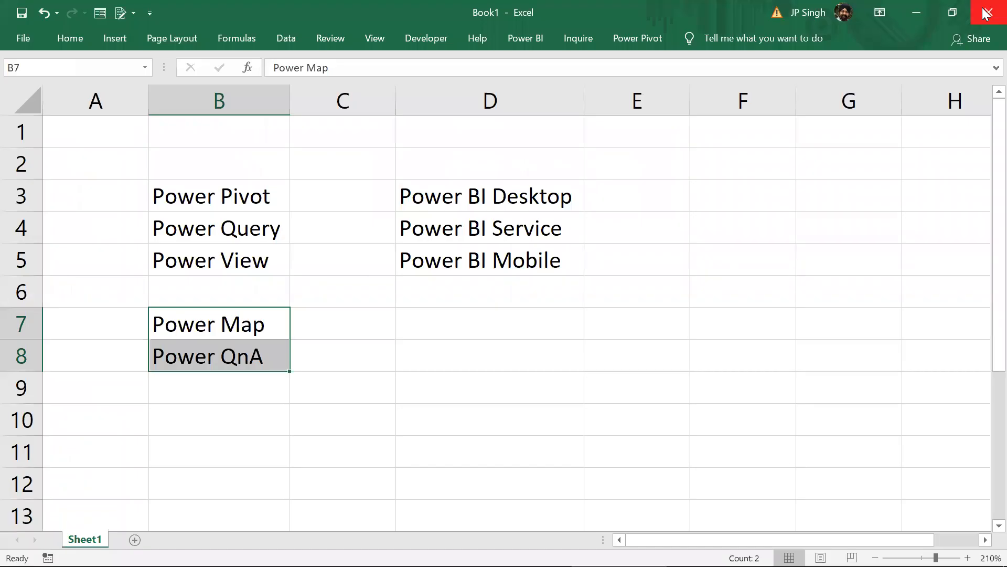
Close the Book1 workbook without saving it, and close Power BI Desktop.
left_click(985, 12)
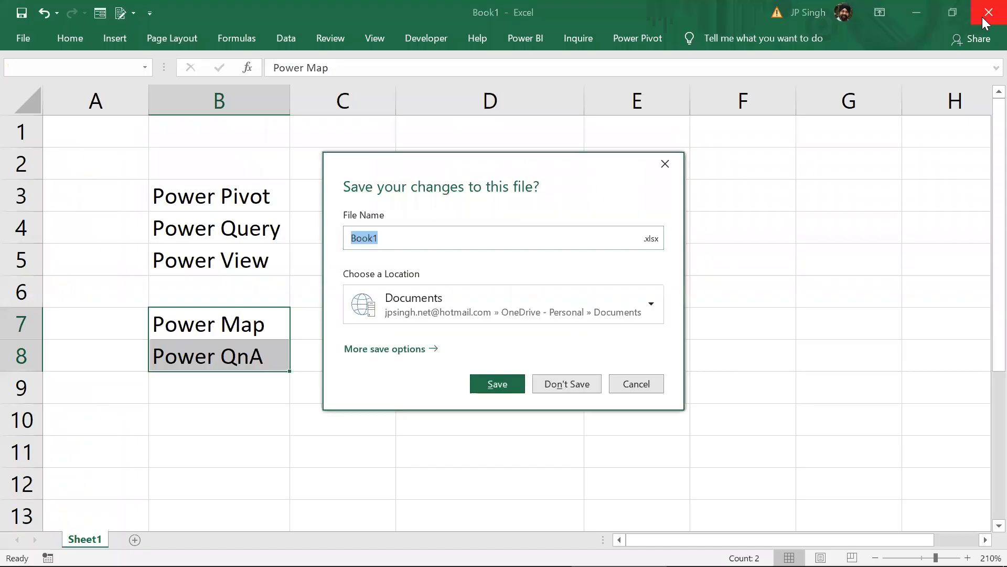
left_click(551, 386)
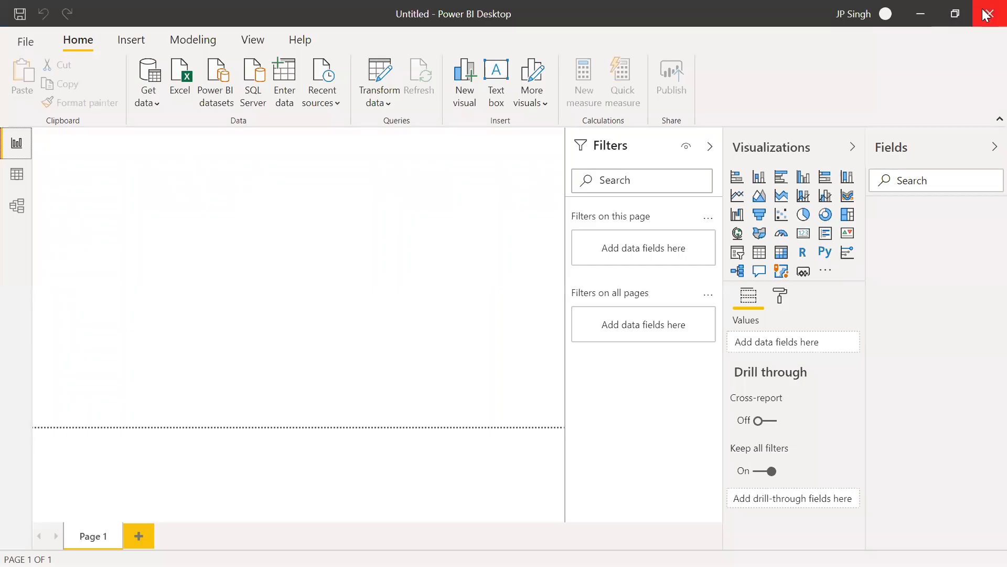
left_click(986, 14)
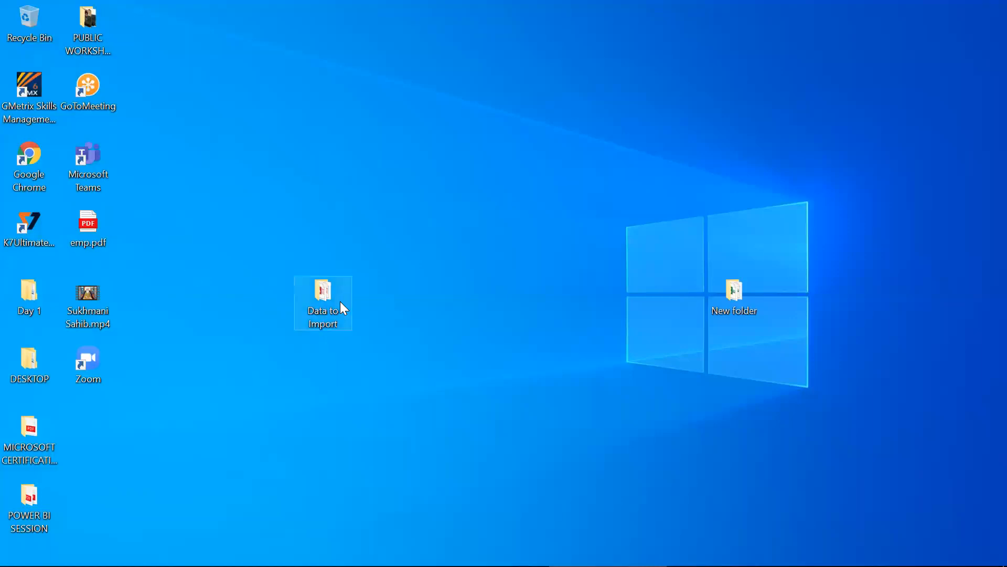
Open HandsOnExcel 1.xlsx from Training Files for Power Pivot in the Day 1 desktop folder and enable editing.
double_click(35, 299)
double_click(205, 126)
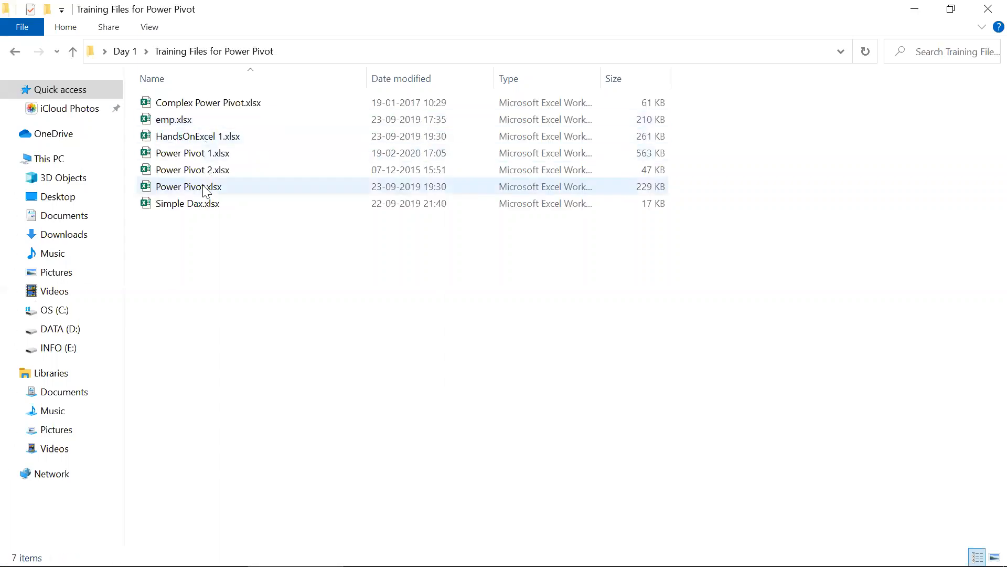
double_click(203, 136)
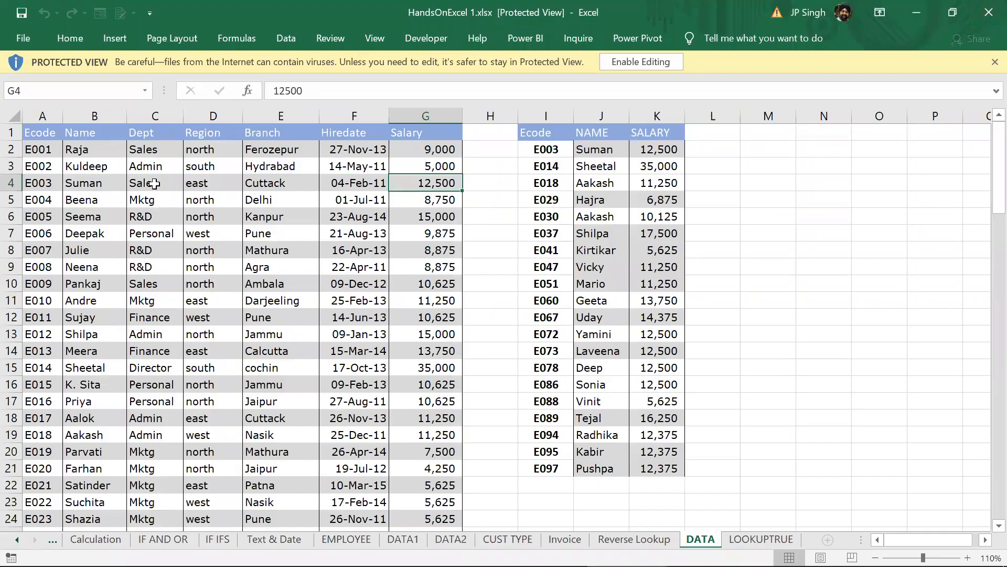
left_click(141, 282)
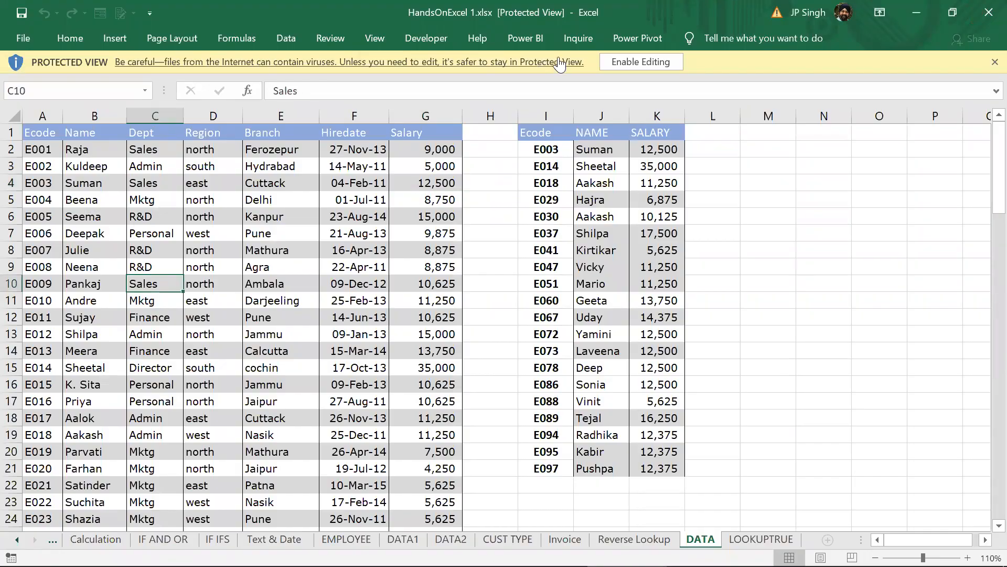
left_click(617, 62)
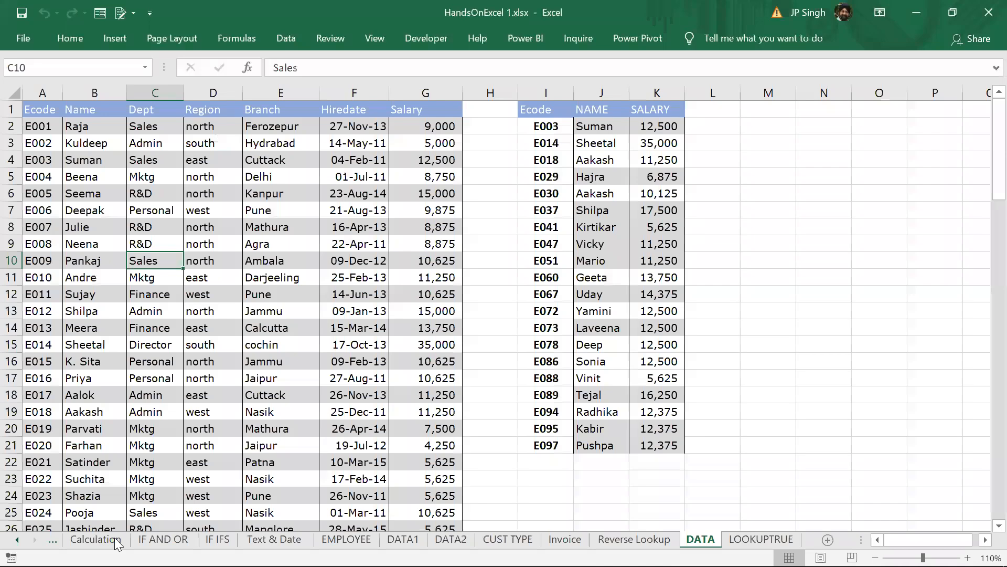
Delete the unlabelled full-name column D from the EMPLOYEE sheet.
left_click(116, 540)
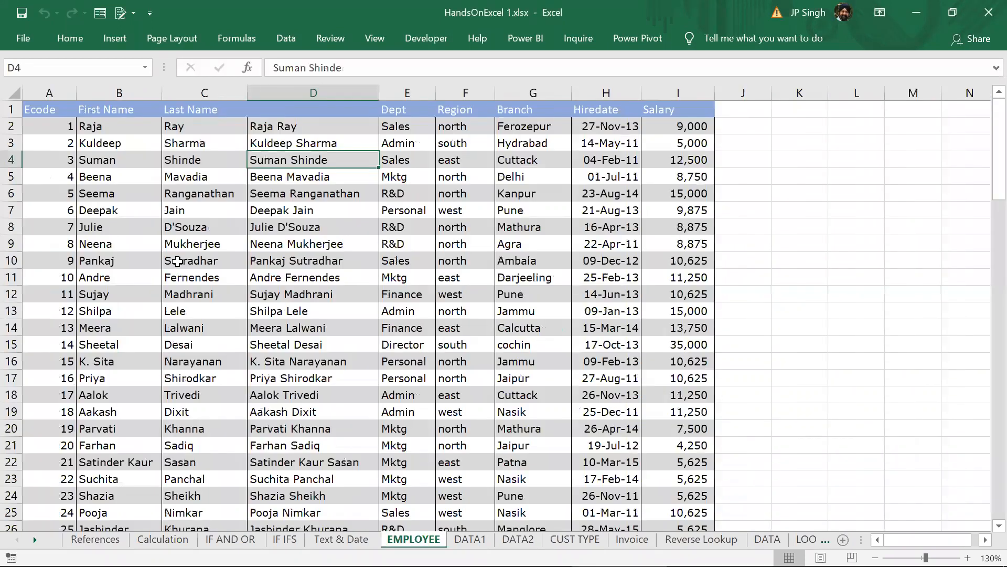
left_click(413, 540)
left_click(314, 93)
right_click(315, 98)
left_click(356, 227)
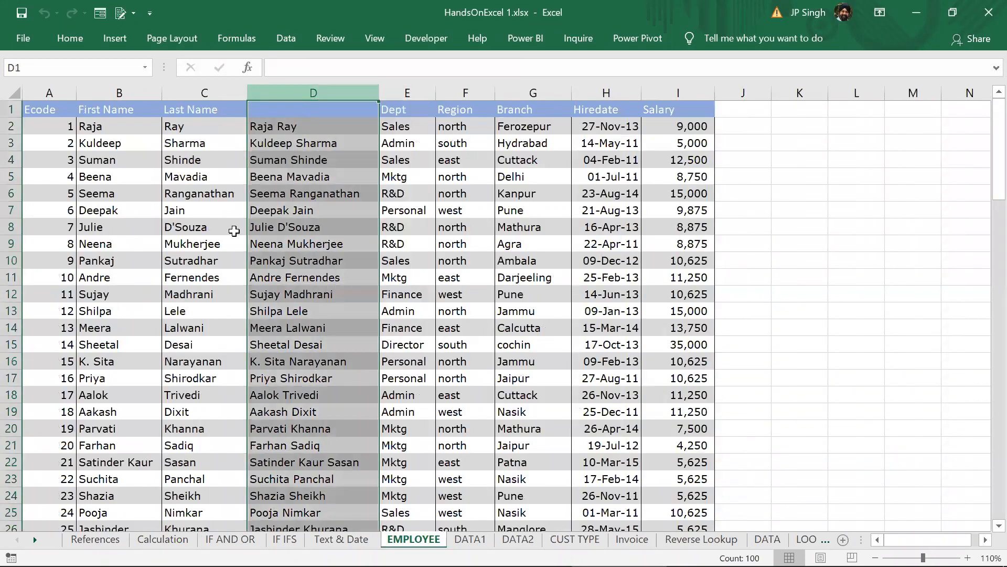
Copy the whole EMPLOYEE table and paste it at A1 of a new blank workbook.
left_click(133, 212)
key("ctrl+a")
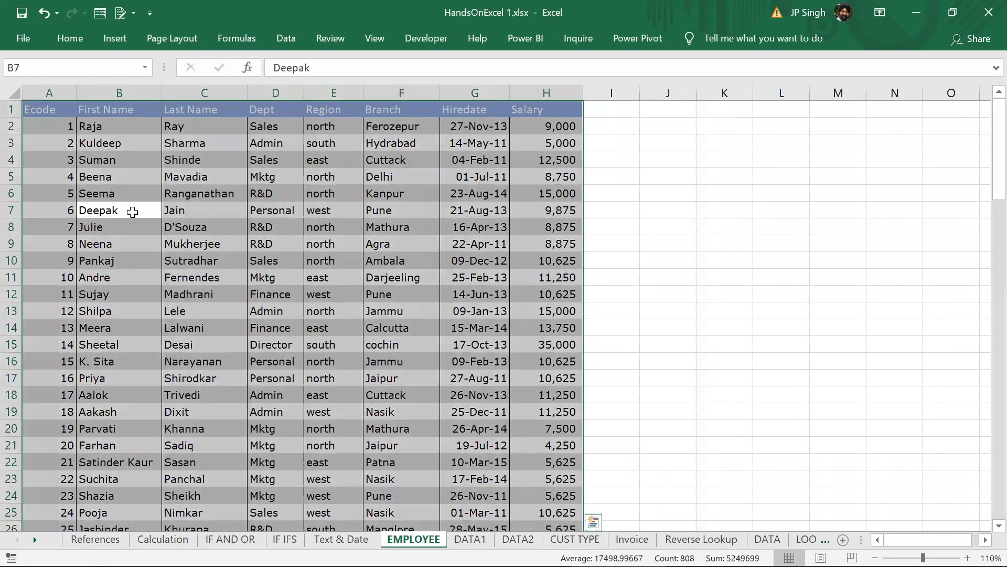
key("ctrl+c")
left_click(27, 35)
left_click(192, 158)
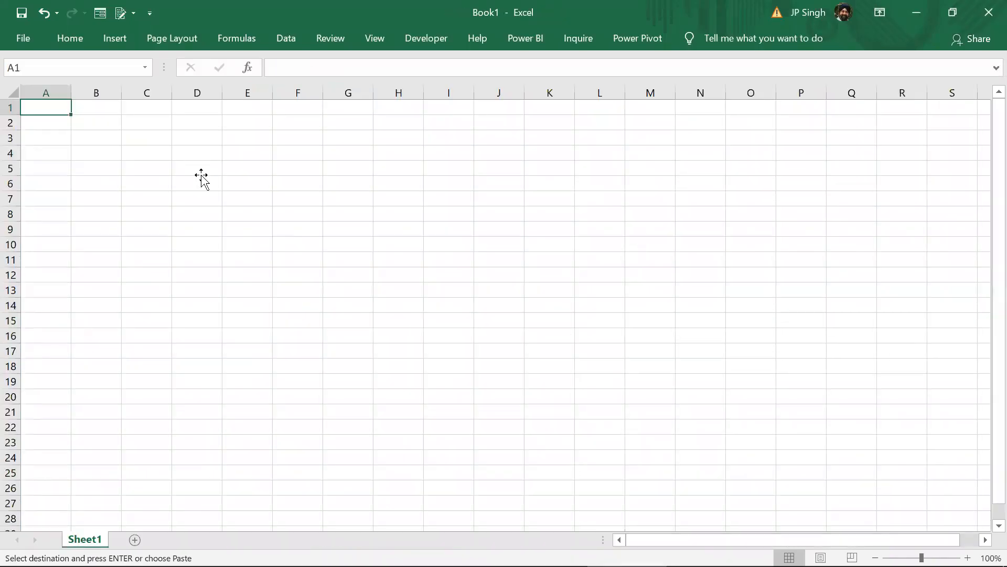
key("ctrl+v")
Return to HandsOnExcel 1.xlsx and close it without saving, keeping the copied data on the clipboard.
key("alt+Tab")
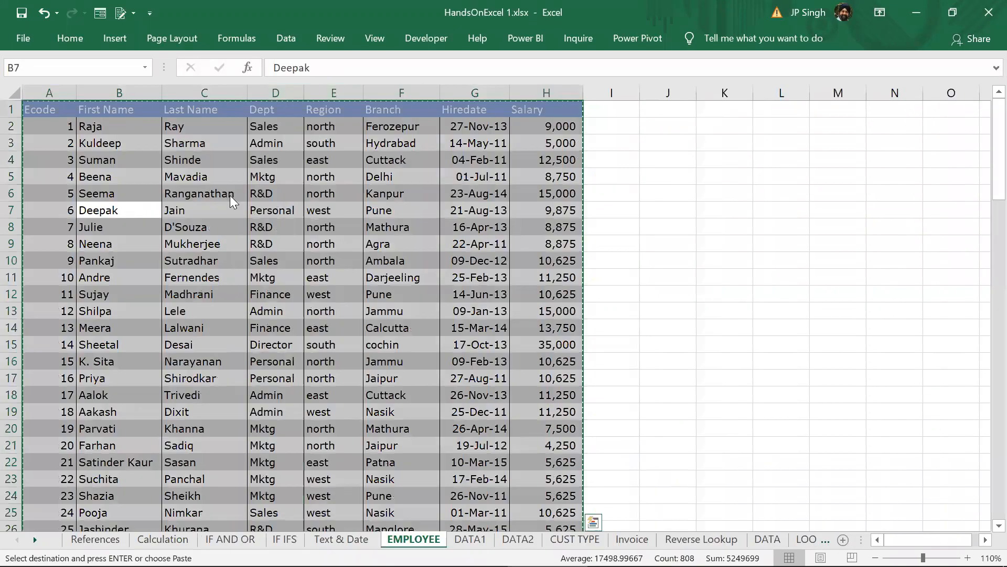
key("alt+Tab")
key("alt+Tab")
key("alt+Tab")
key("alt+Tab")
key("alt+Tab")
key("alt+Tab")
key("alt+Tab")
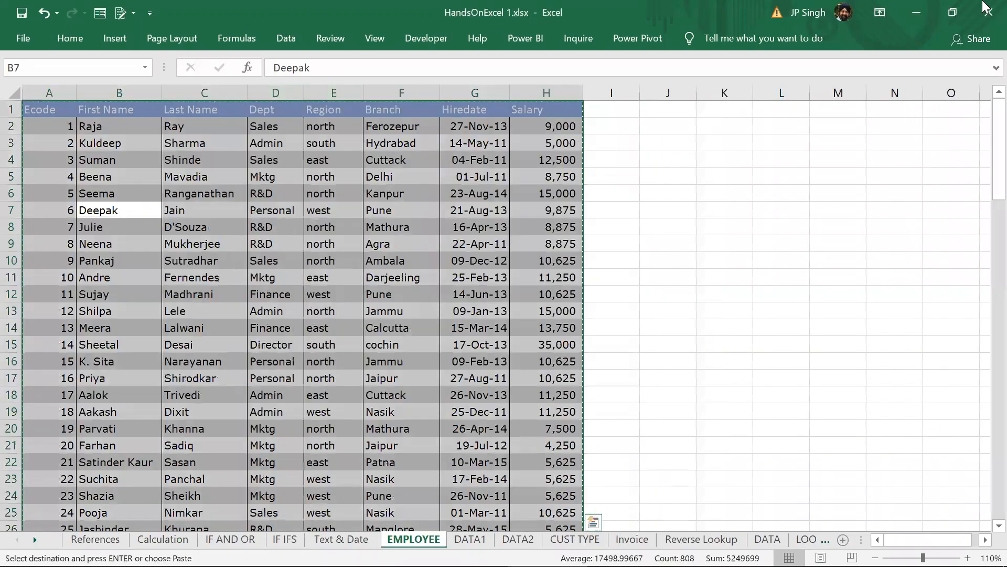
left_click(987, 11)
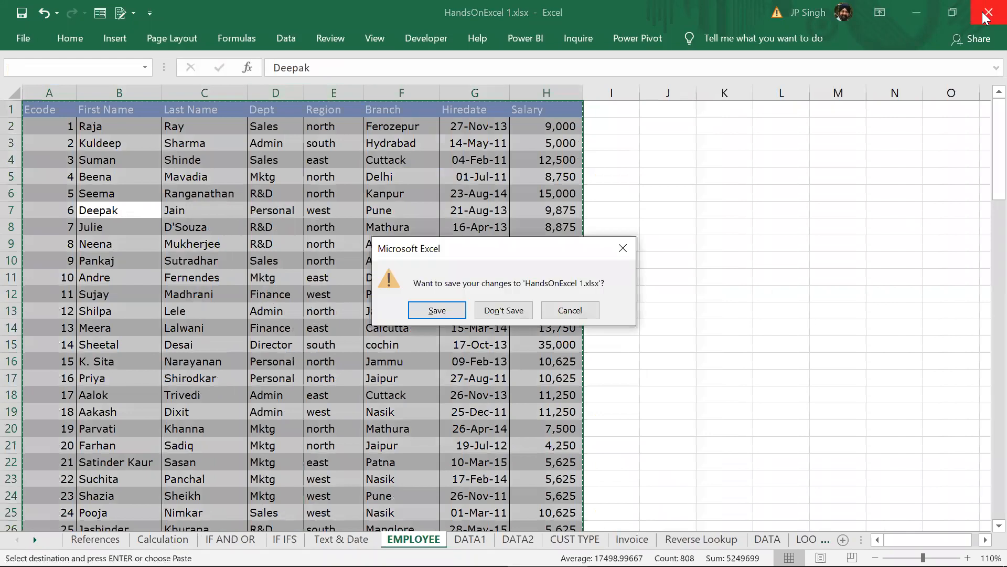
left_click(493, 311)
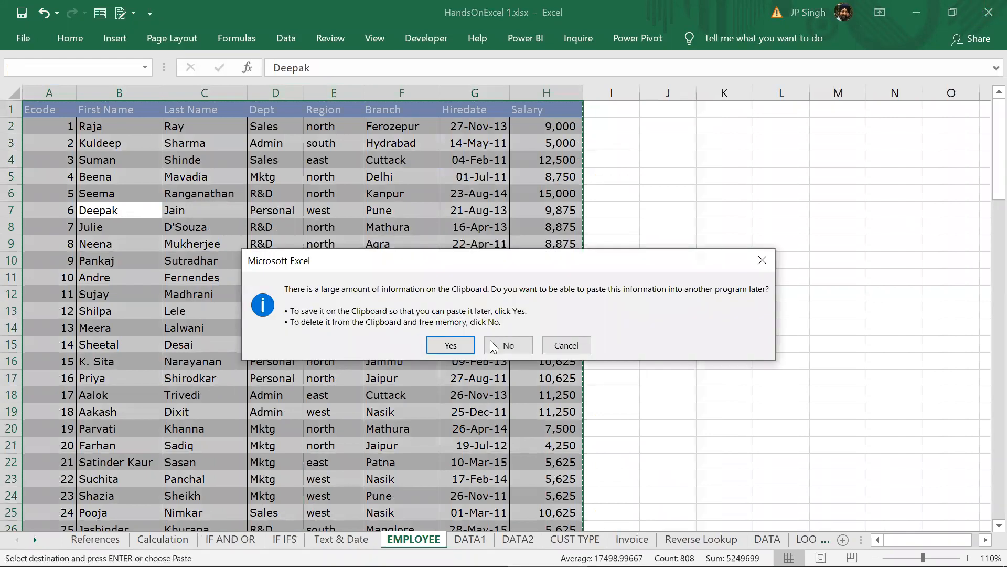
left_click(455, 344)
Autofit the Hiredate column in the new workbook to its contents.
left_click(197, 245)
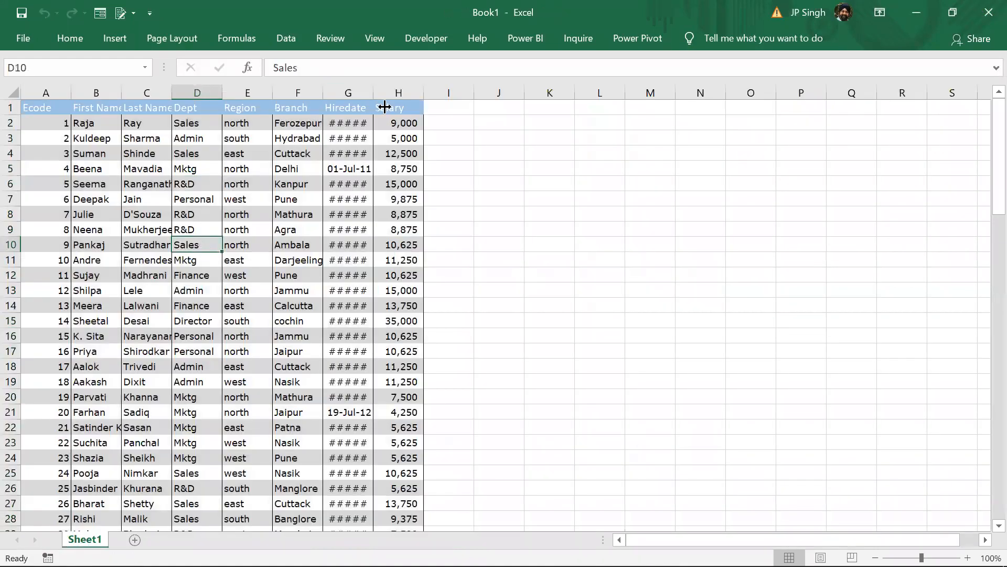
double_click(373, 94)
left_click(279, 217)
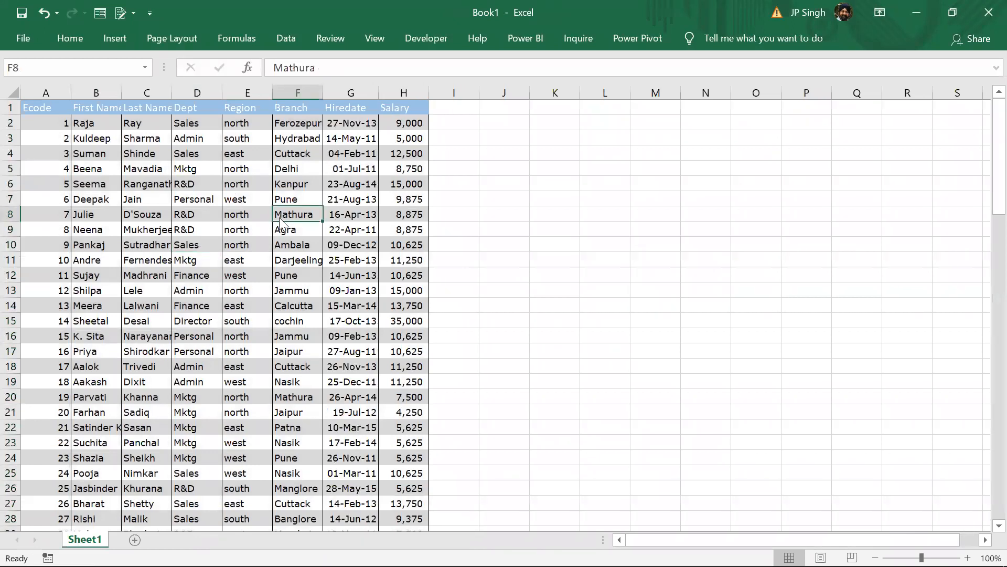
Save the new workbook to the Desktop as Book1.xlsx.
key("ctrl+s")
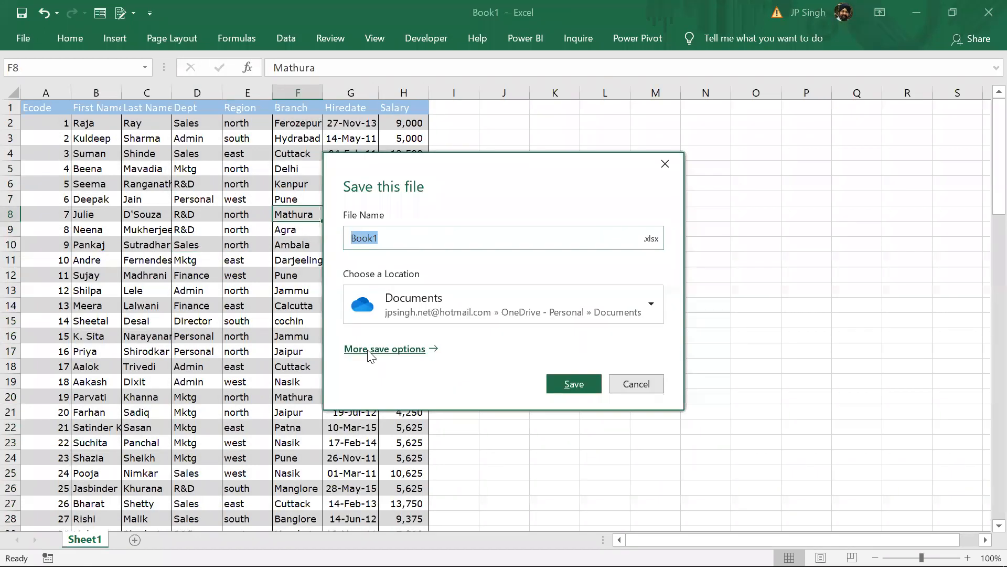
left_click(385, 349)
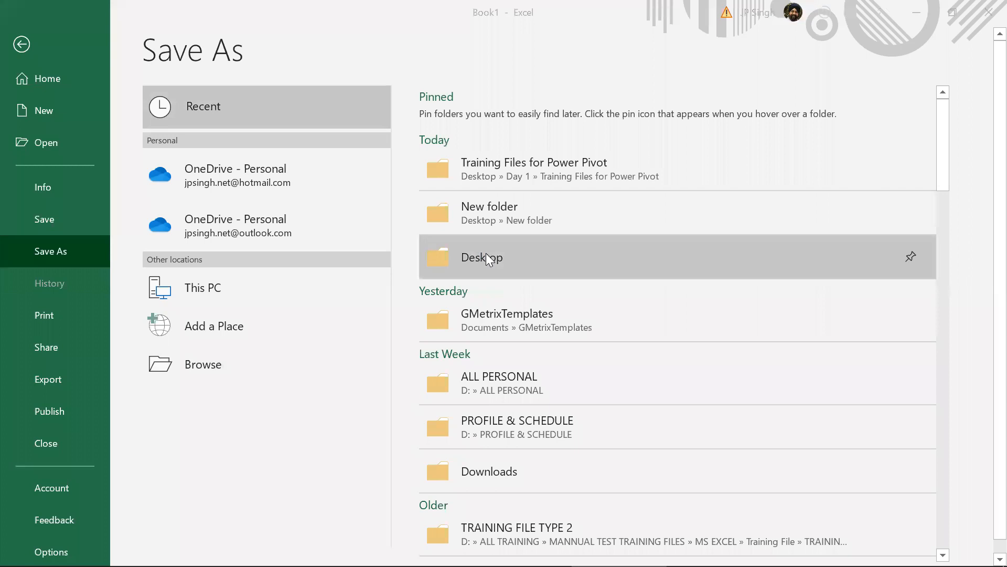
left_click(486, 253)
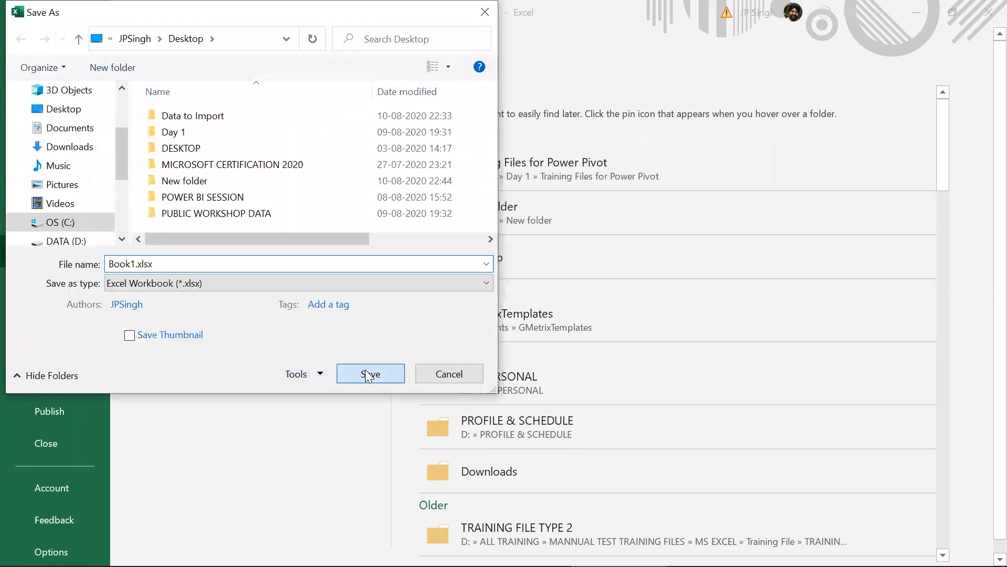
left_click(369, 373)
Autofit all columns of Sheet1 to their contents.
left_click(146, 138)
left_click(14, 96)
double_click(121, 92)
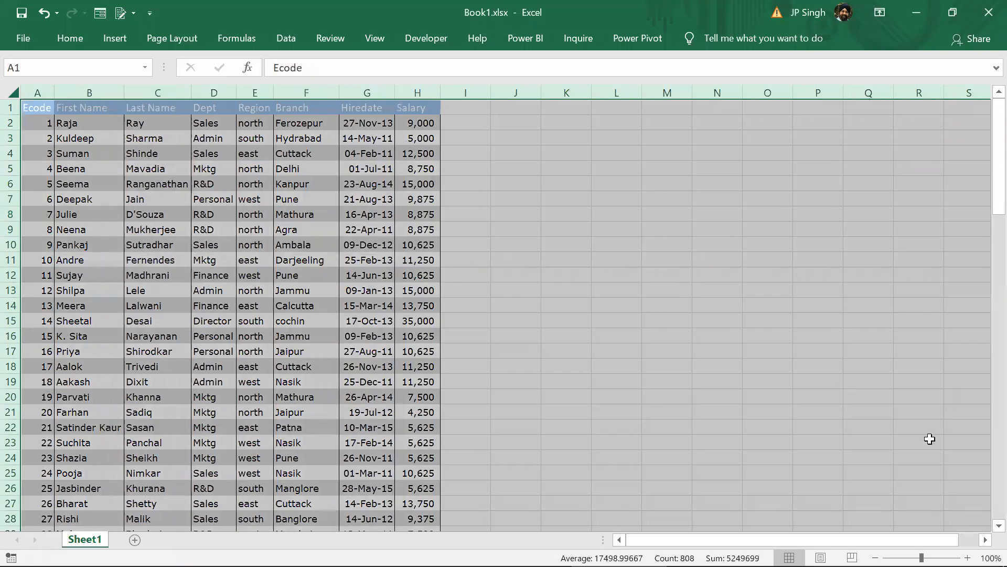
Insert a blank column between Last Name and Dept and widen it enough for full names.
left_click(968, 557)
left_click(968, 558)
left_click(968, 557)
left_click(967, 558)
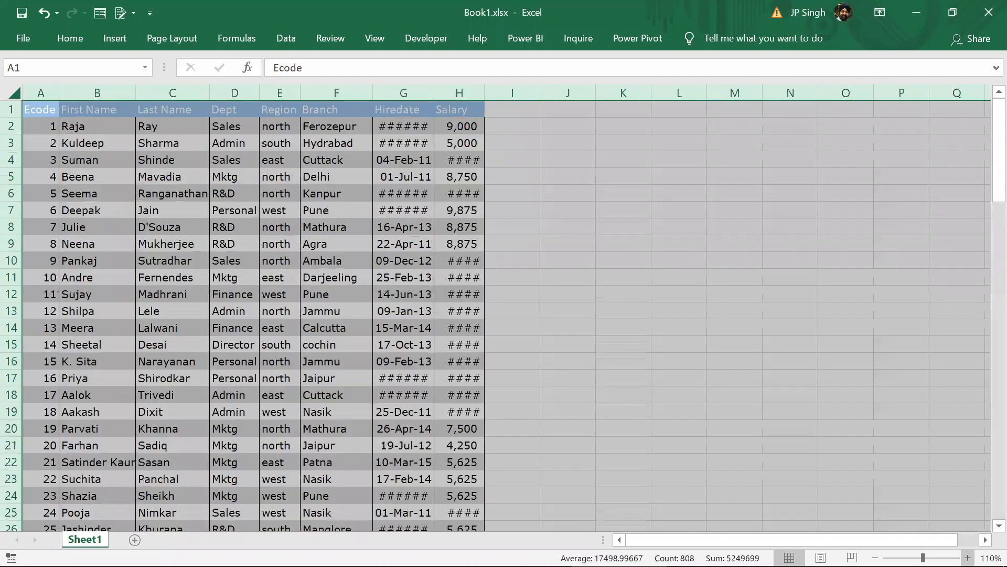
left_click(381, 256)
left_click(302, 98)
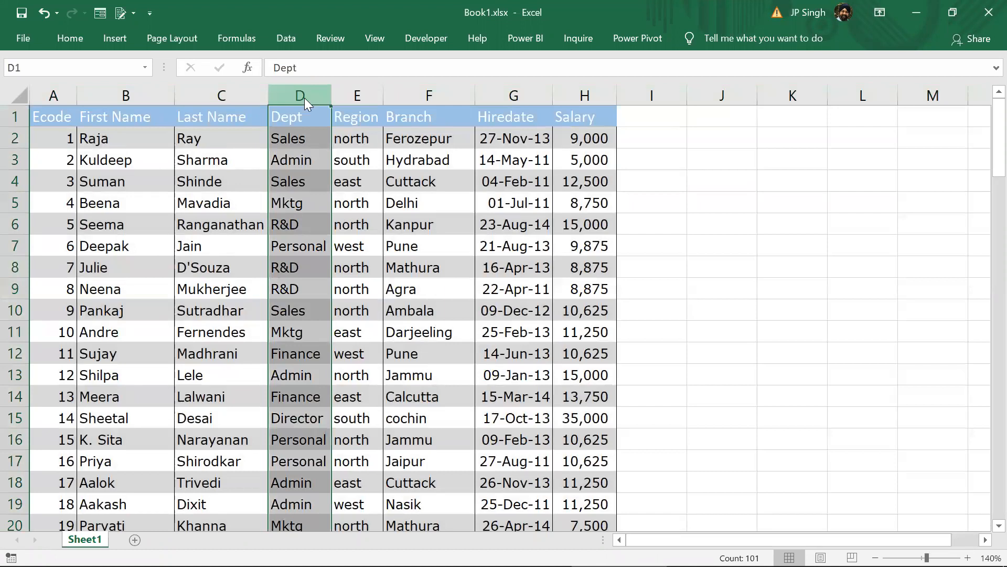
right_click(303, 98)
left_click(343, 210)
left_click_drag(360, 99, 400, 99)
Build a formula in D2 that adds the first-name and last-name cells of that row, =B2+C2.
left_click(332, 139)
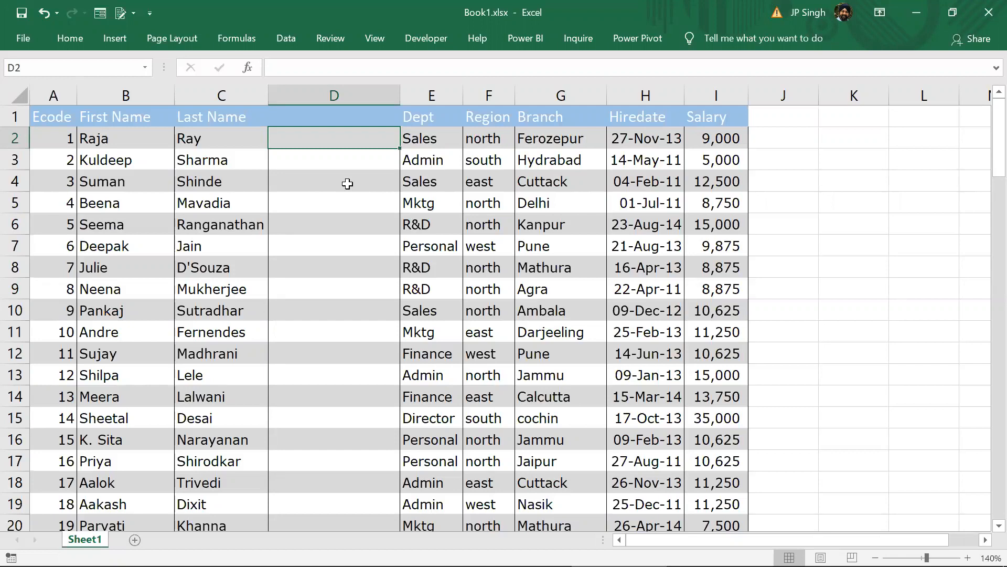
left_click(116, 133)
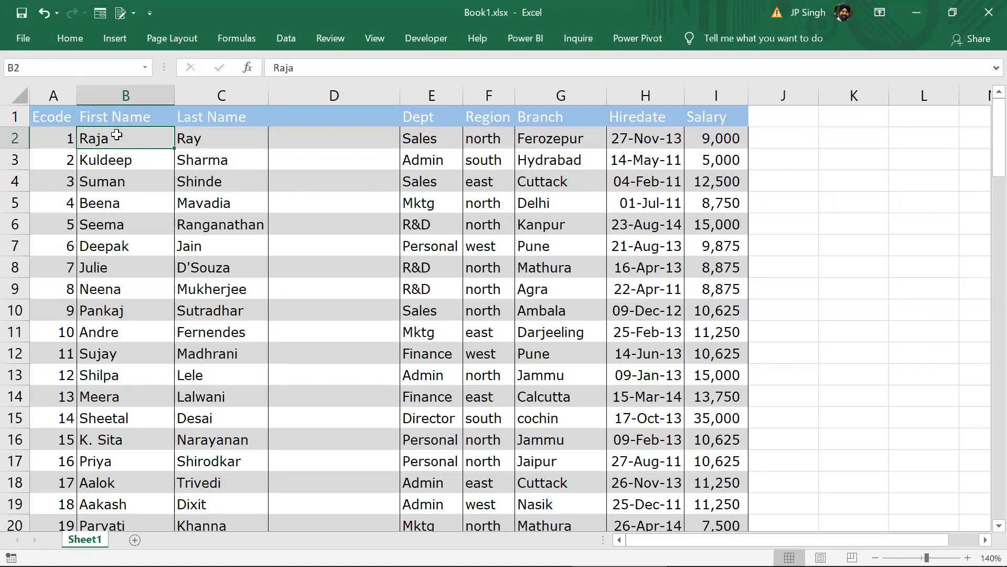
left_click(208, 140)
left_click(301, 133)
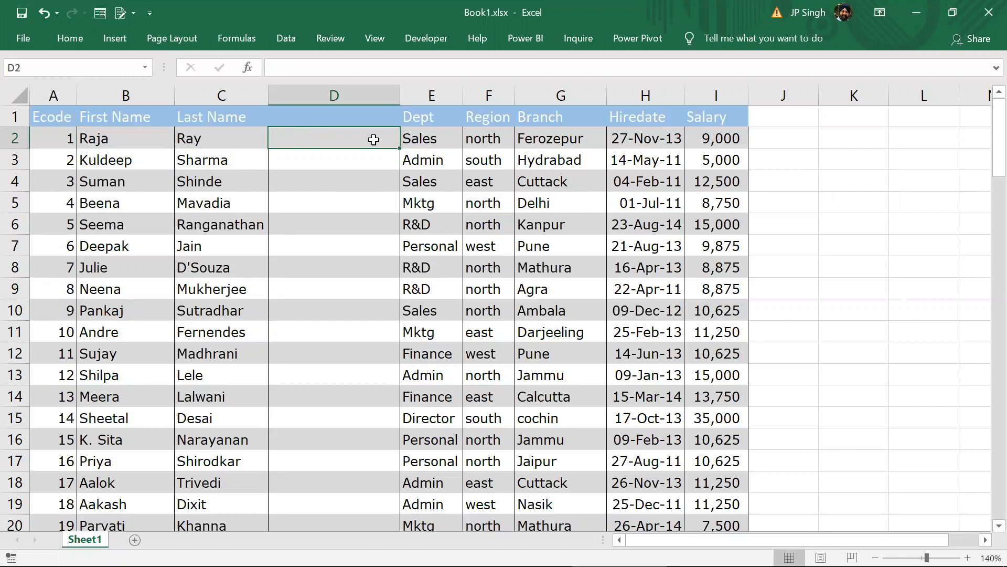
type("=")
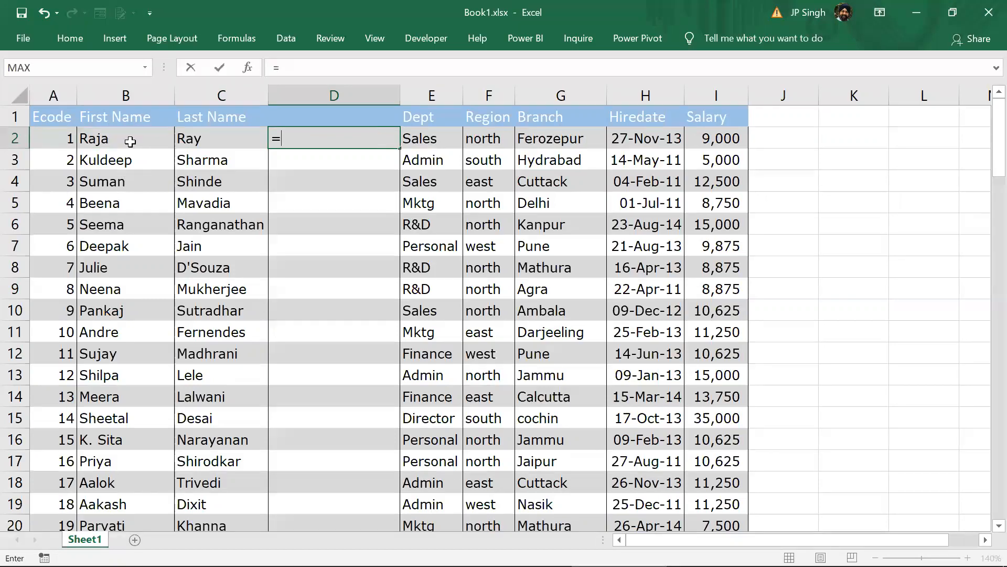
left_click(131, 142)
type("+")
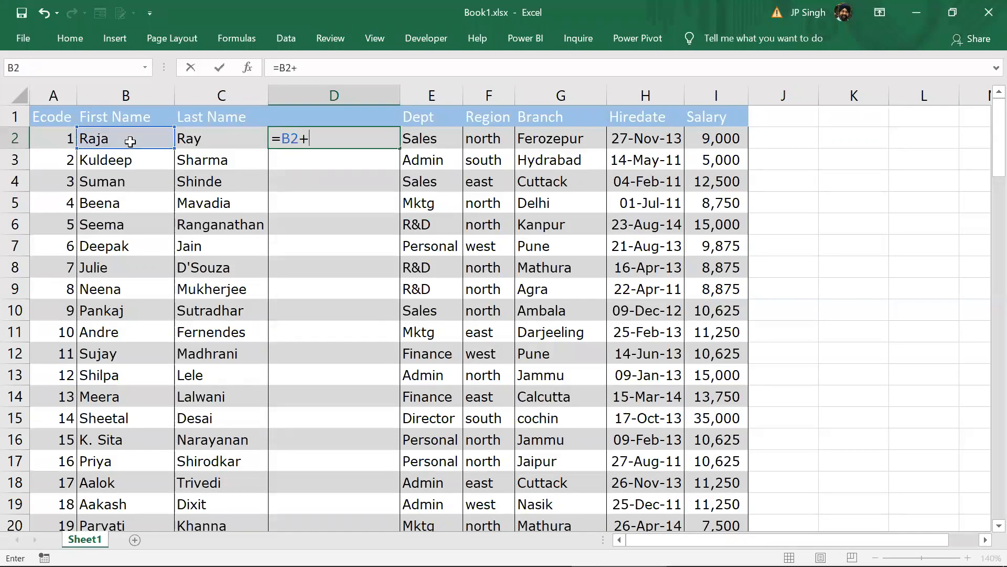
left_click(203, 137)
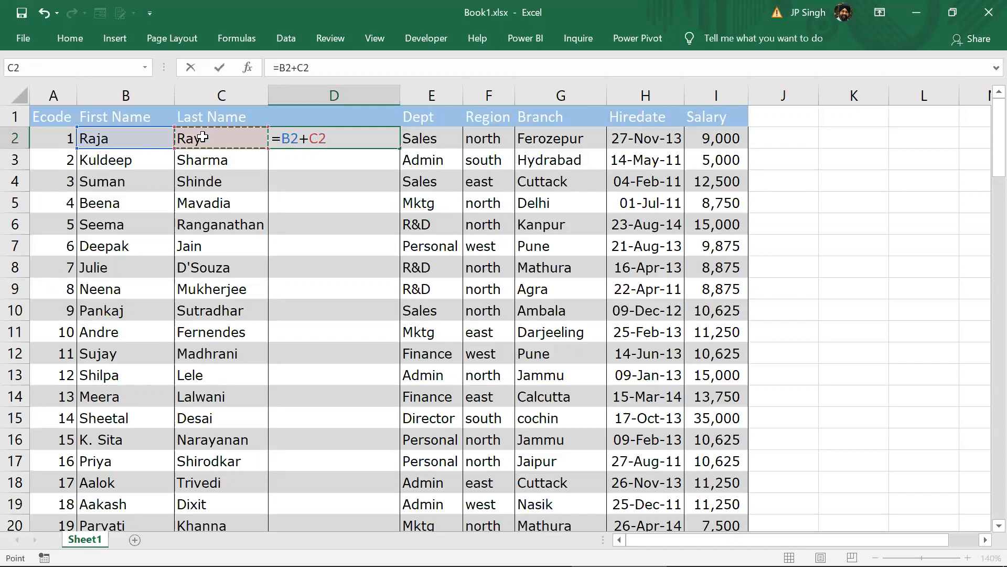
Replace the plus operator in the D2 formula with an ampersand, entering =B2&C2.
key("BackSpace")
key("BackSpace")
key("BackSpace")
type("&")
left_click(203, 137)
key("Return")
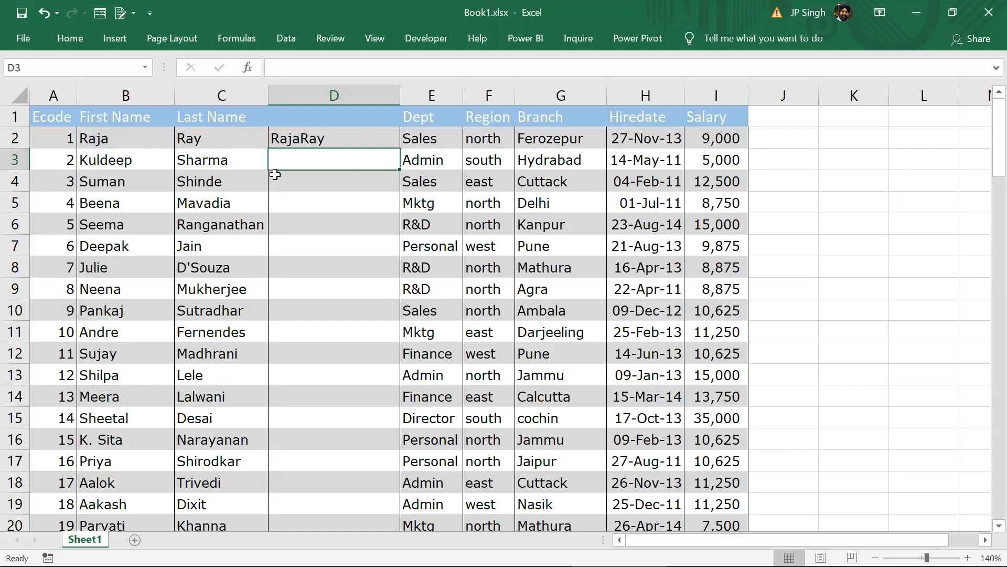
Add a space between the two names in the D2 formula, making it =B2&" "&C2.
left_click(313, 144)
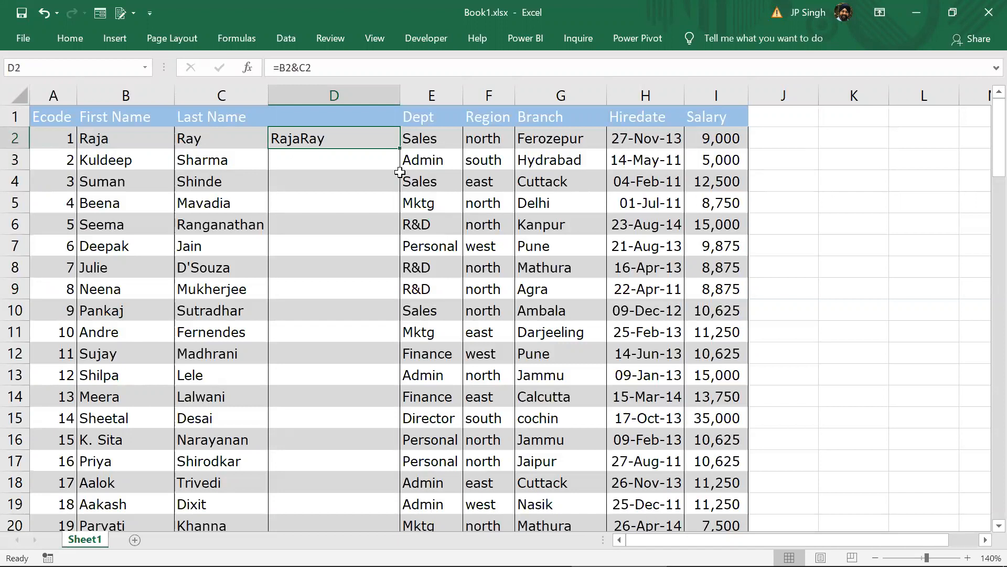
double_click(331, 139)
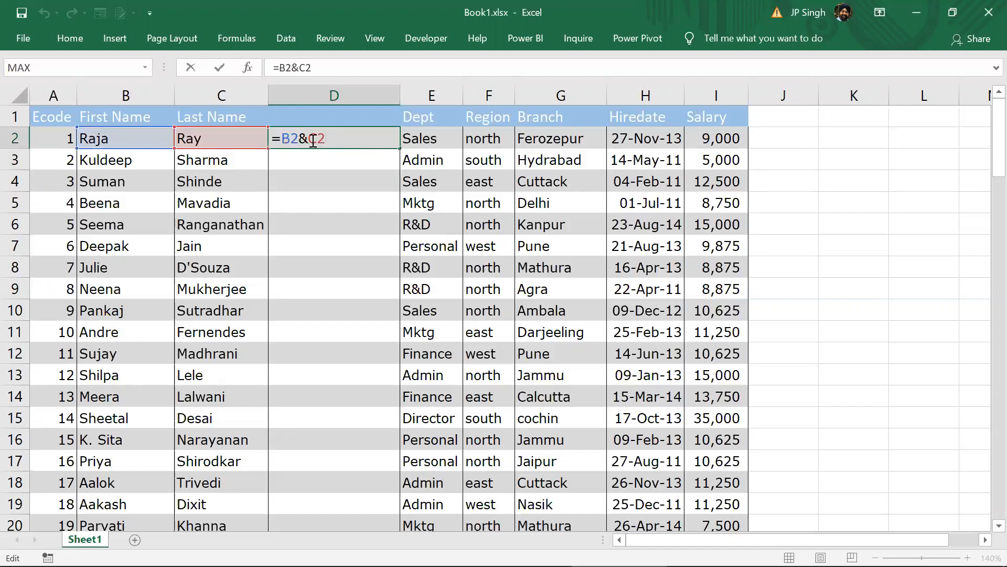
type("\" \"")
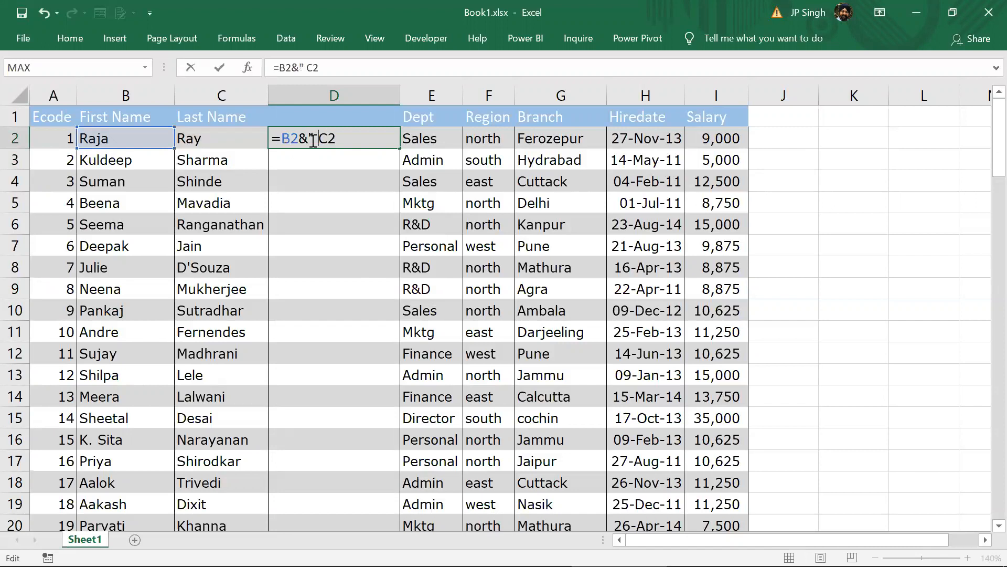
type("&")
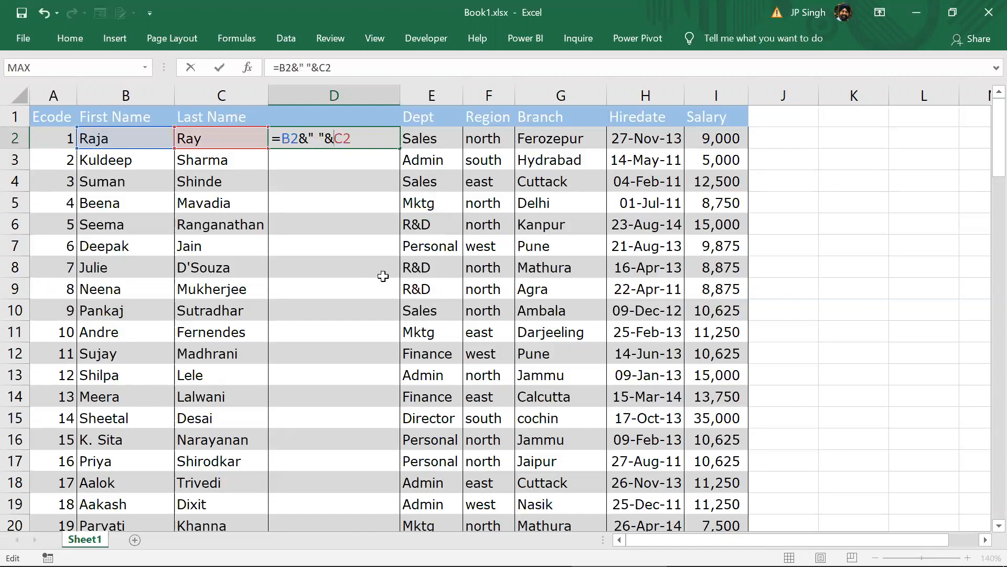
key("Return")
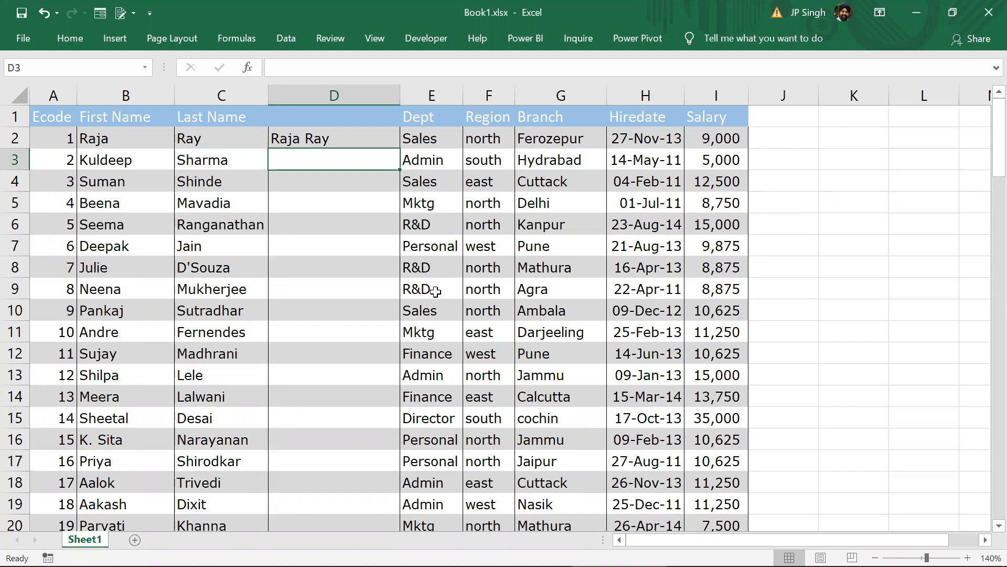
Delete the Dept, Region and Branch columns from the employee table.
left_click_drag(446, 95, 540, 86)
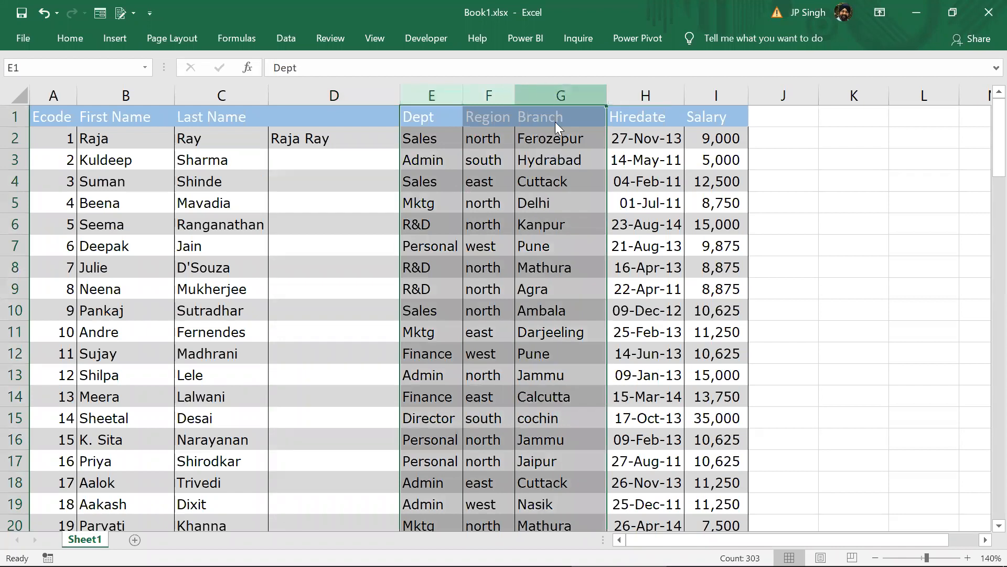
right_click(544, 95)
left_click(546, 220)
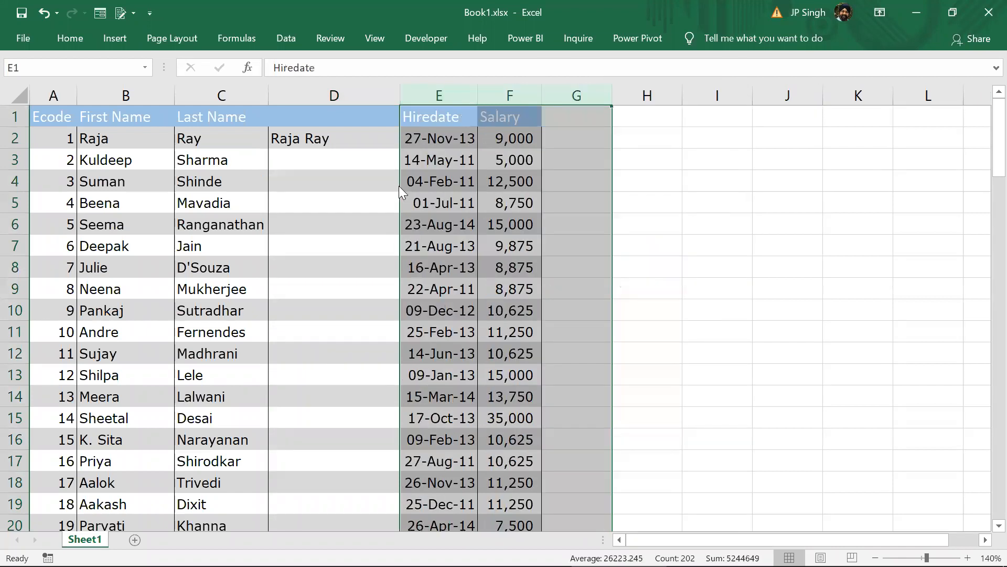
left_click(432, 187)
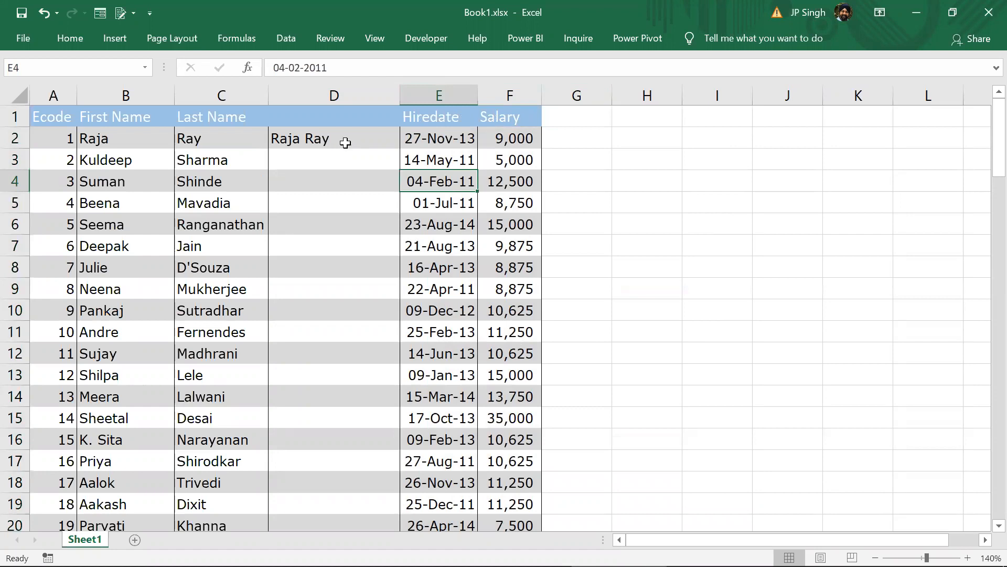
Delete the Hiredate column from the employee table.
left_click(438, 96)
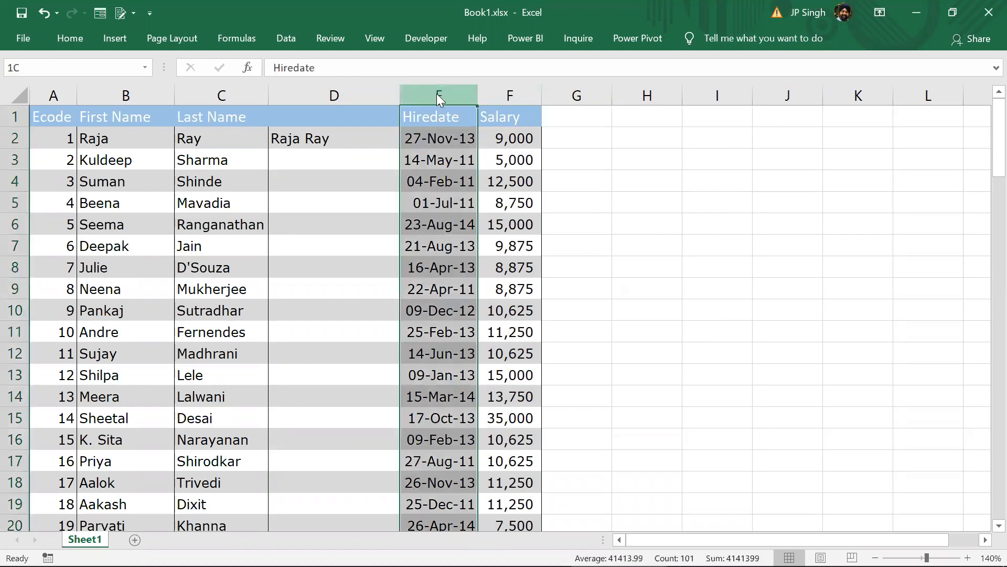
right_click(439, 96)
left_click(471, 225)
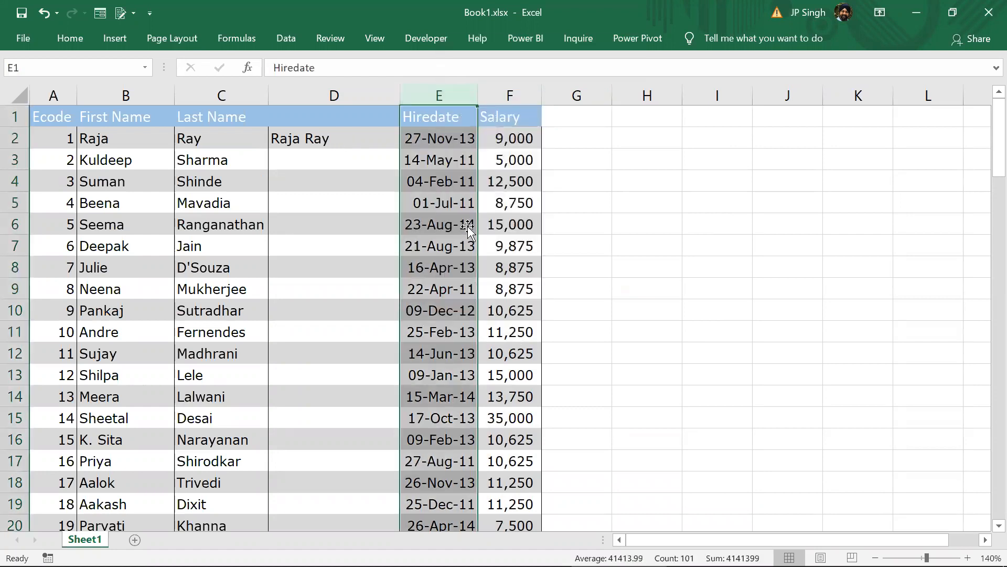
Clear the full-name formula from cell D2.
left_click(389, 187)
key("Up")
key("Up")
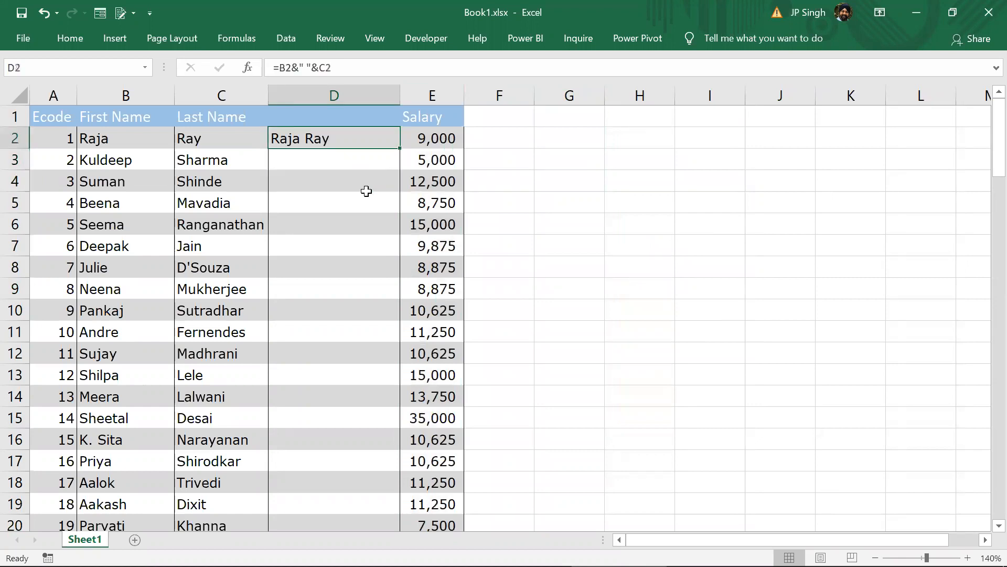
key("Delete")
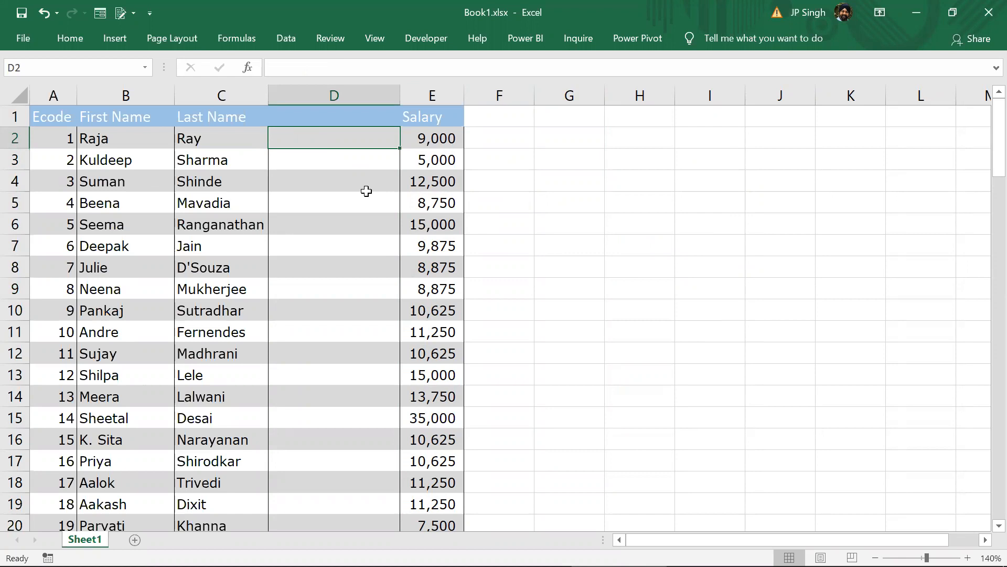
Enter the first employee's full name as plain text in D2 and Flash Fill the remaining rows of the column from D3.
type("Raja")
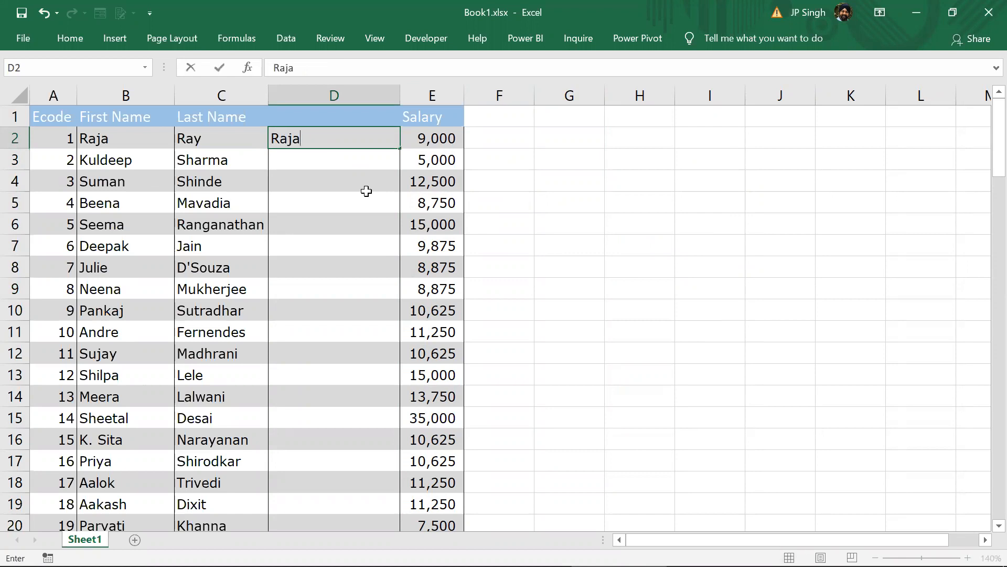
type("y")
key("Return")
type("K")
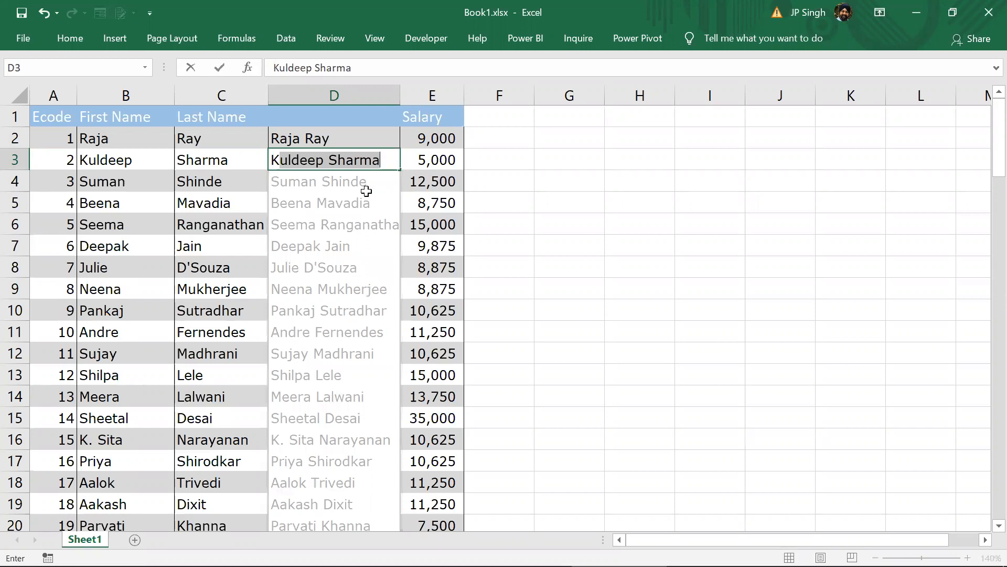
key("Return")
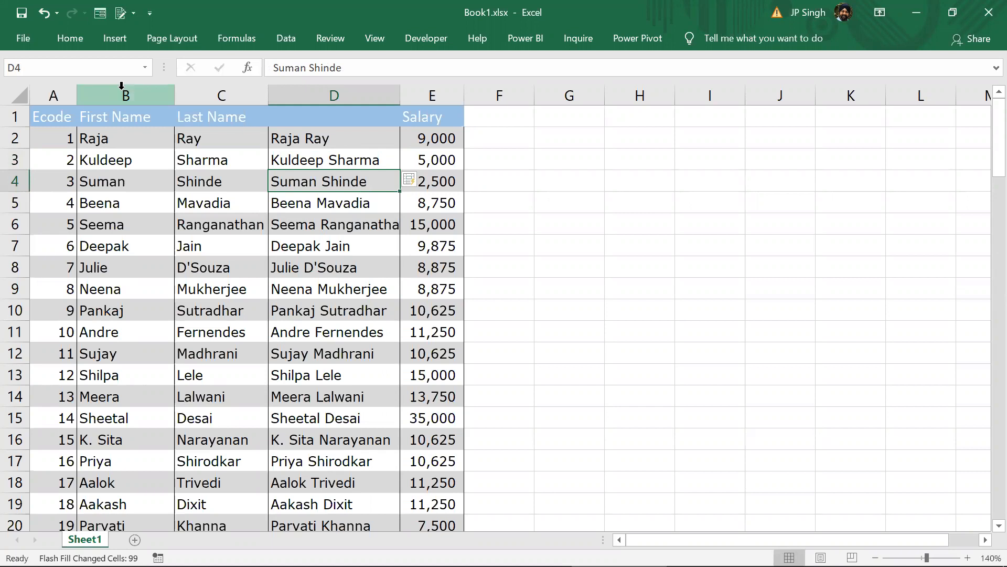
Delete the separate First Name and Last Name columns.
left_click_drag(123, 95, 203, 97)
right_click(203, 97)
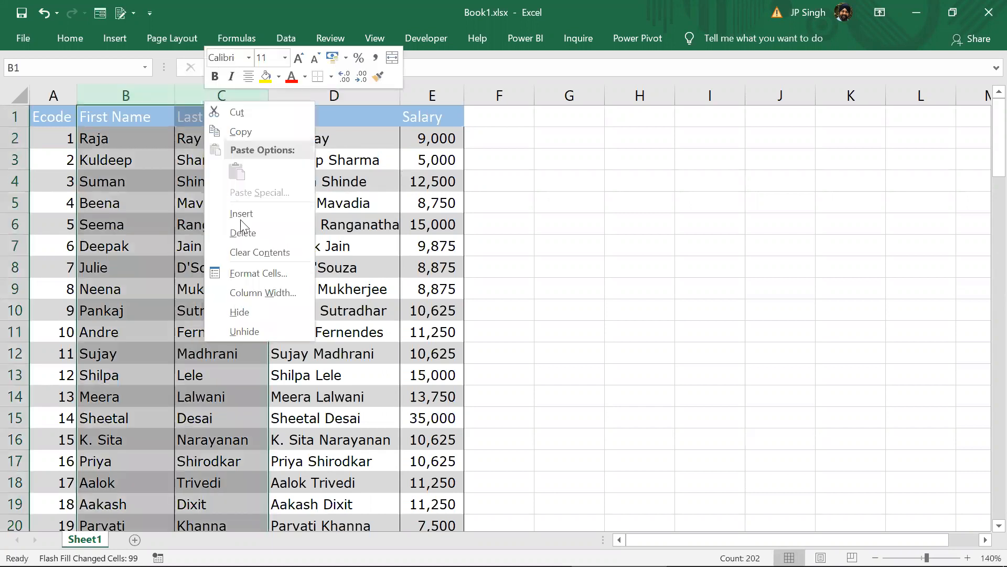
left_click(234, 232)
Enter the header Full Name in cell B1 above the combined names.
left_click(159, 119)
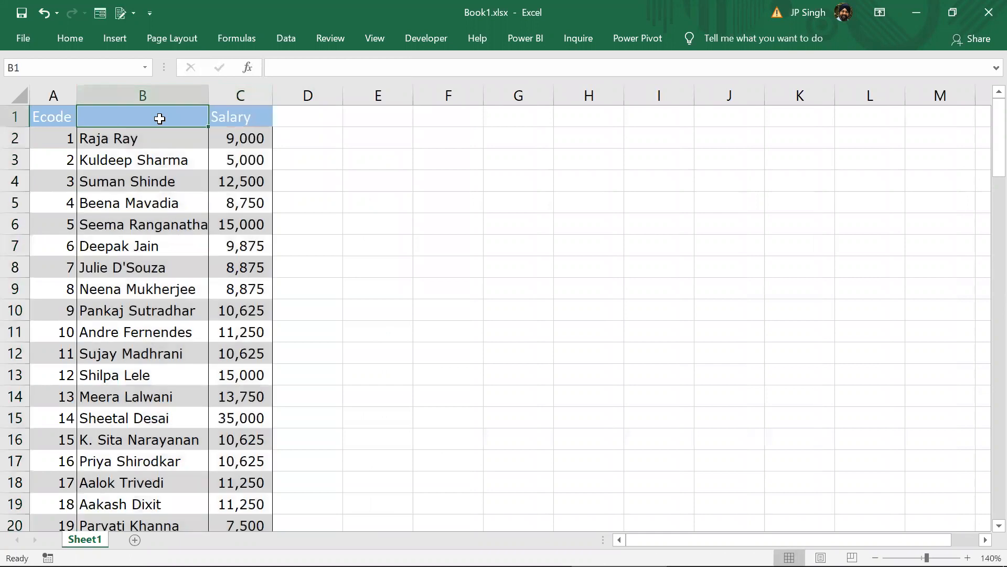
type("Full Name")
key("Return")
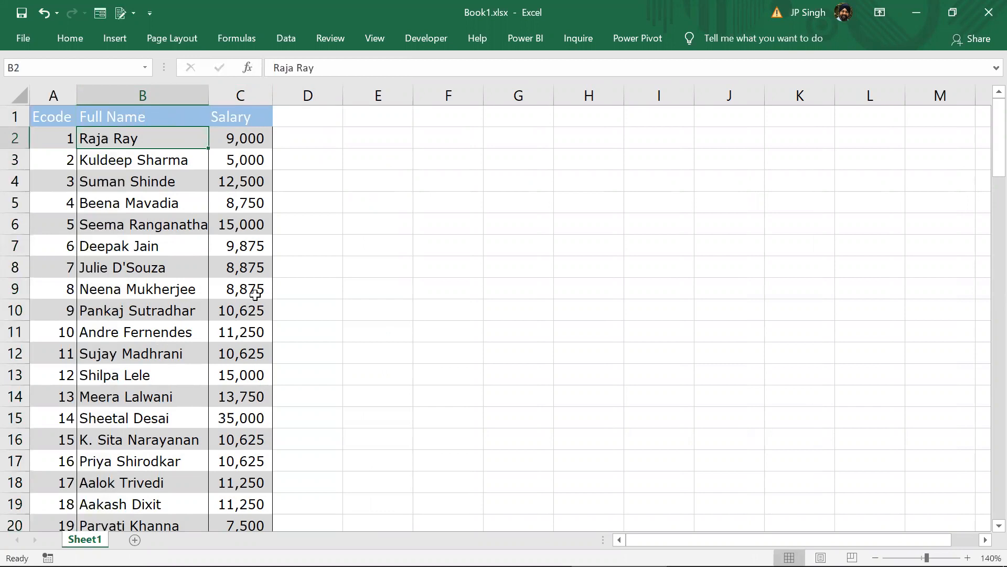
Add the header Slab in D1, beside the Salary column.
left_click(319, 112)
type("Sa")
key("BackSpace")
type("lab")
key("Return")
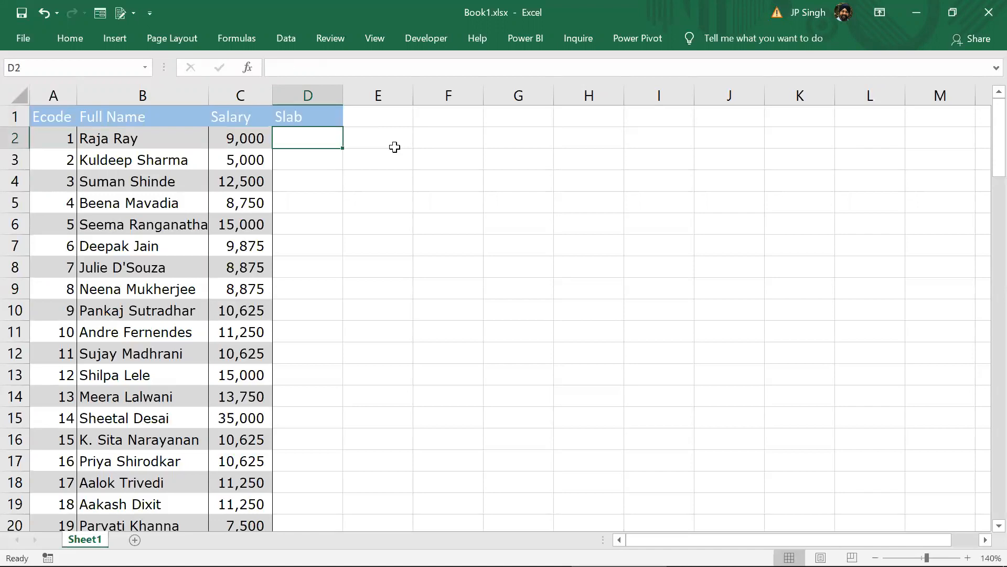
Enter the salary slabs 5001-10000 in D2 and 1-5000 in D3.
type("5001-10000")
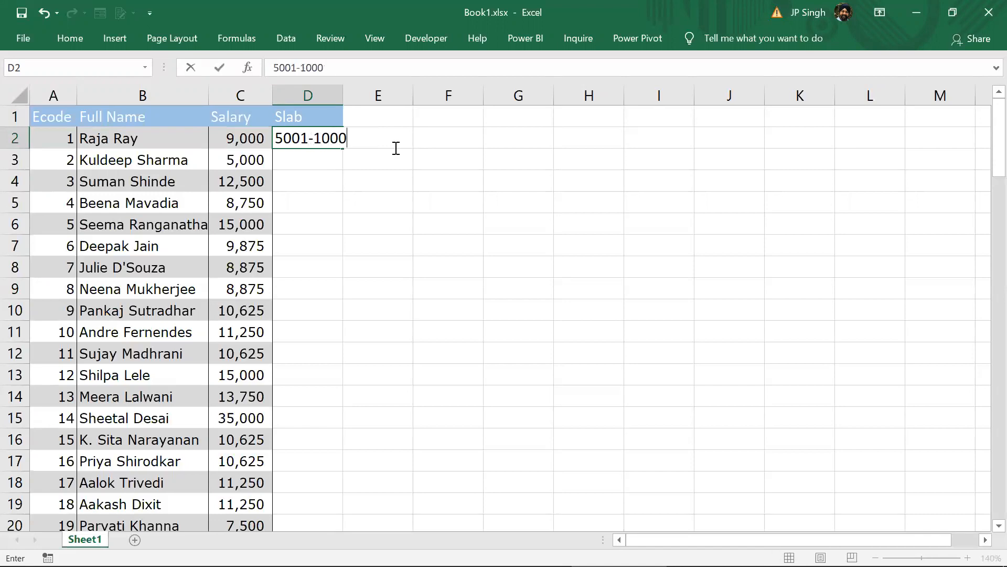
key("Return")
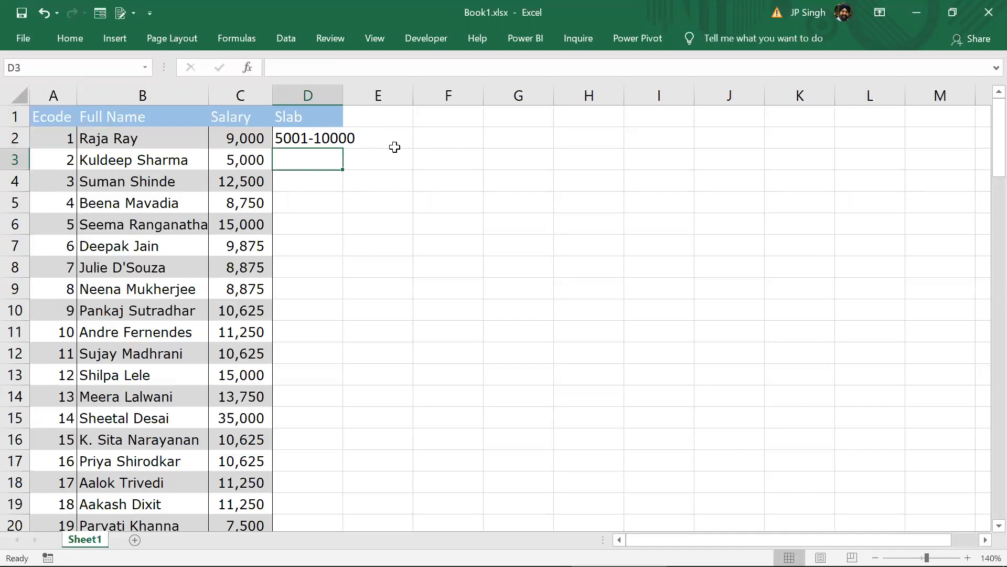
type("1-5000")
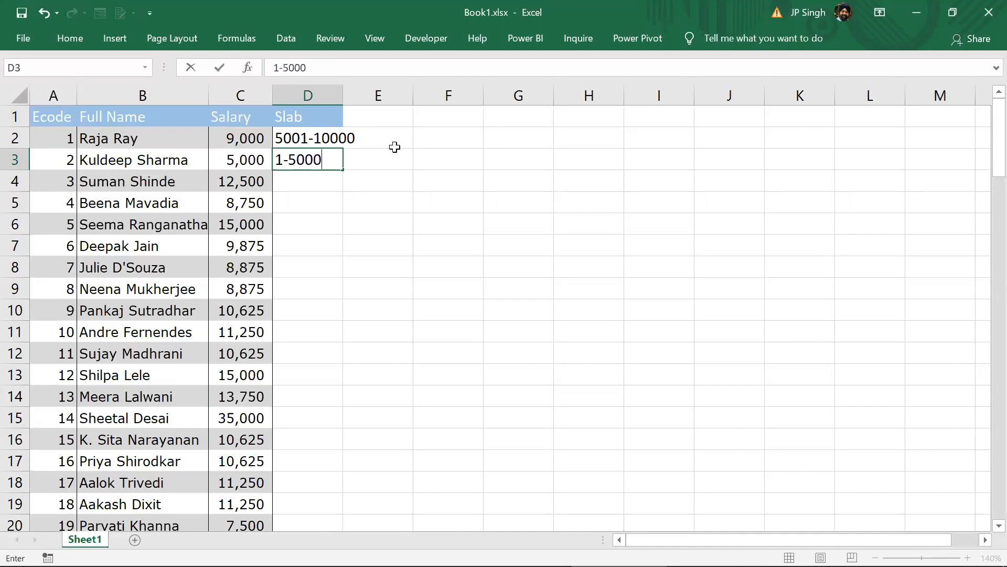
key("Return")
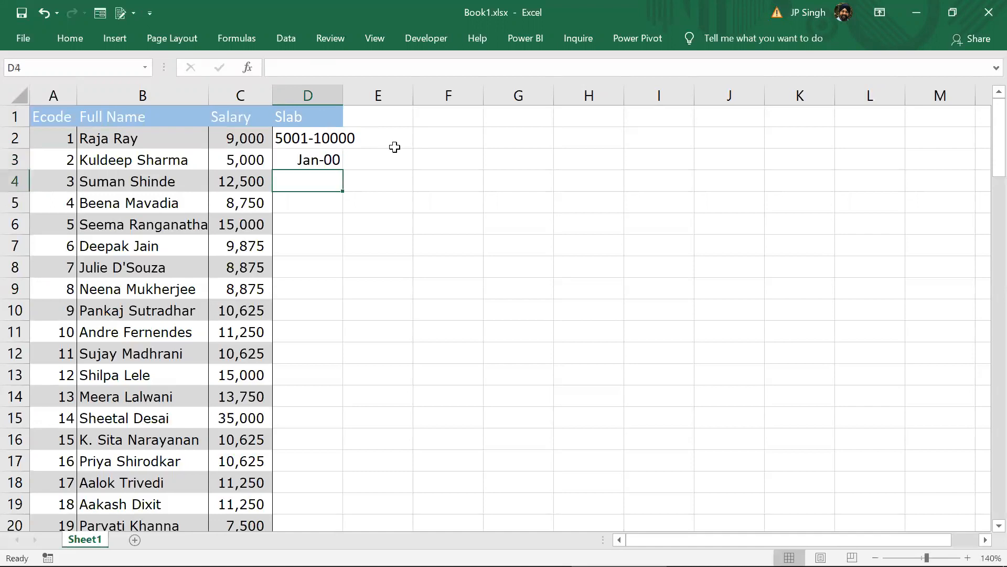
key("Up")
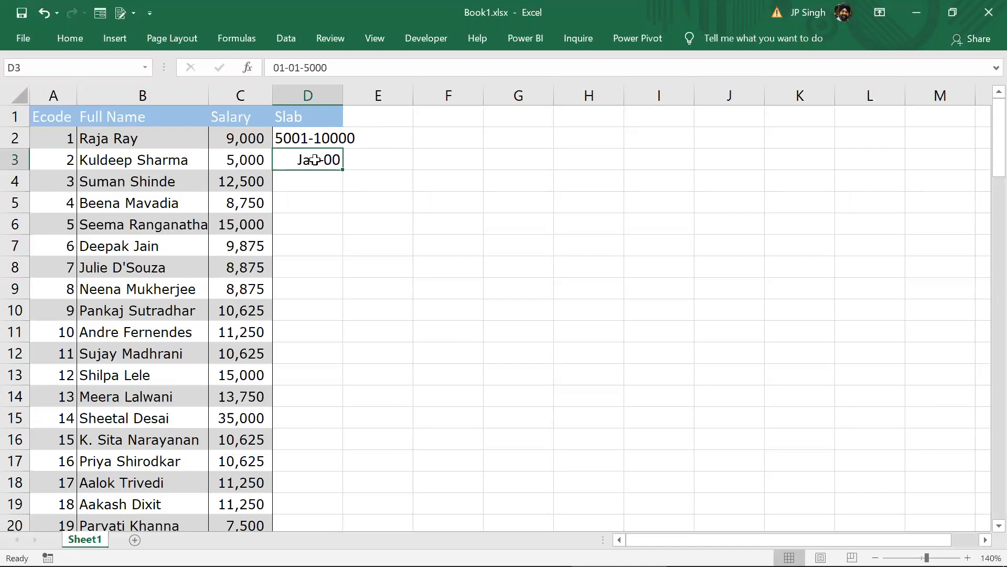
left_click_drag(299, 465, 299, 487)
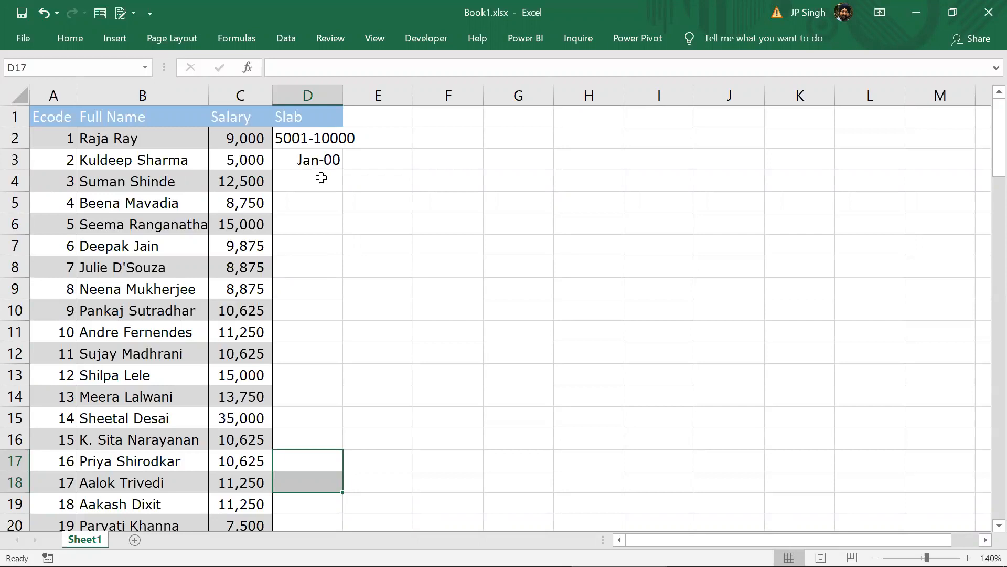
Delete the Slab column from the worksheet.
left_click(317, 96)
right_click(319, 102)
left_click(350, 227)
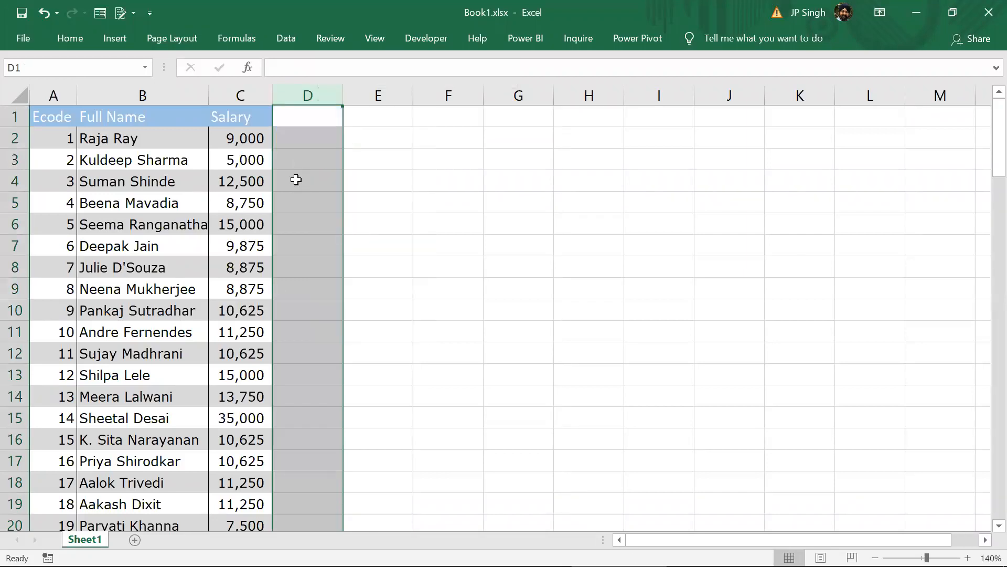
left_click(296, 180)
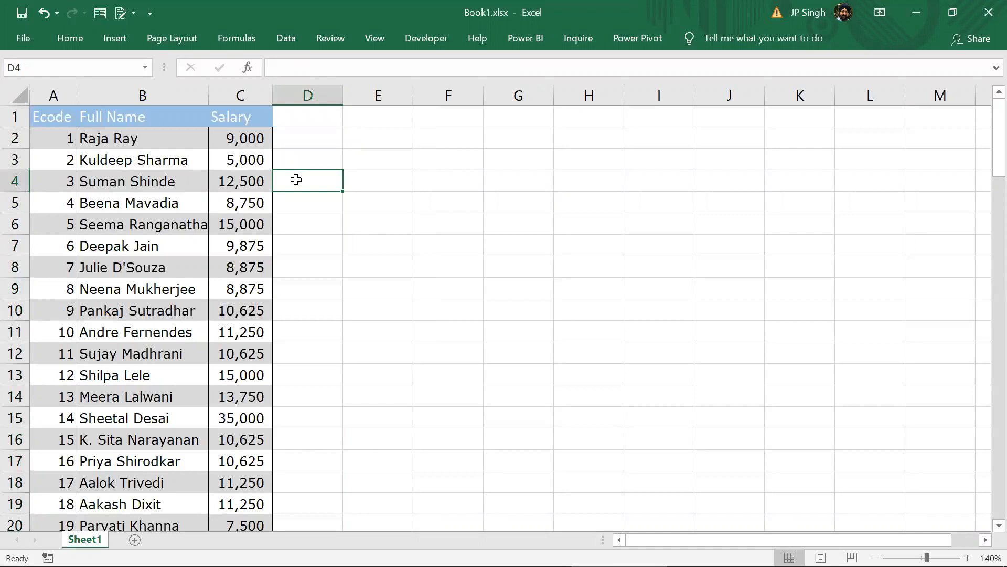
Close the Book1.xlsx workbook and return to the training files folder.
left_click(989, 12)
left_click(448, 315)
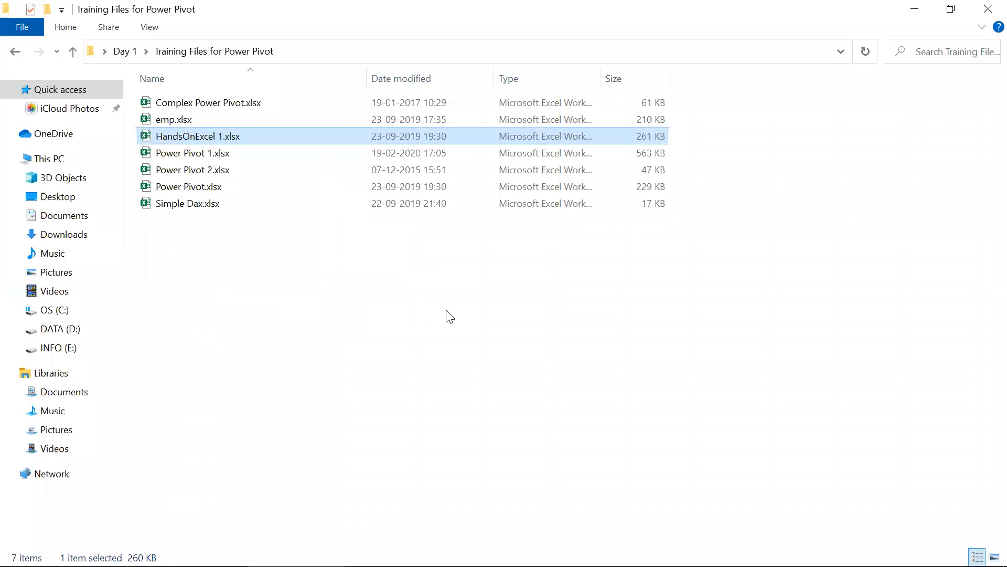
Close the training files folder, switch to Power BI Desktop, and bring Sheet1 of the desktop workbook Book1.xlsx into Power Query Editor for transforming.
left_click(986, 9)
left_click(608, 557)
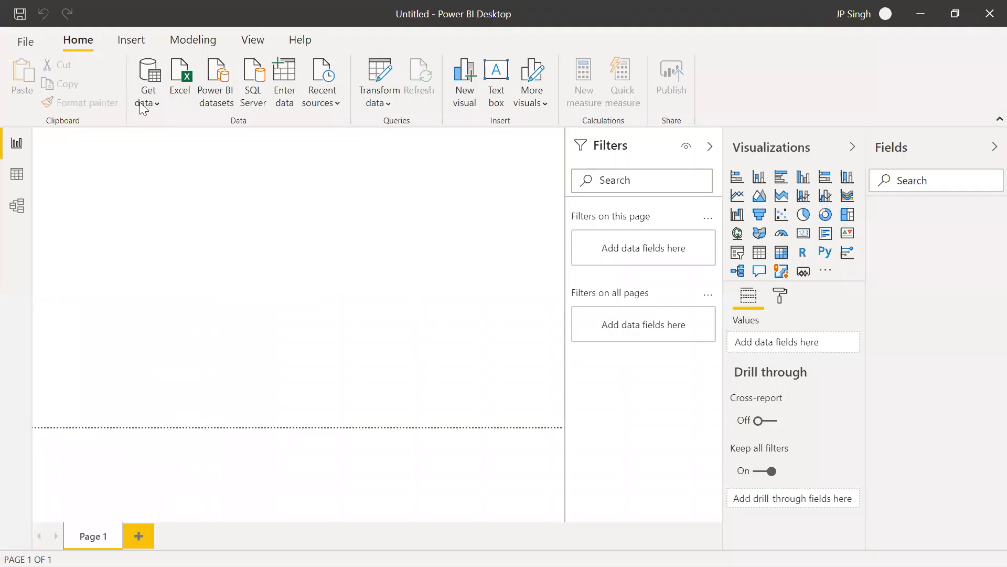
left_click(143, 105)
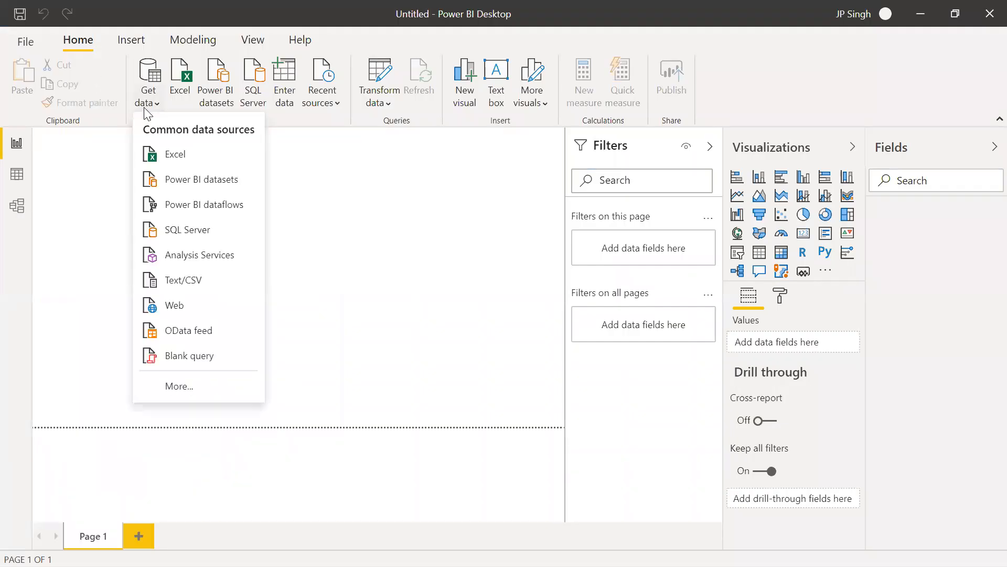
left_click(174, 160)
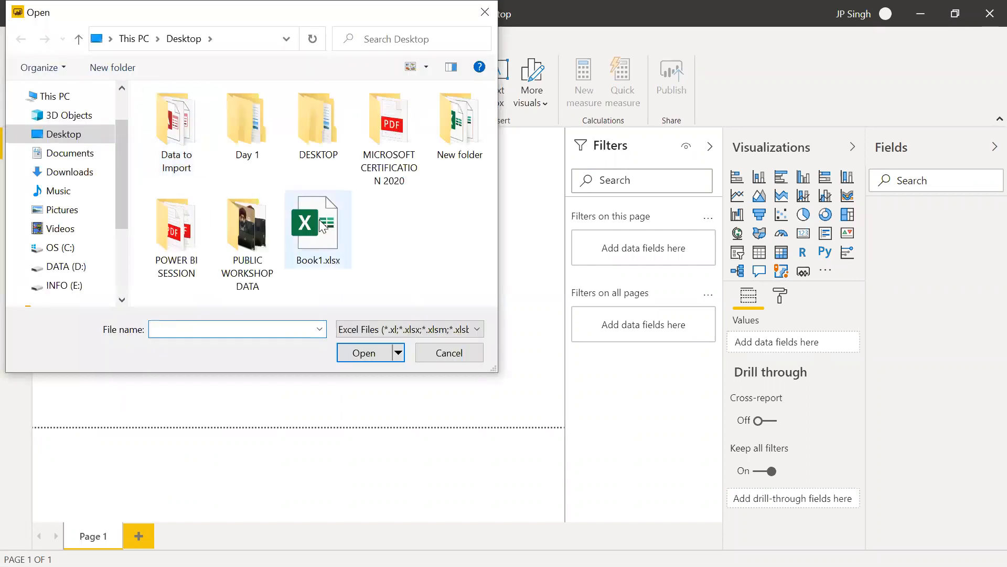
double_click(322, 226)
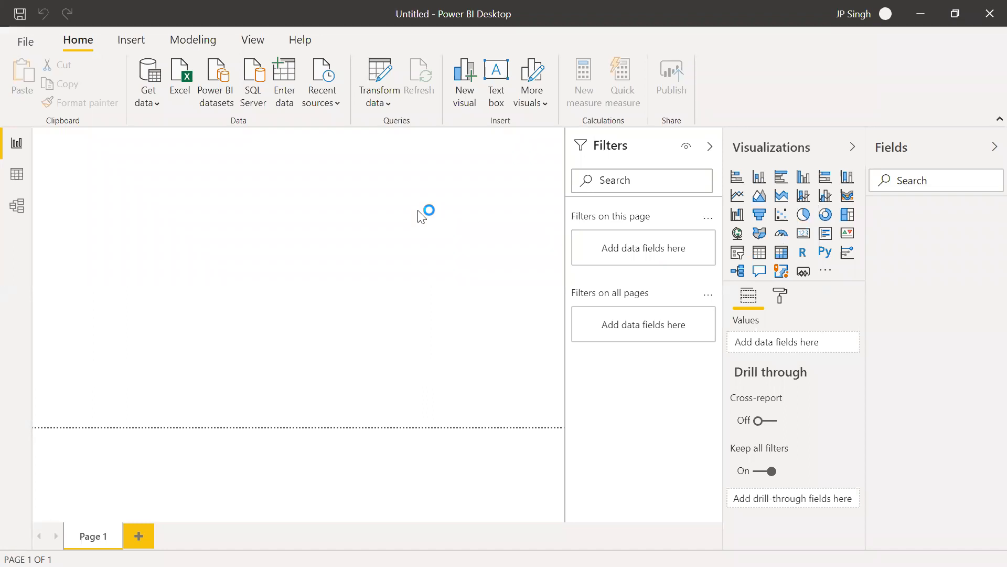
left_click(206, 139)
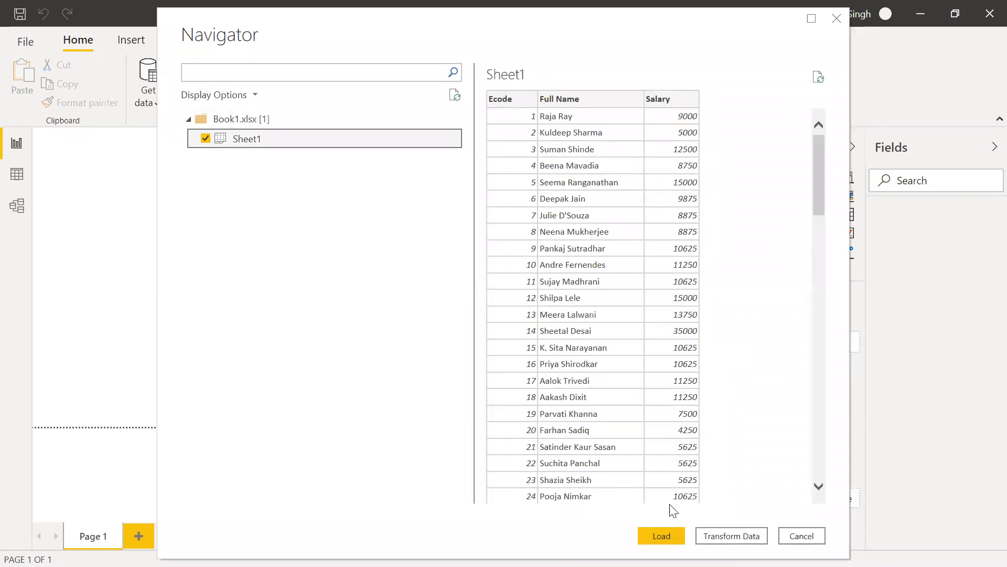
left_click(729, 536)
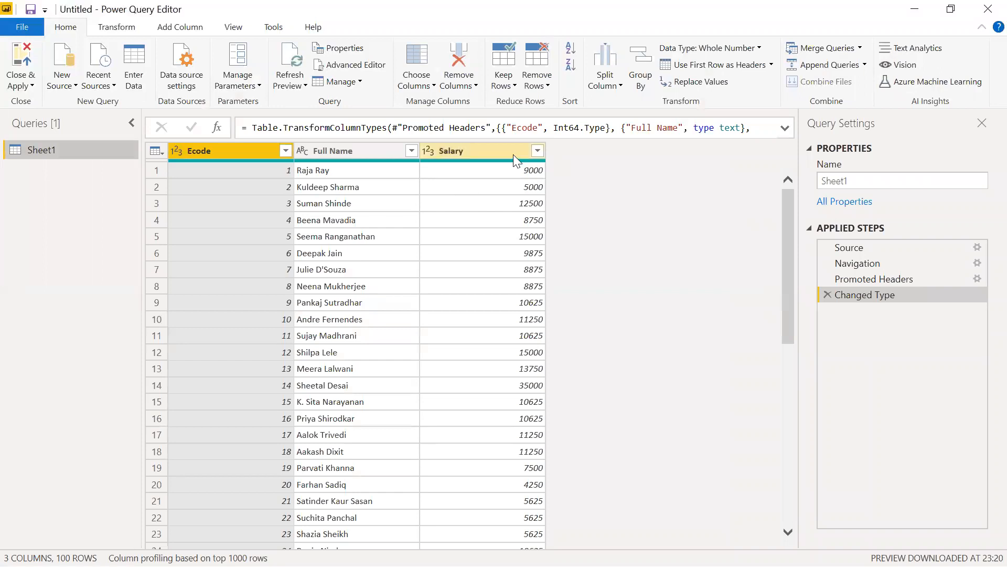
Start a column from examples based on the selected Salary column and enter 5001-10000 as the first row's example.
left_click(513, 153)
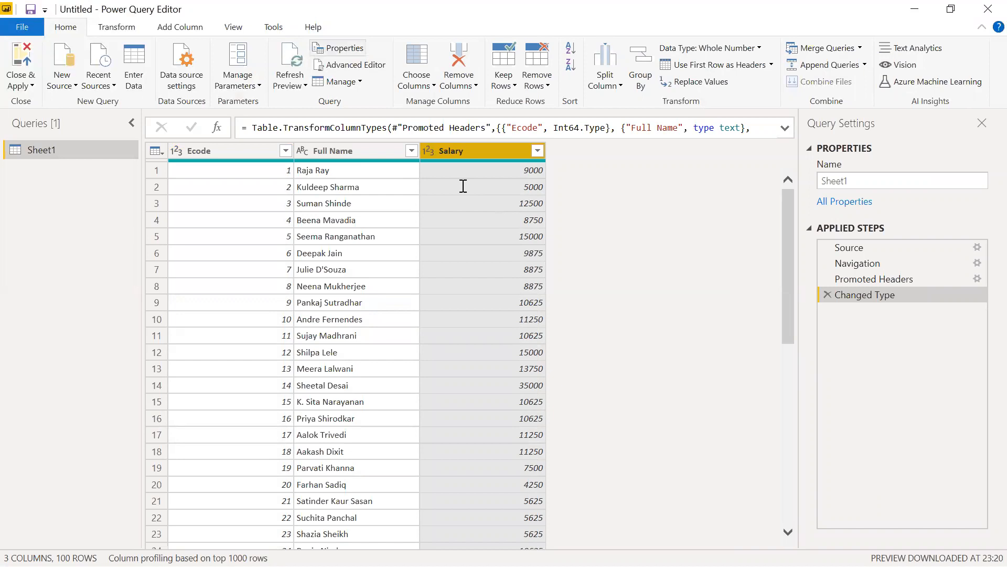
left_click(120, 28)
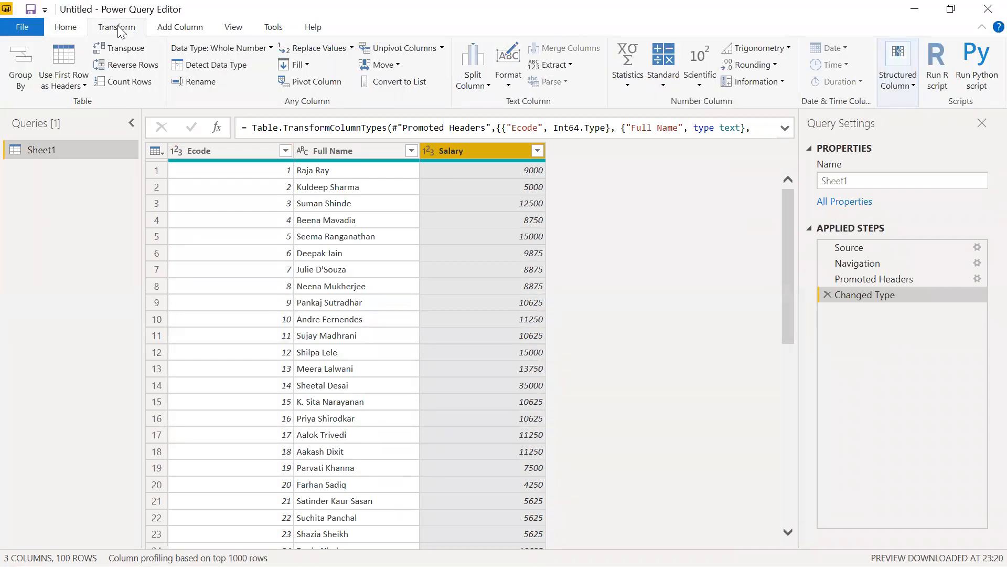
left_click(179, 32)
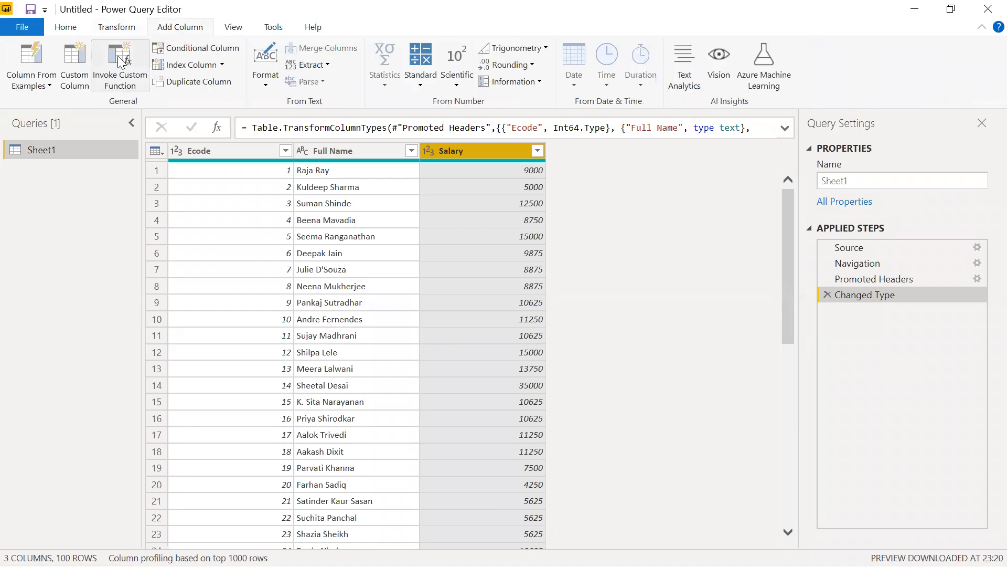
left_click(47, 87)
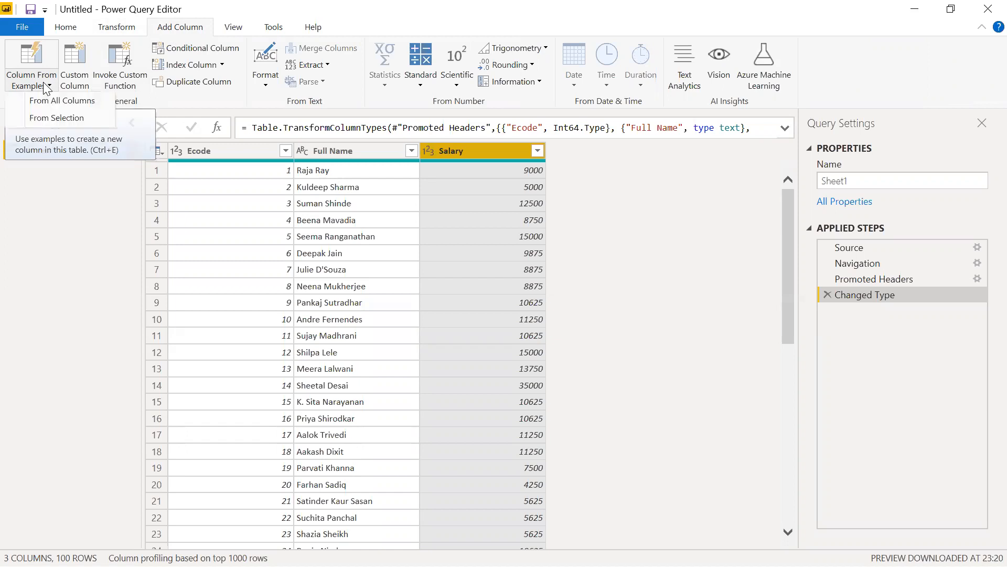
left_click(58, 119)
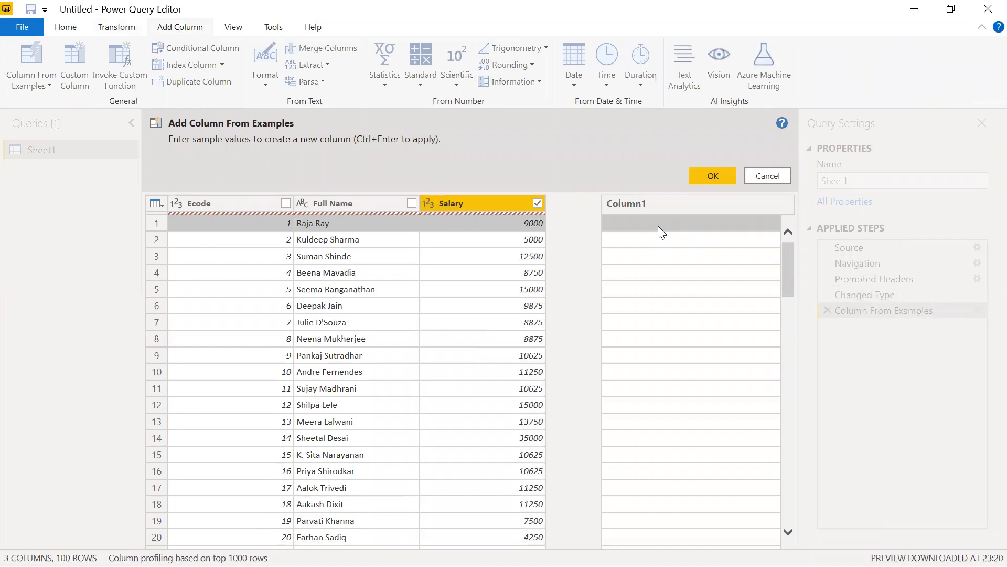
left_click(658, 227)
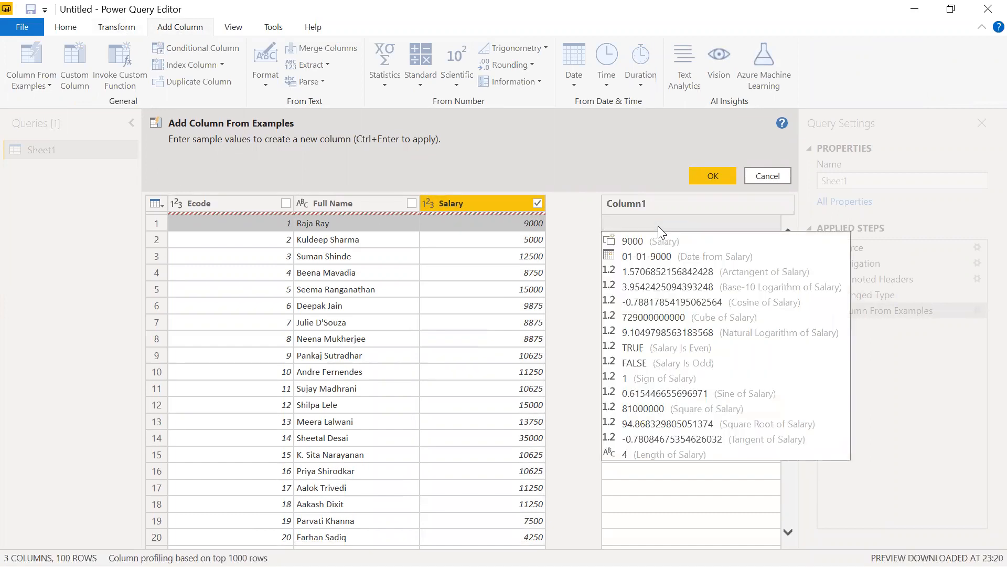
type("1")
key("BackSpace")
type("5001")
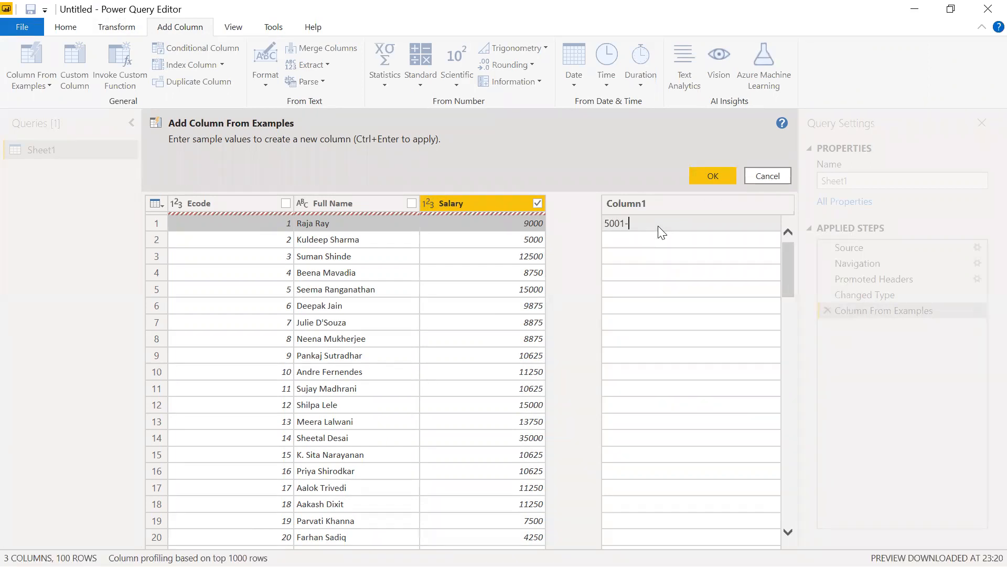
type("-10000")
Enter 1-5000 as the second row's example, check the suggested ranges down to the last row, and add the column.
left_click(641, 241)
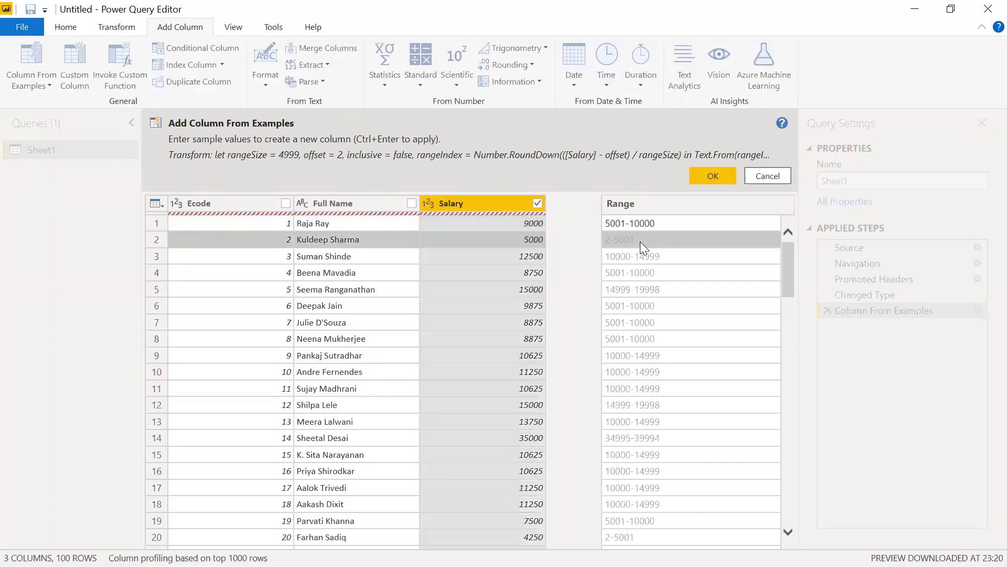
type("1")
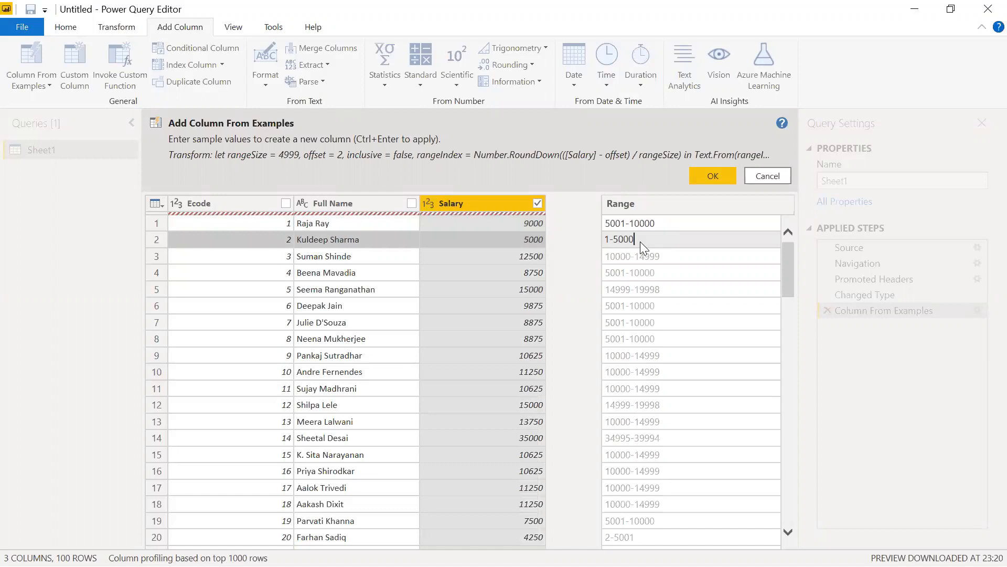
type("-5000")
key("Return")
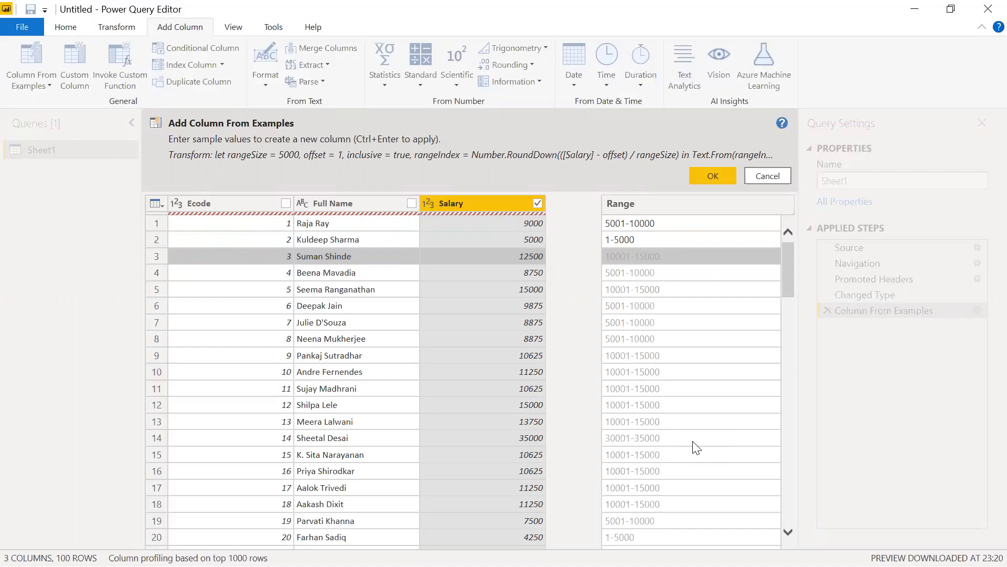
left_click_drag(792, 258, 755, 500)
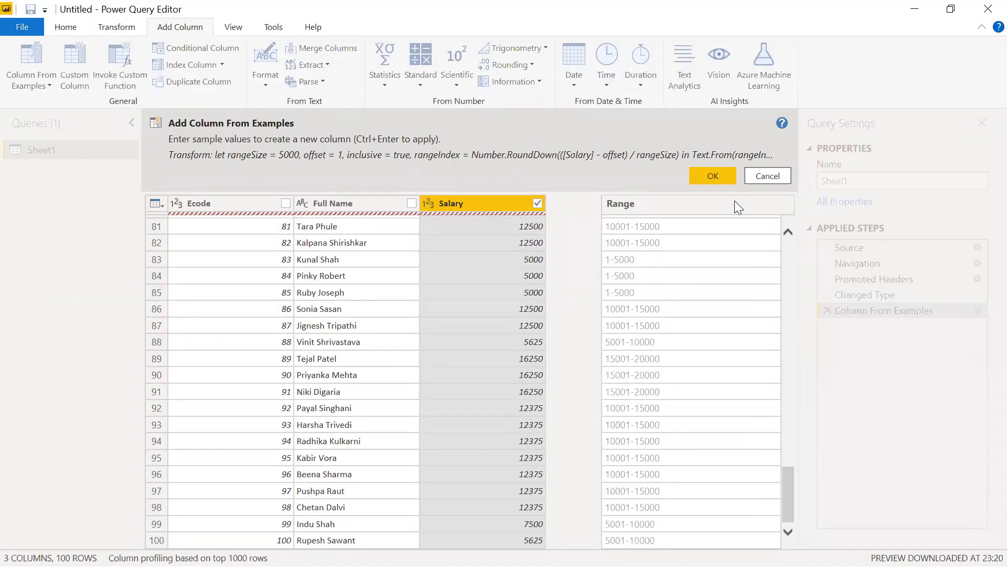
left_click(714, 176)
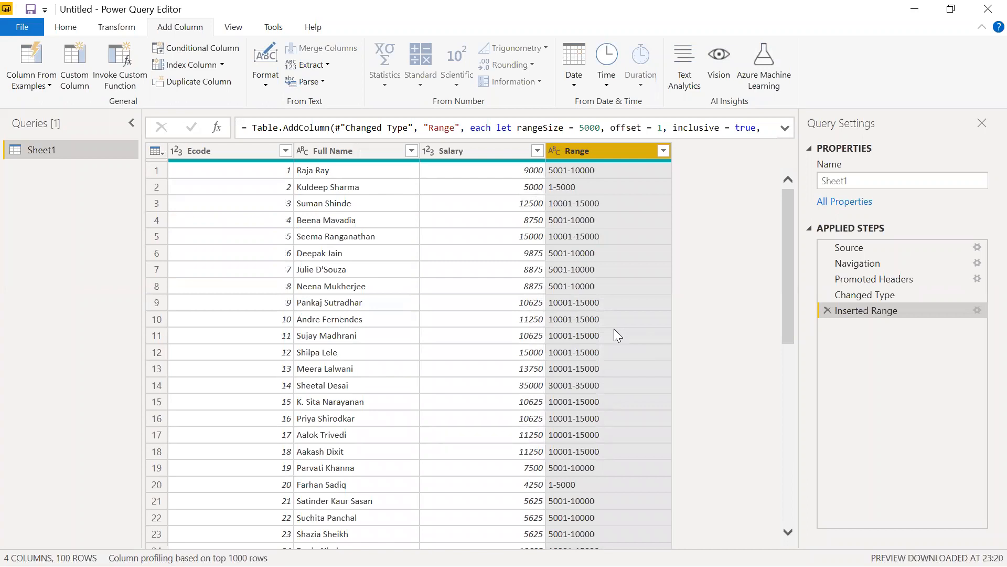
Split the Full Name column by delimiter, using a space at the left-most occurrence only.
left_click(349, 153)
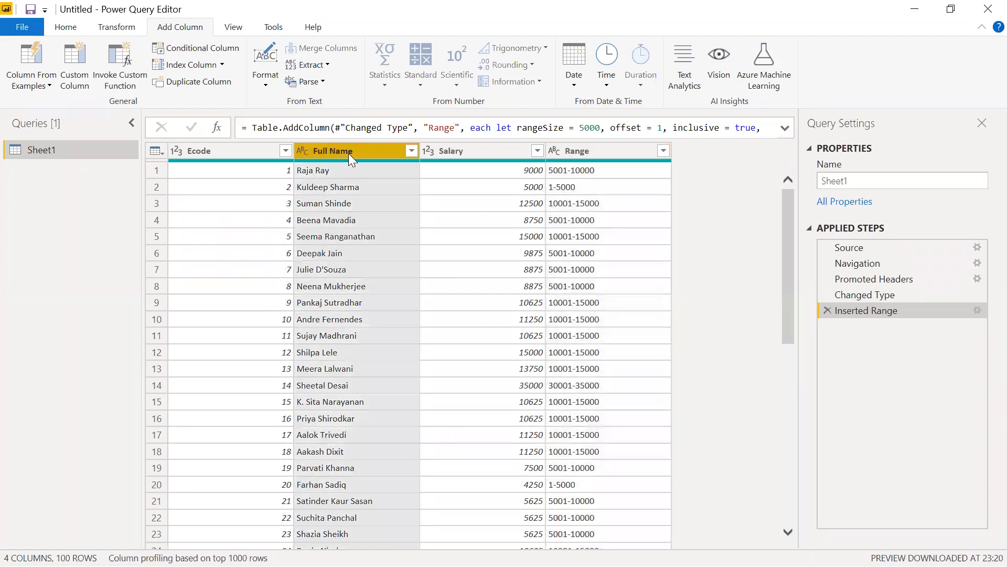
left_click(131, 29)
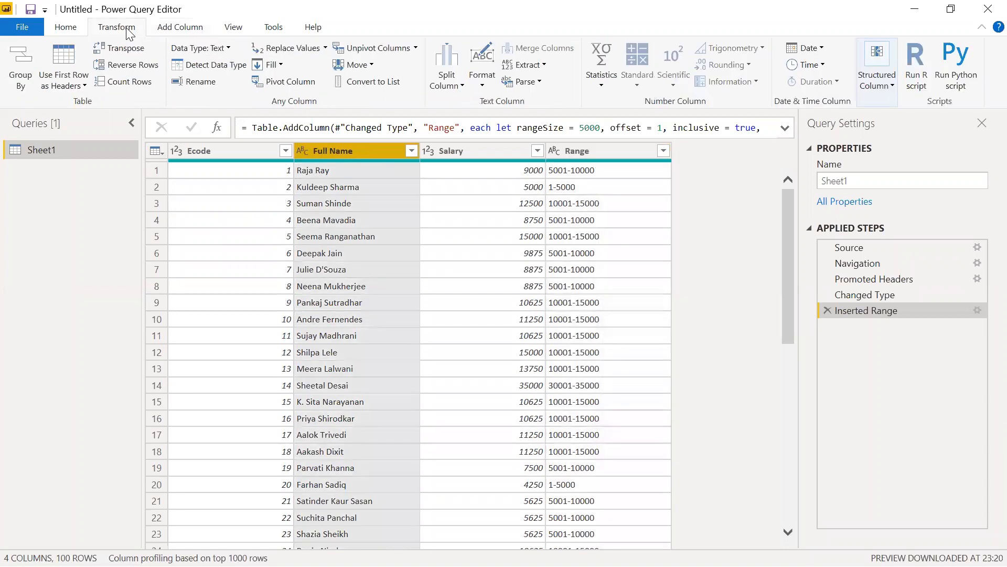
left_click(460, 87)
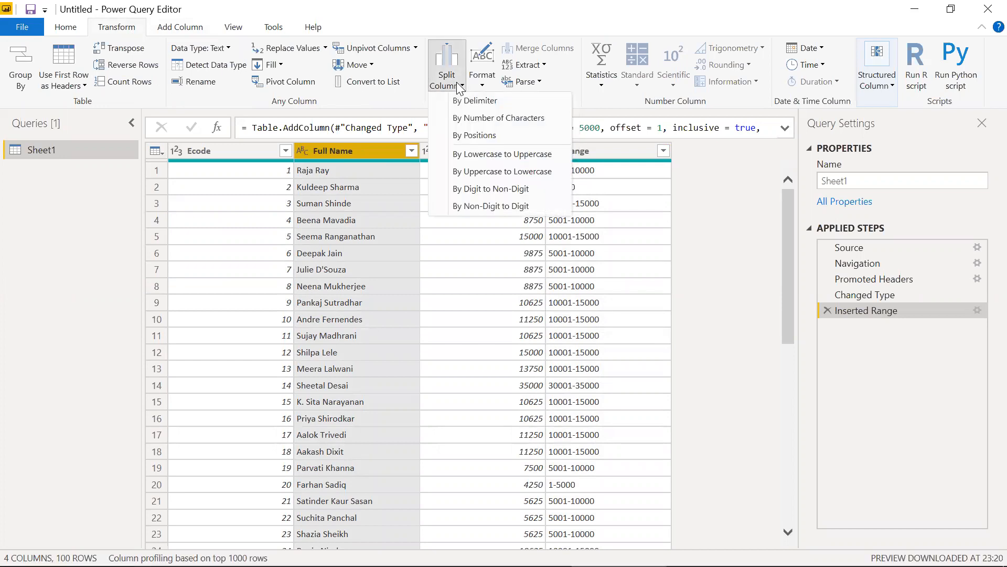
left_click(460, 103)
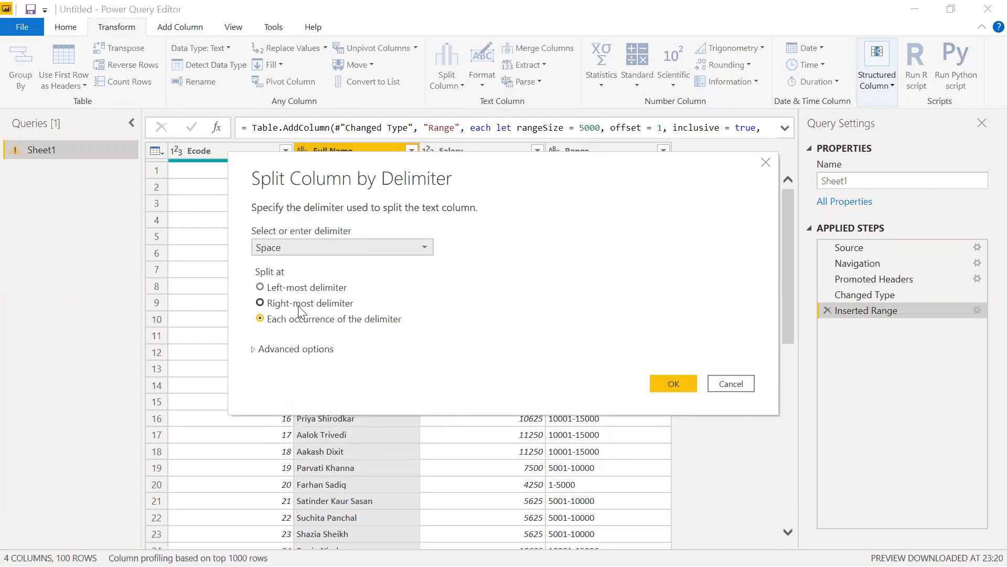
left_click(280, 290)
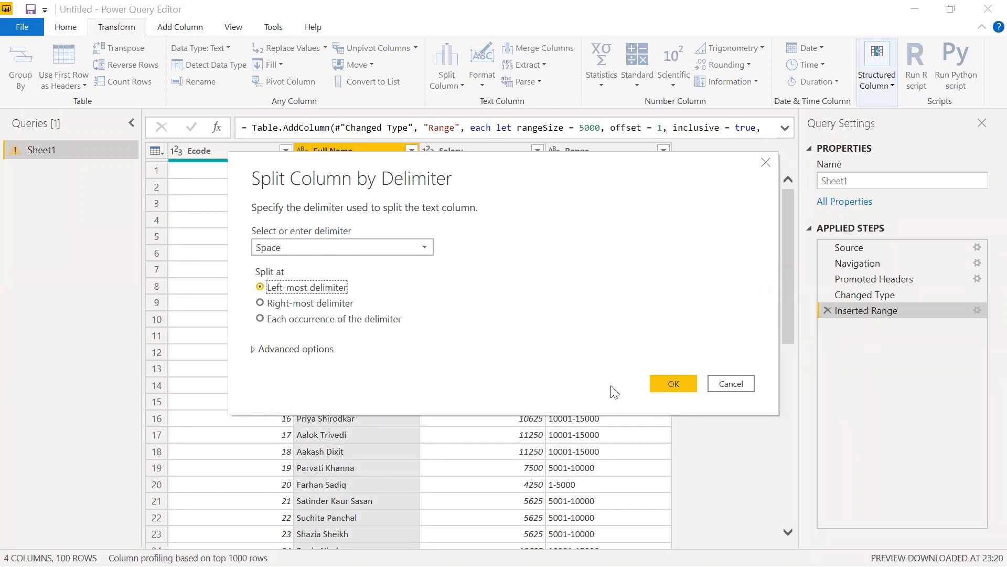
left_click(675, 383)
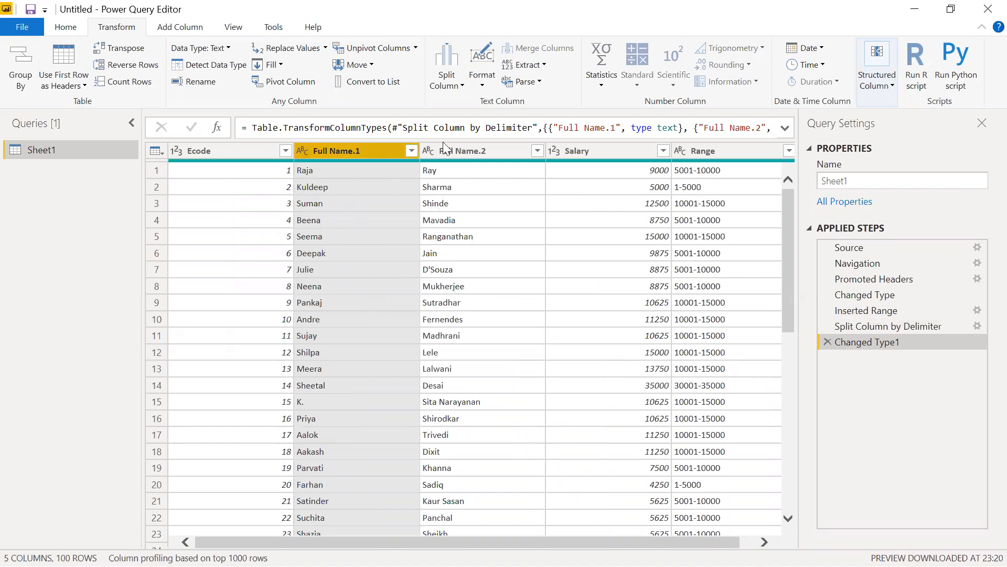
Rename the first of the two split name columns to First Name.
double_click(359, 151)
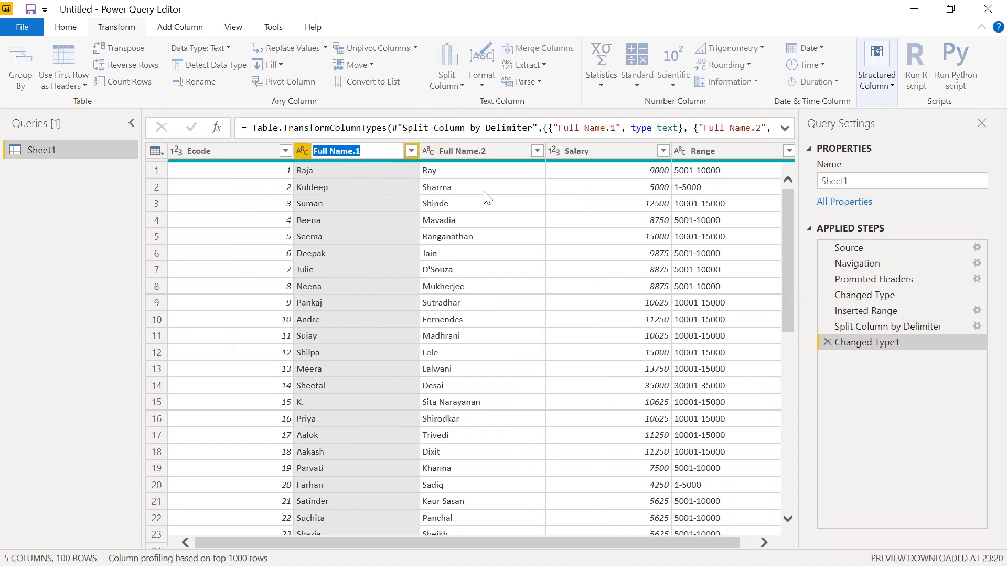
type("ir")
key("BackSpace")
key("BackSpace")
type("First Name")
key("Return")
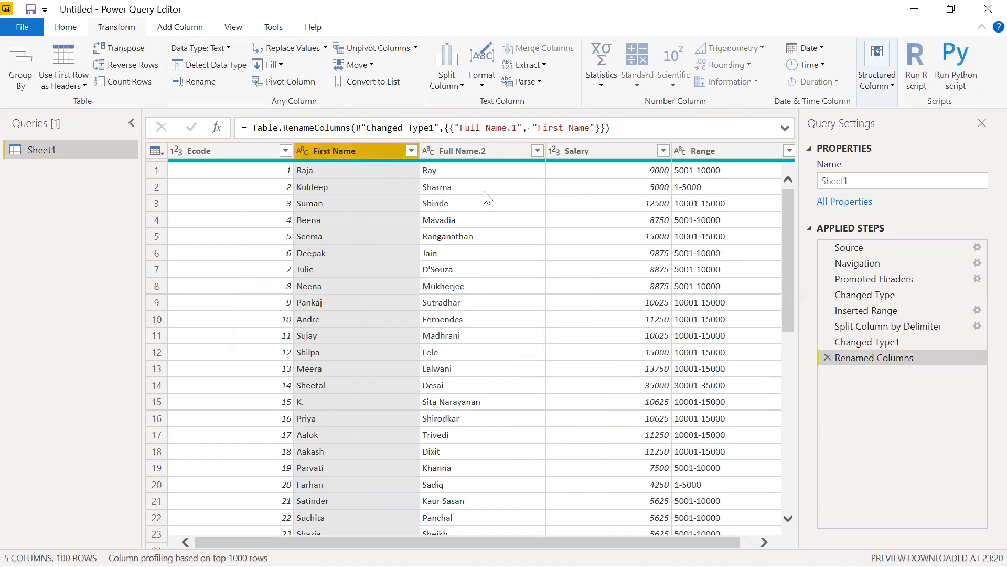
Rename the second split name column to Last Name.
left_click(472, 152)
double_click(472, 152)
type("Last Name")
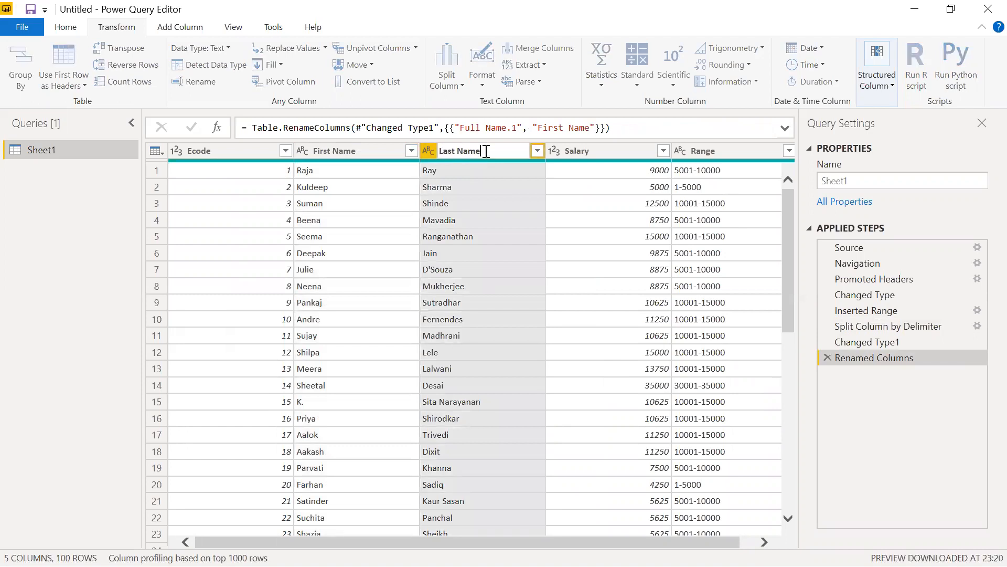
key("Return")
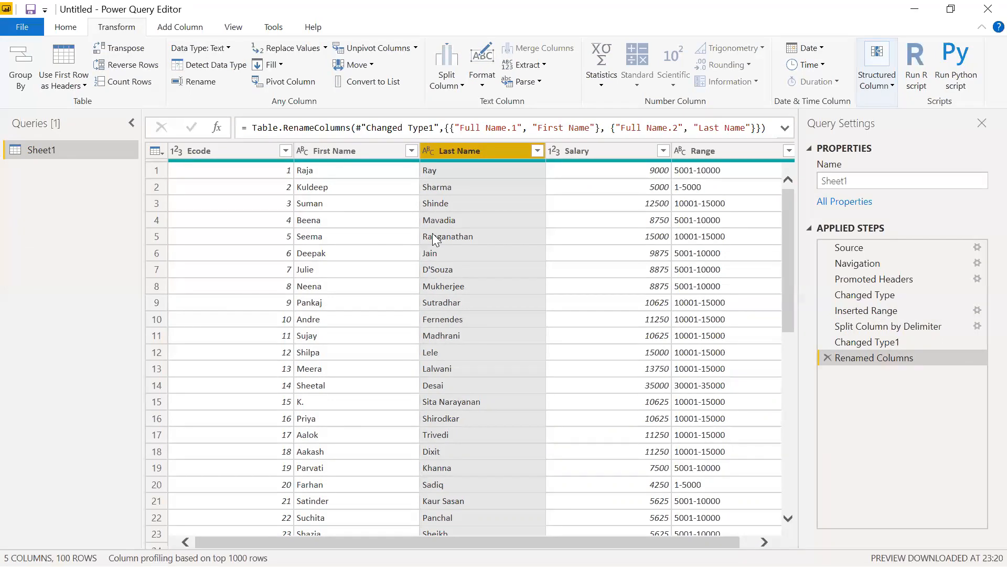
Merge the Last Name and First Name columns, in that order, with a space separator into a column named Full Name.
left_click(365, 152, "ctrl")
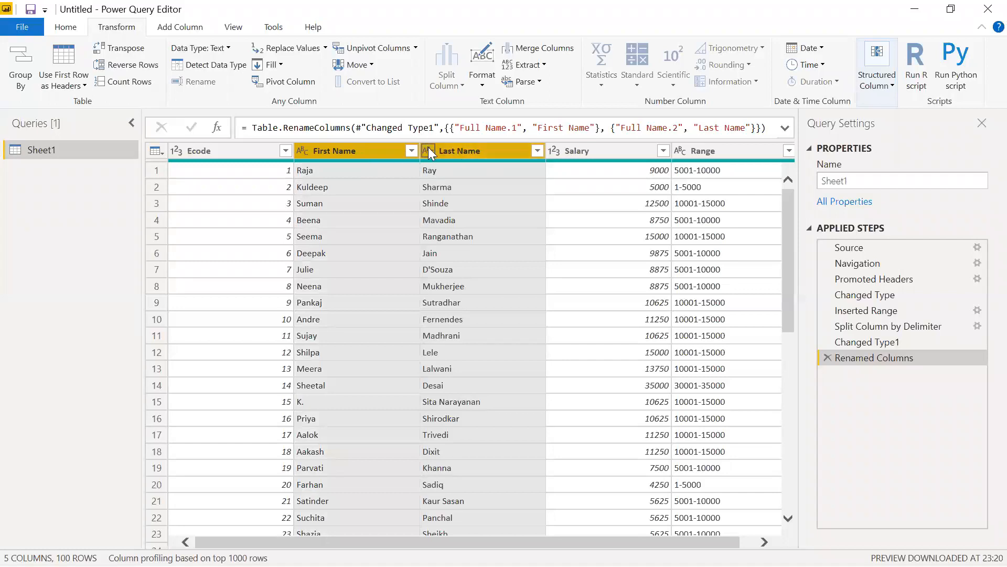
left_click(557, 49)
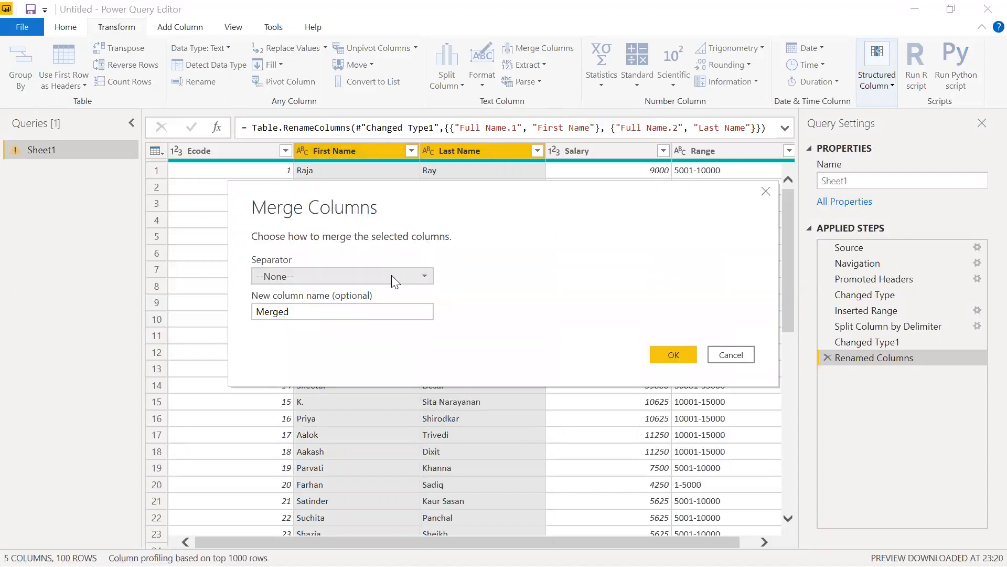
left_click(370, 275)
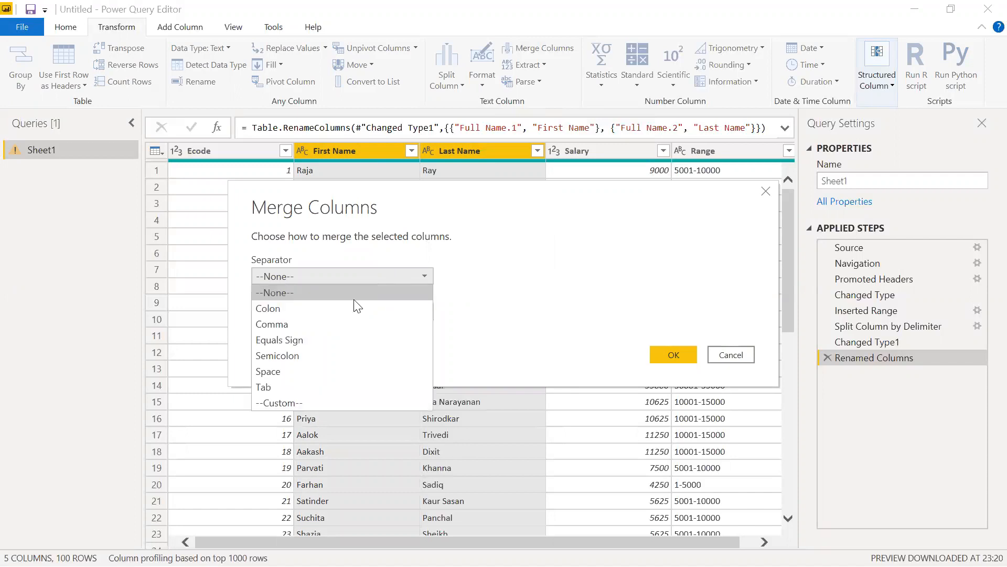
left_click(329, 371)
left_click(317, 314)
key("BackSpace")
key("BackSpace")
key("BackSpace")
key("BackSpace")
key("BackSpace")
key("BackSpace")
type("Full Name")
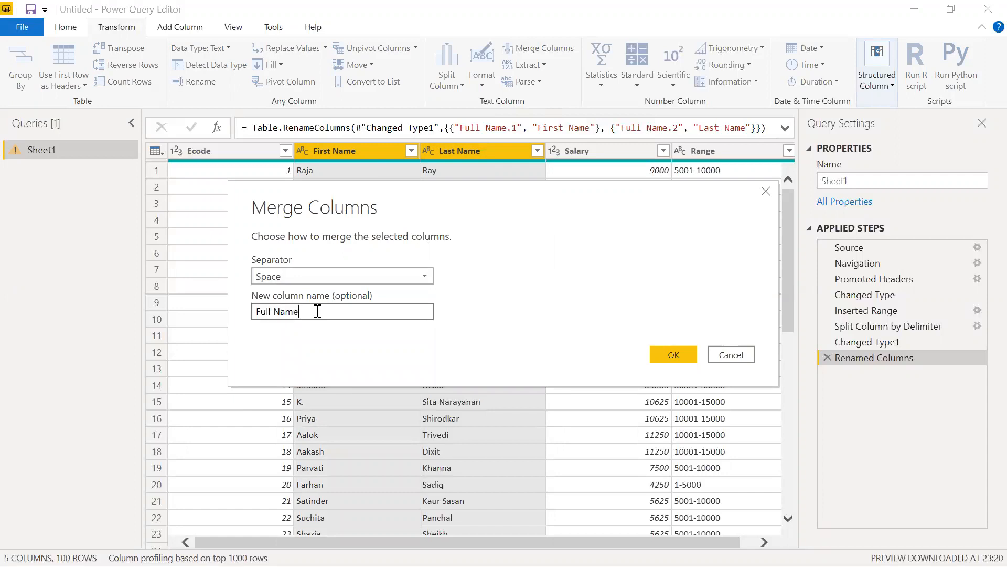
left_click(685, 355)
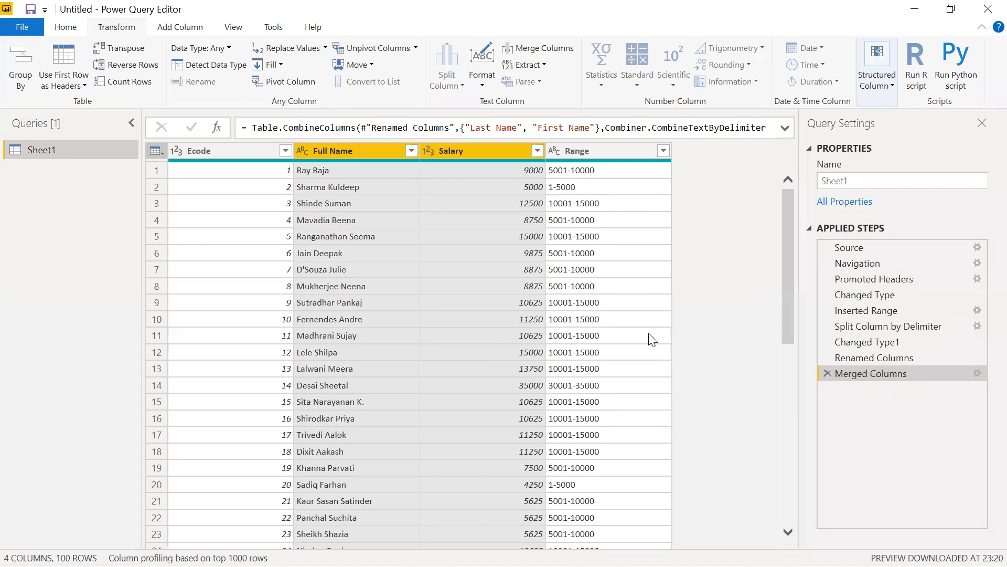
Convert the text in the Full Name column to uppercase.
left_click(361, 152)
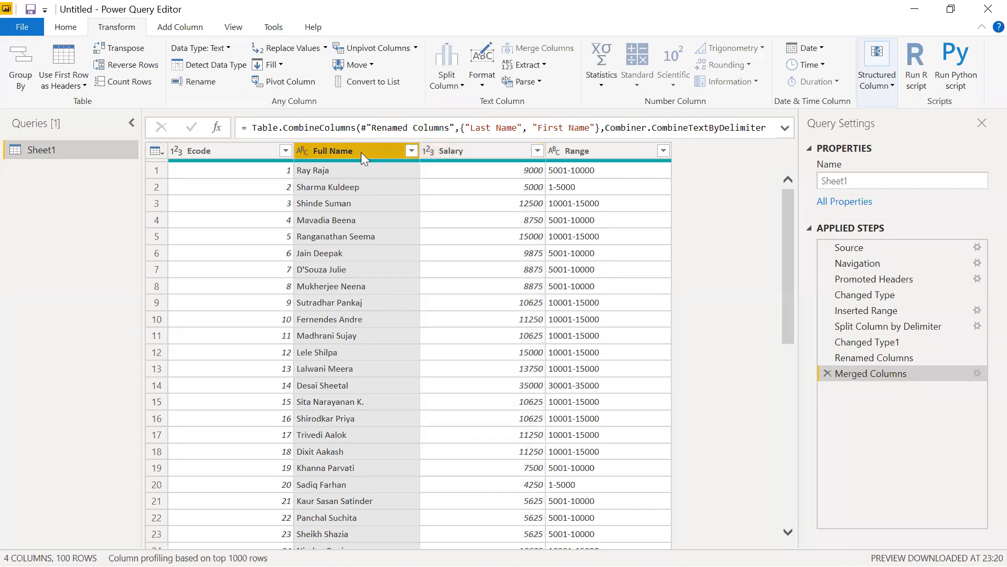
left_click(490, 87)
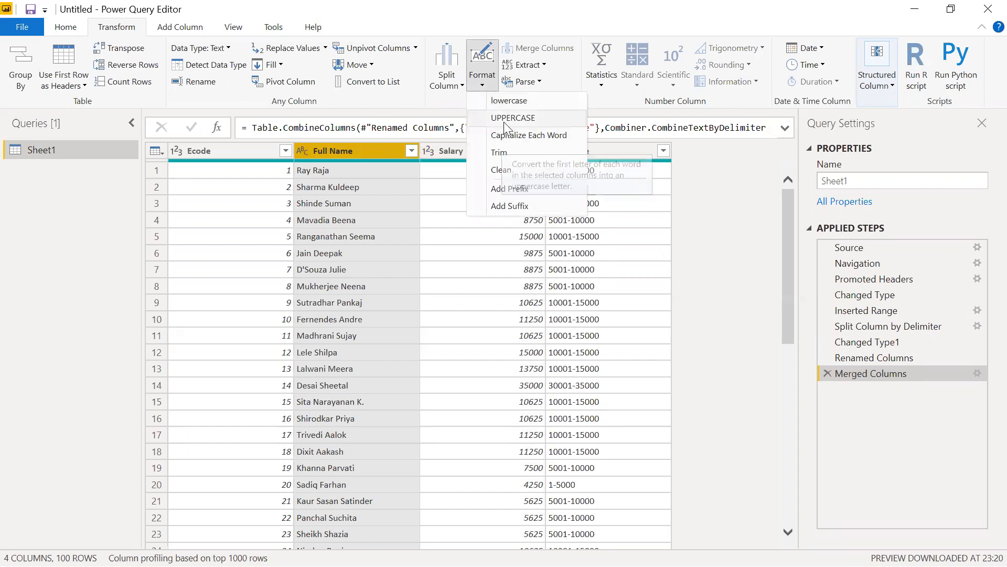
left_click(504, 119)
Convert the Full Name column to lowercase and capitalize each word in it.
left_click(481, 84)
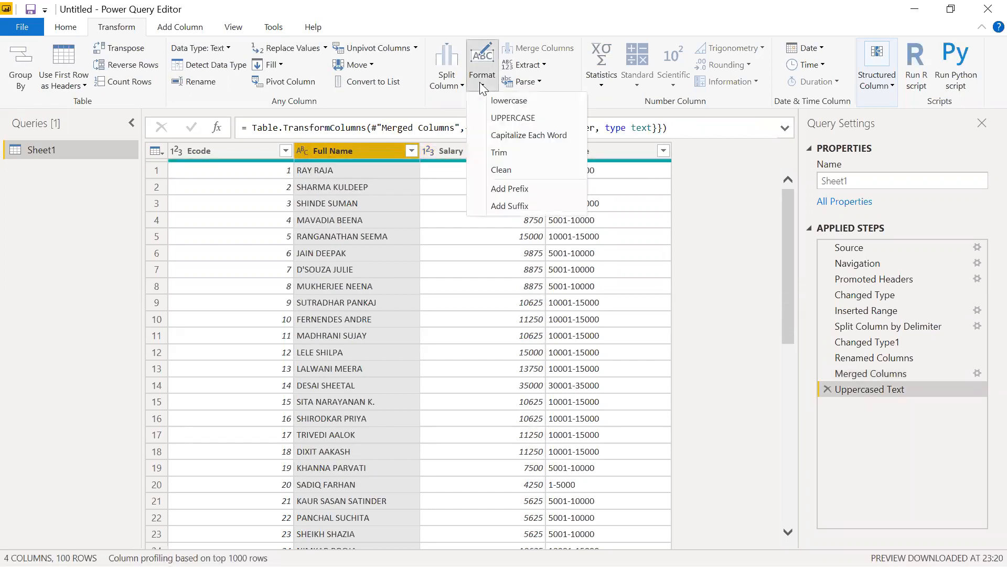
left_click(494, 100)
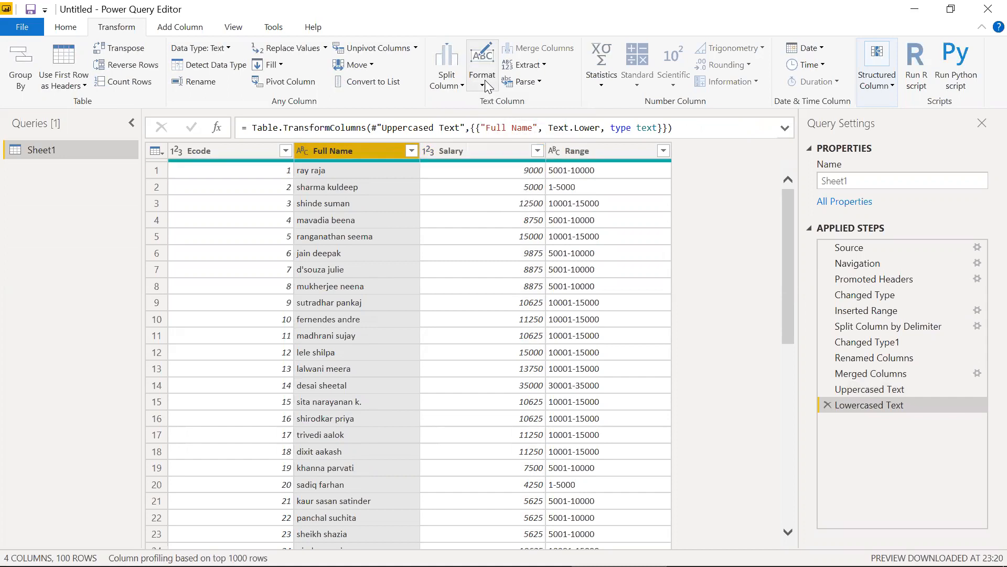
left_click(488, 87)
left_click(490, 136)
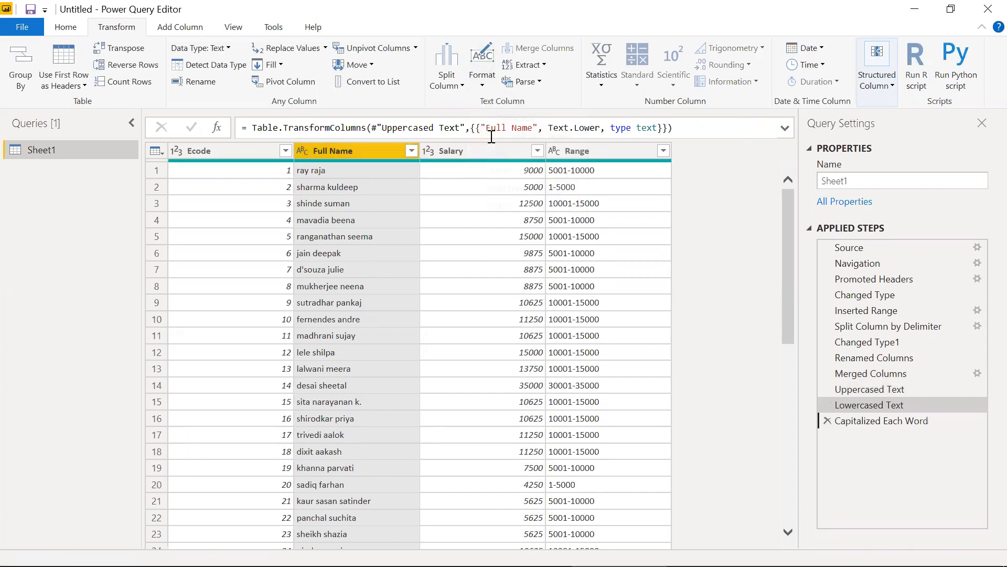
Trim and clean the text in the Full Name column.
left_click(480, 80)
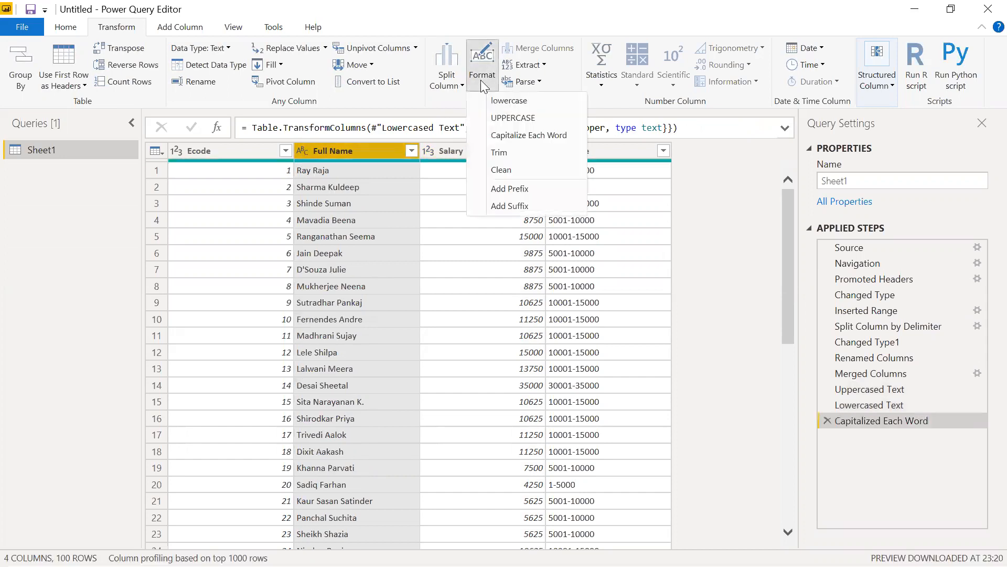
left_click(506, 154)
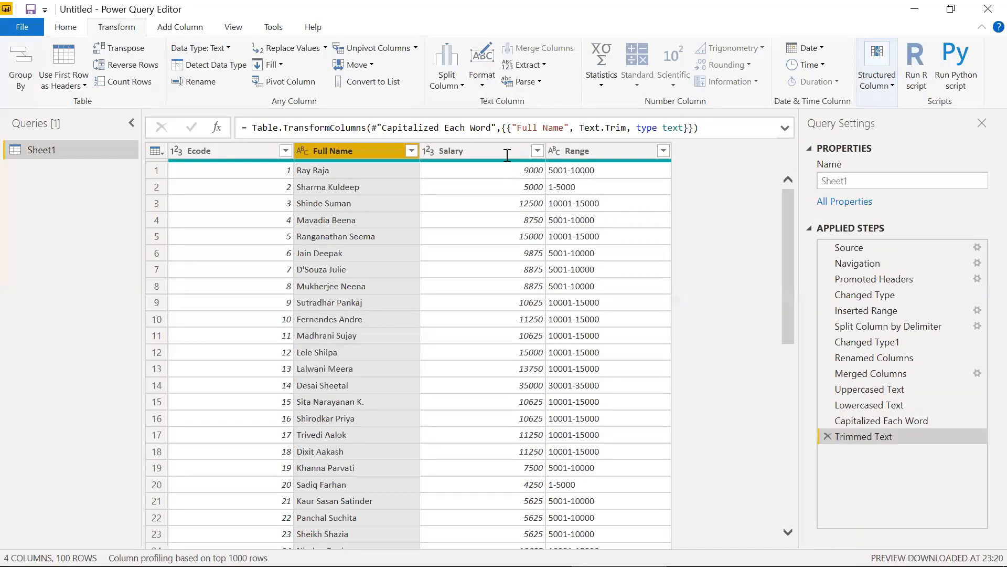
left_click(478, 82)
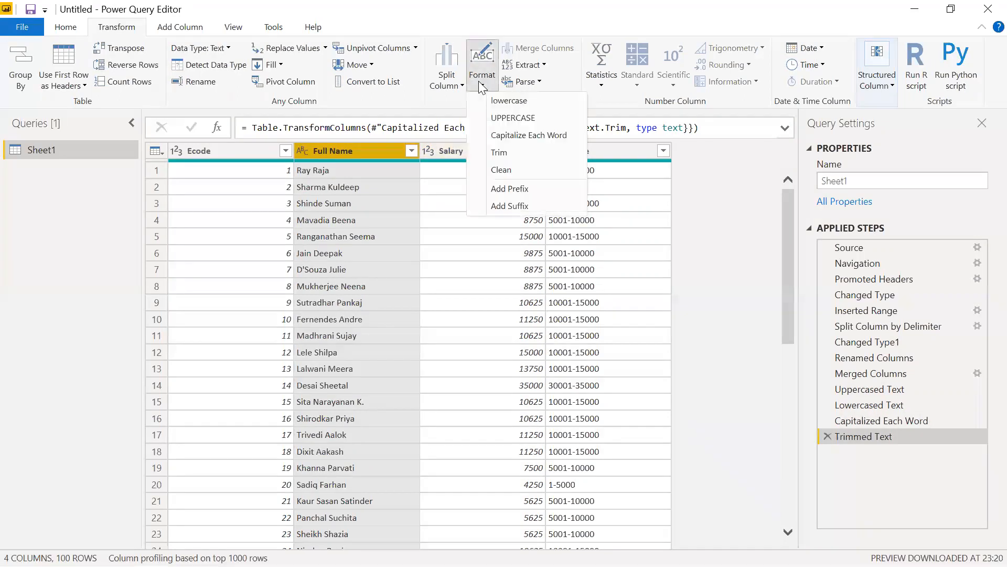
left_click(501, 170)
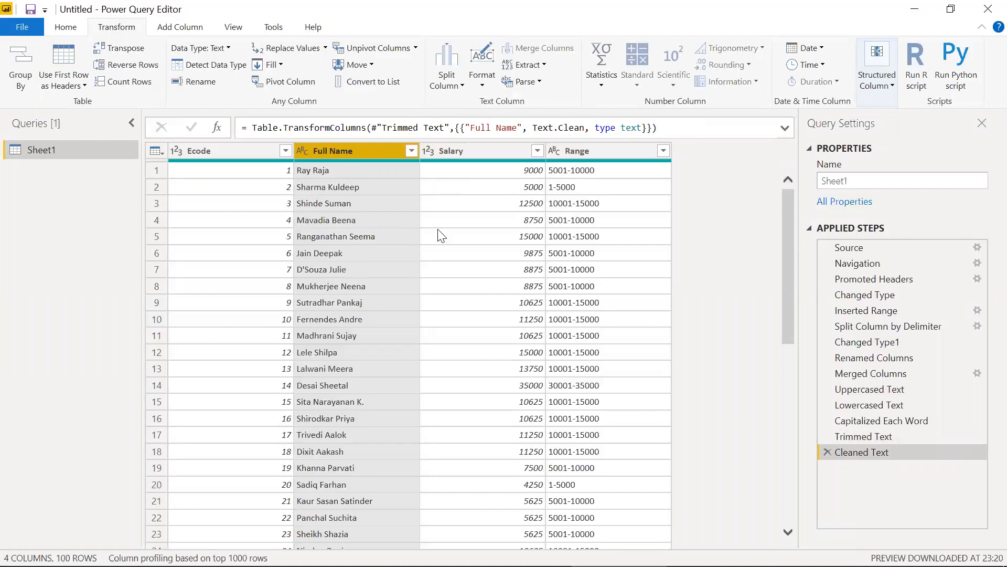
Review the data type options for the Salary column and check the types of the Range and Full Name columns.
left_click(491, 152)
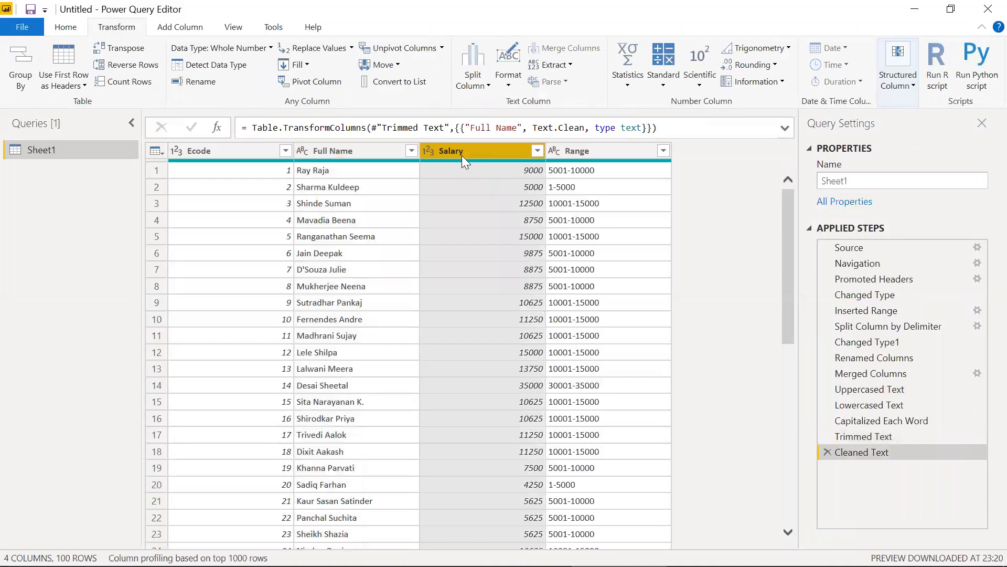
left_click(272, 48)
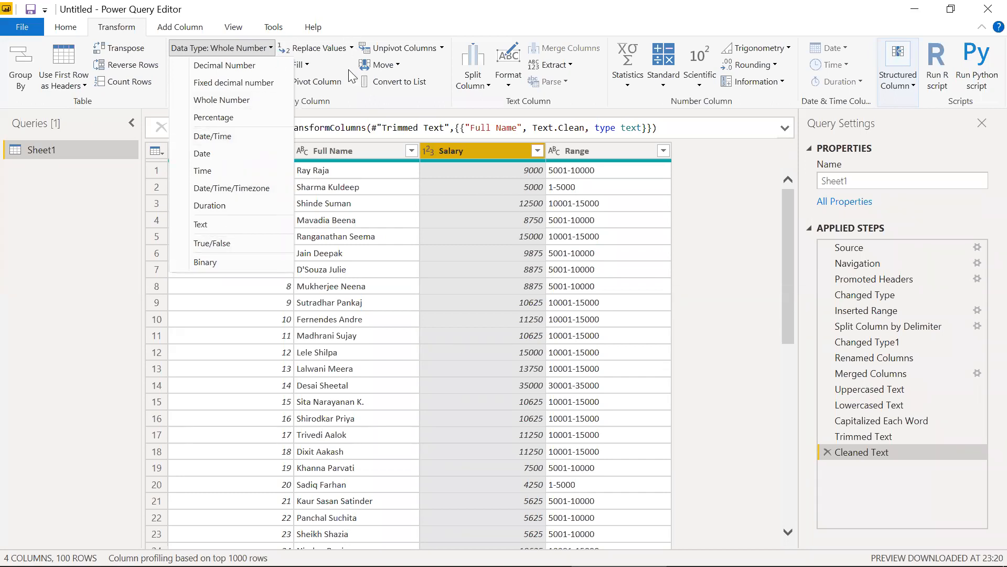
left_click(351, 104)
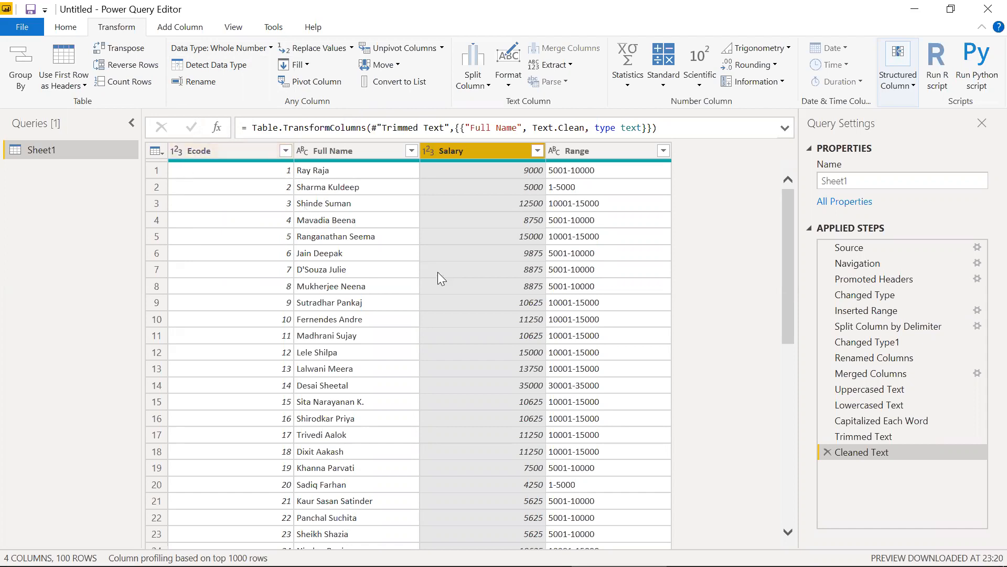
left_click(593, 152)
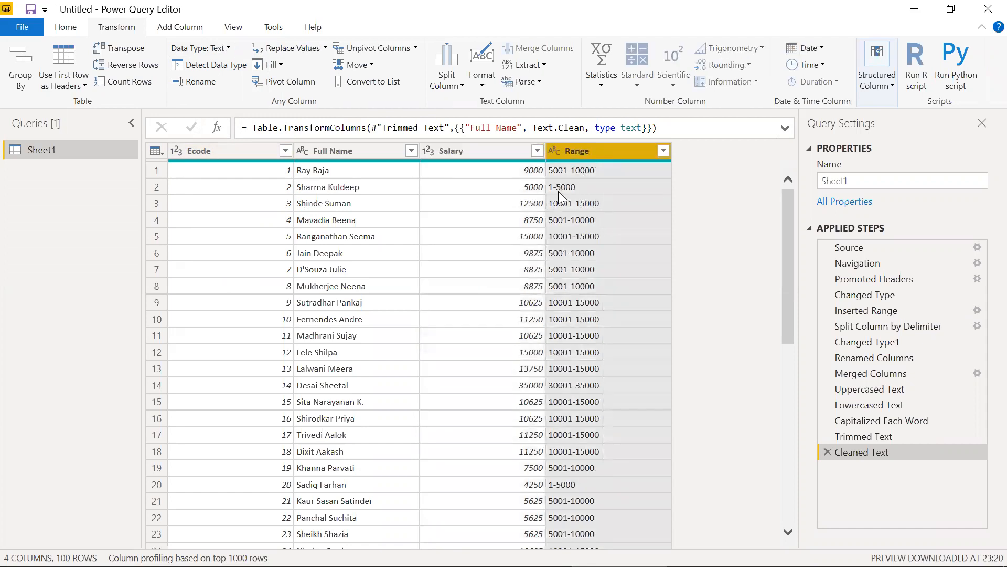
left_click(352, 153)
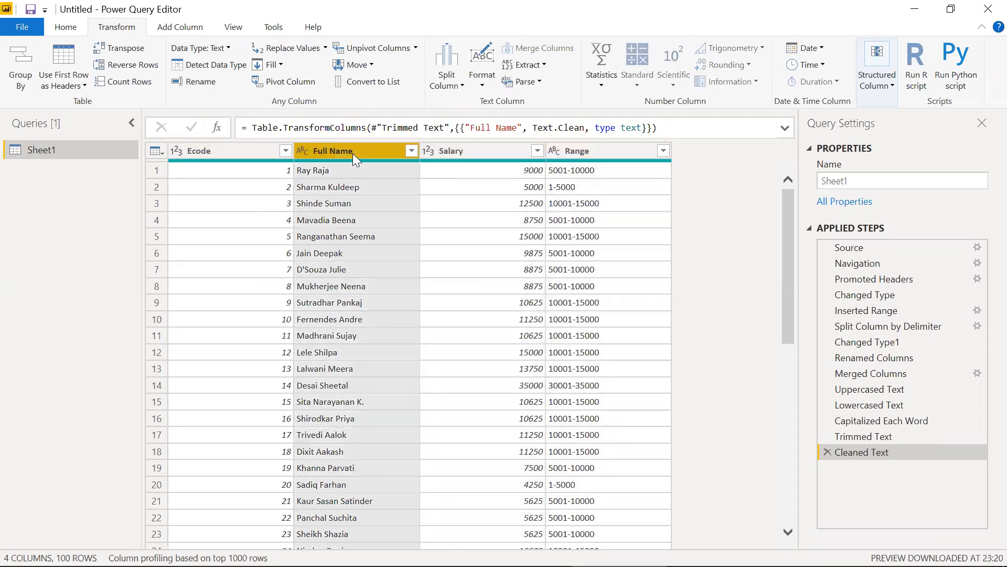
Duplicate the Range column.
left_click(638, 147)
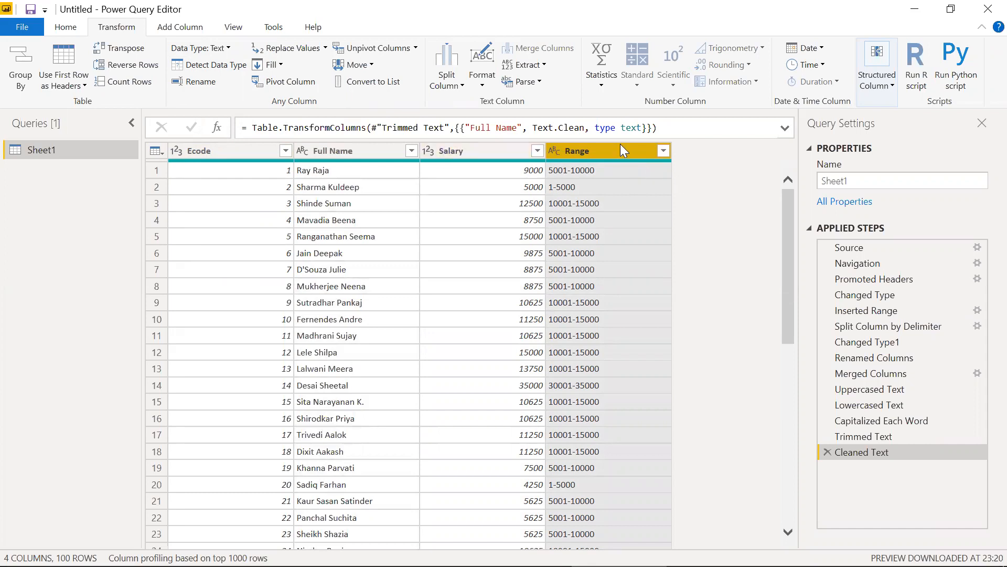
right_click(620, 146)
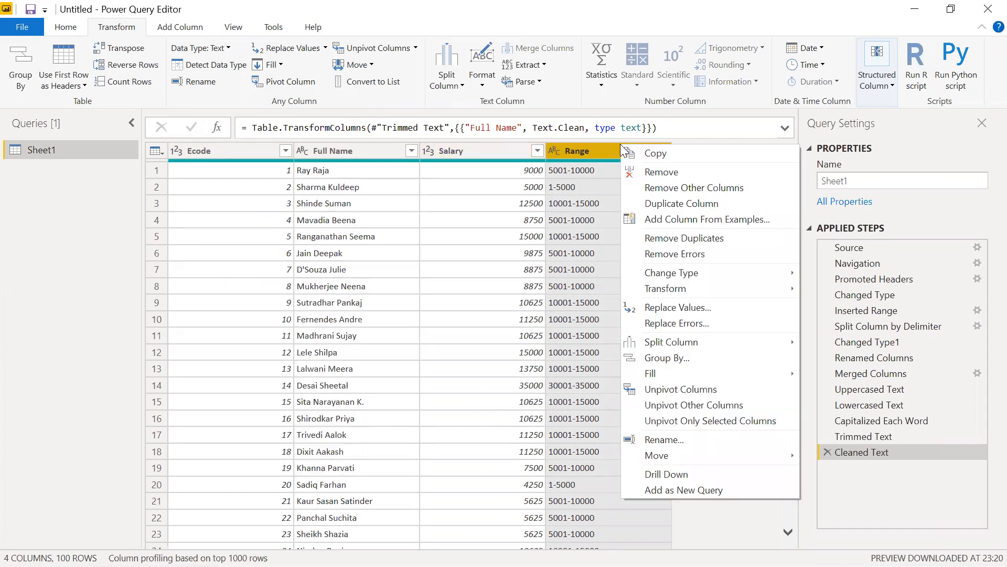
left_click(661, 205)
Remove both the Range column and its copy from the table.
left_click(604, 152)
right_click(603, 152)
mouse_move(660, 284)
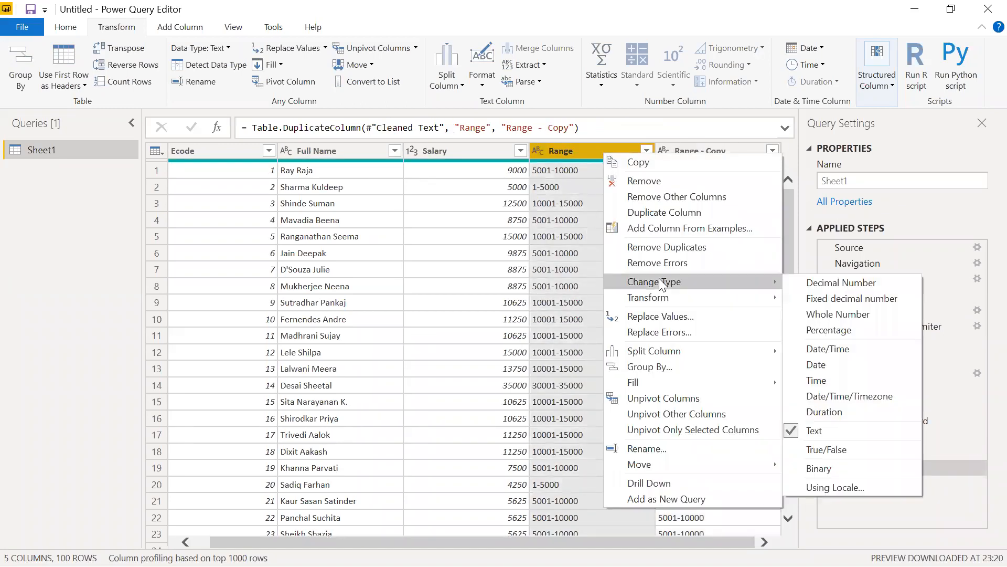
mouse_move(659, 303)
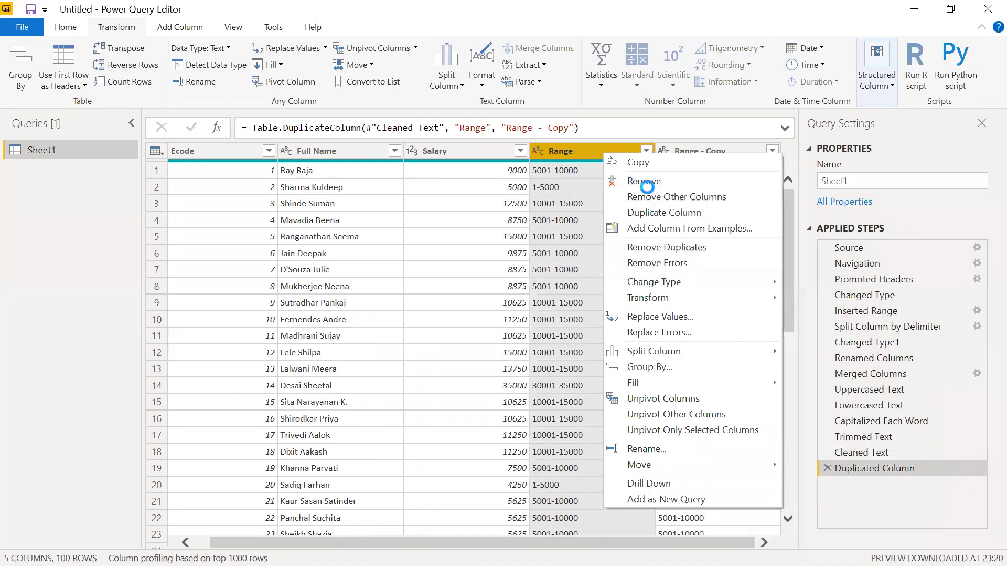
left_click(650, 181)
right_click(604, 151)
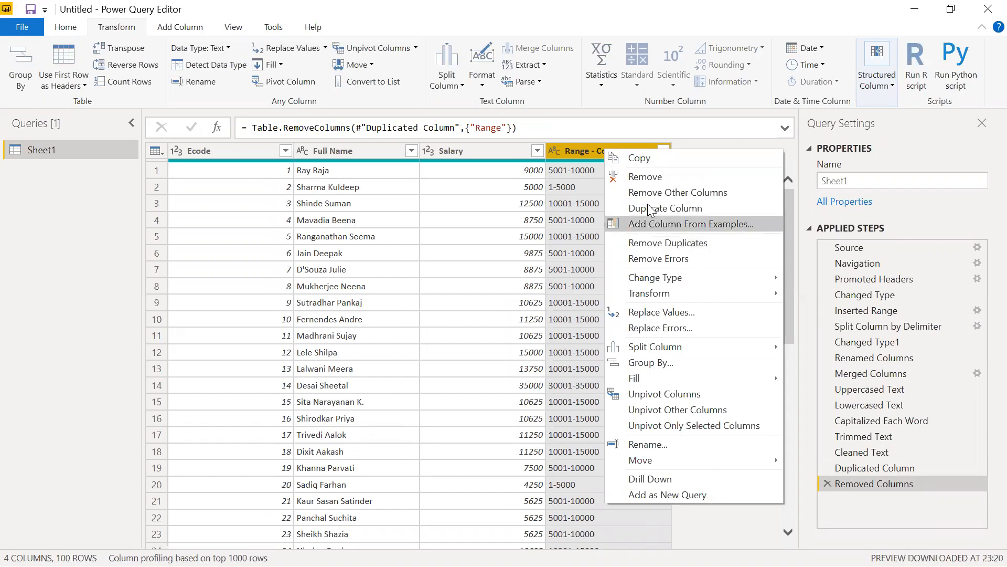
left_click(651, 177)
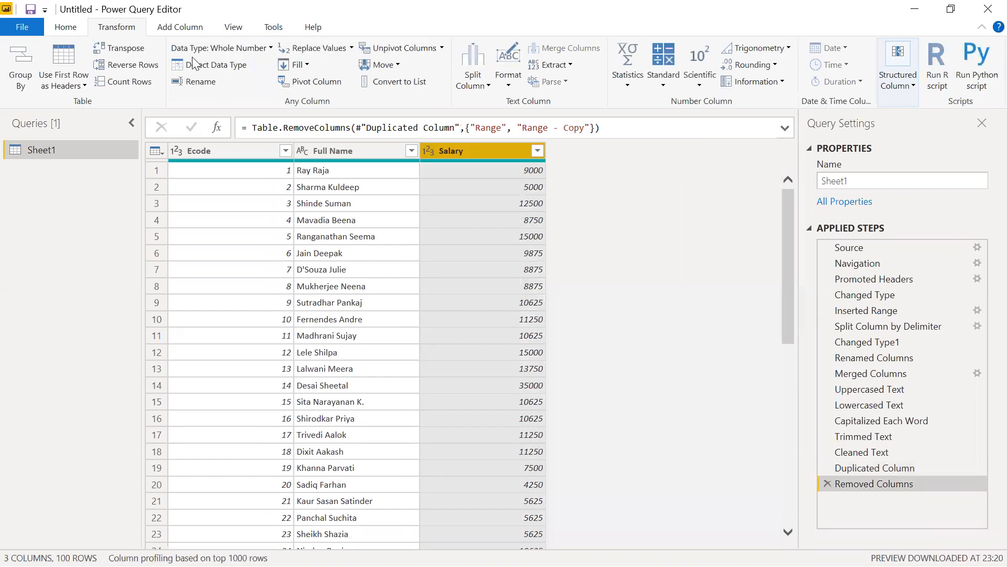
Start a column from examples based on the selected Salary column, with 8001-10000 as the first row's sample value.
left_click(181, 27)
left_click(35, 81)
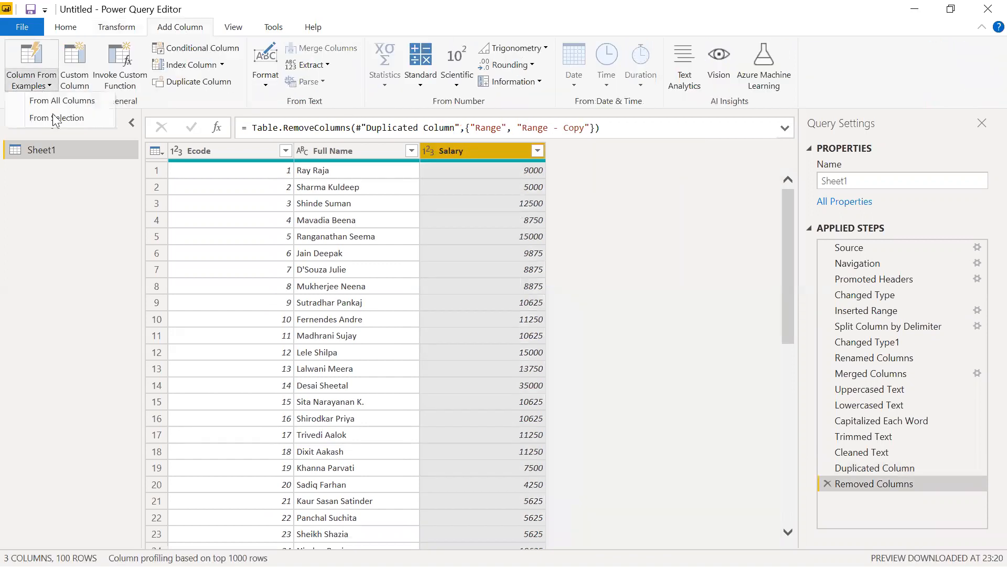
left_click(47, 116)
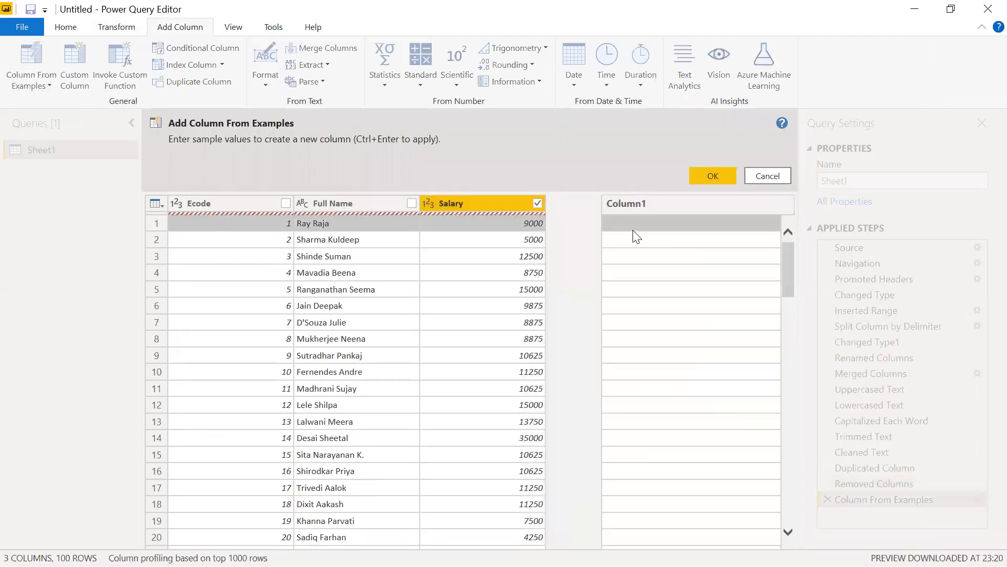
type("8")
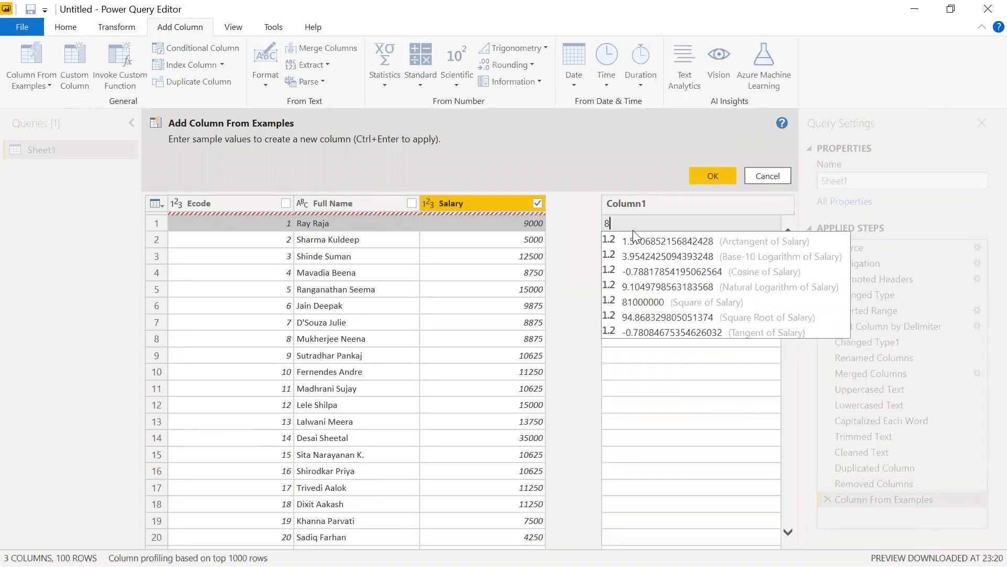
type("000")
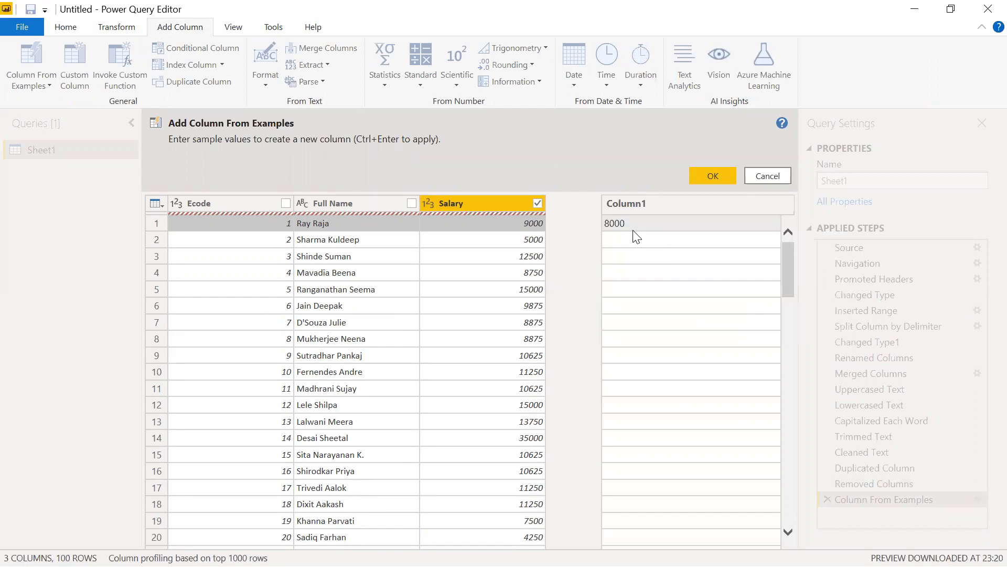
key("BackSpace")
type("1-10000")
Enter 4001-6000 as the second row's sample value and add the salary Range column to the table.
left_click(636, 240)
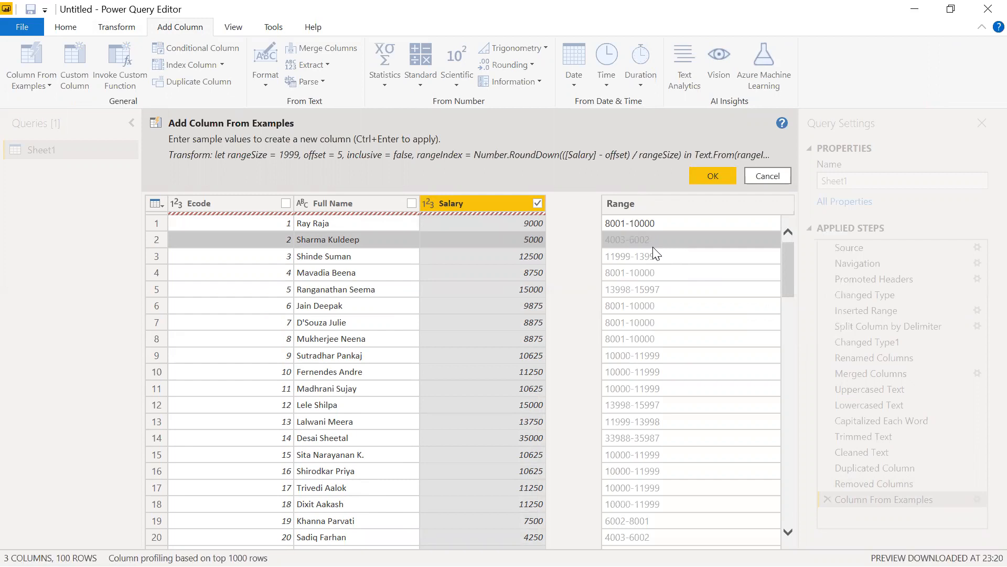
type("4001-")
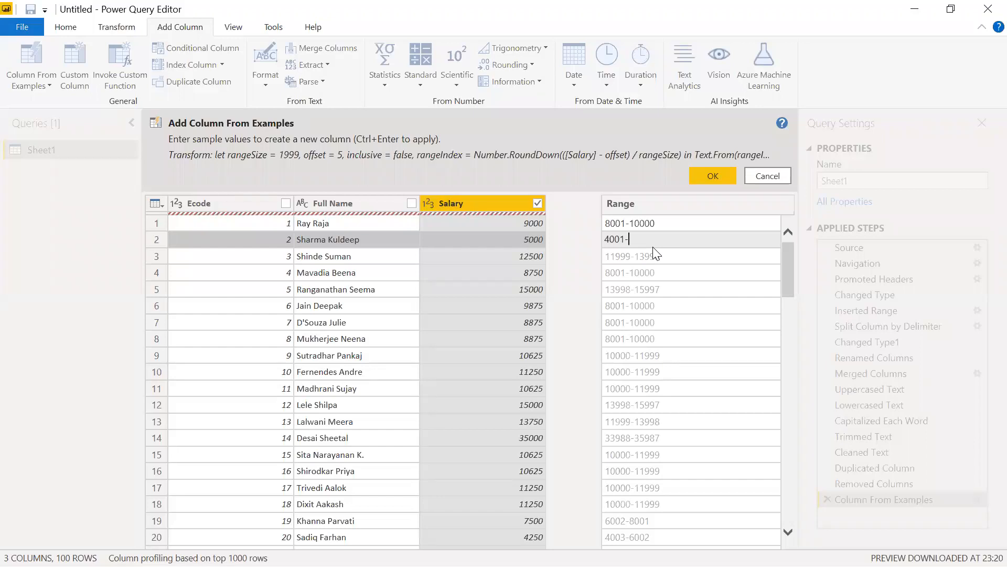
type("6000")
key("Return")
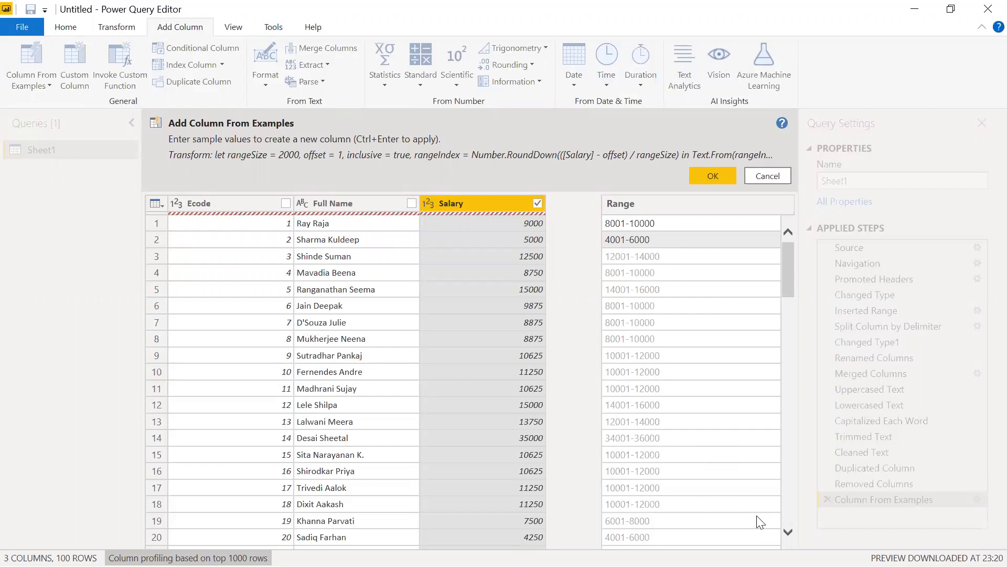
left_click(724, 179)
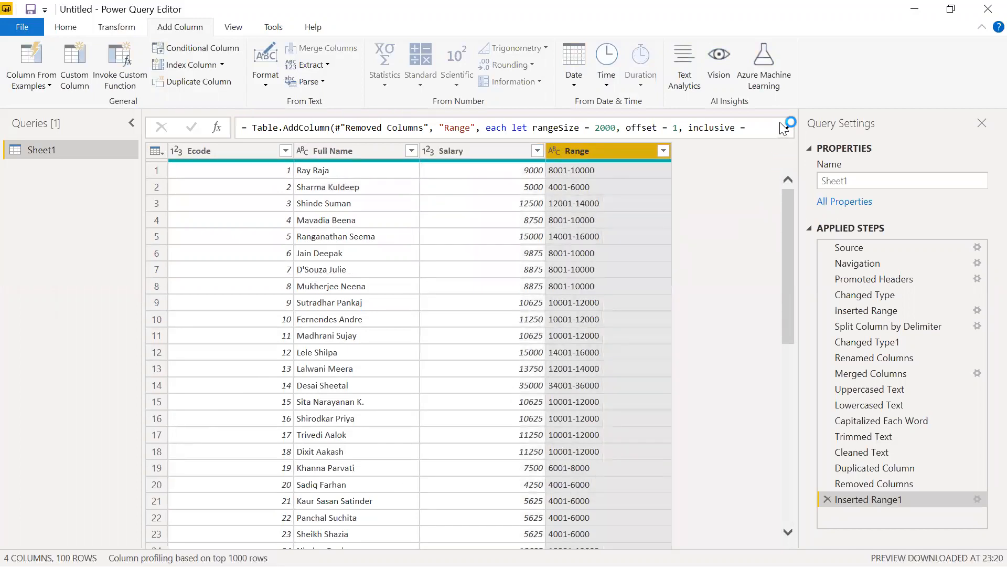
Expand the formula bar to examine the complete formula of the new Range column.
left_click(784, 128)
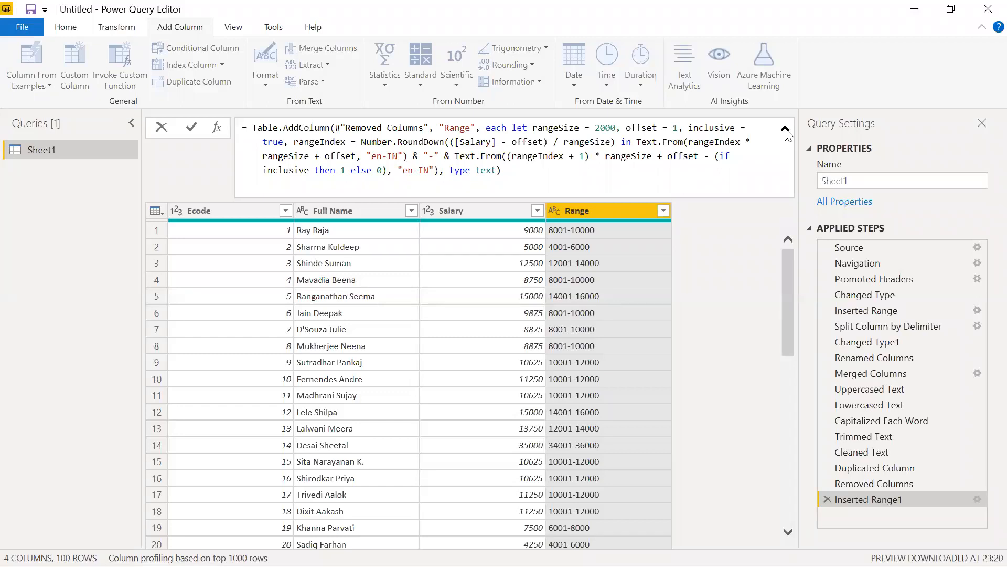
key("alt")
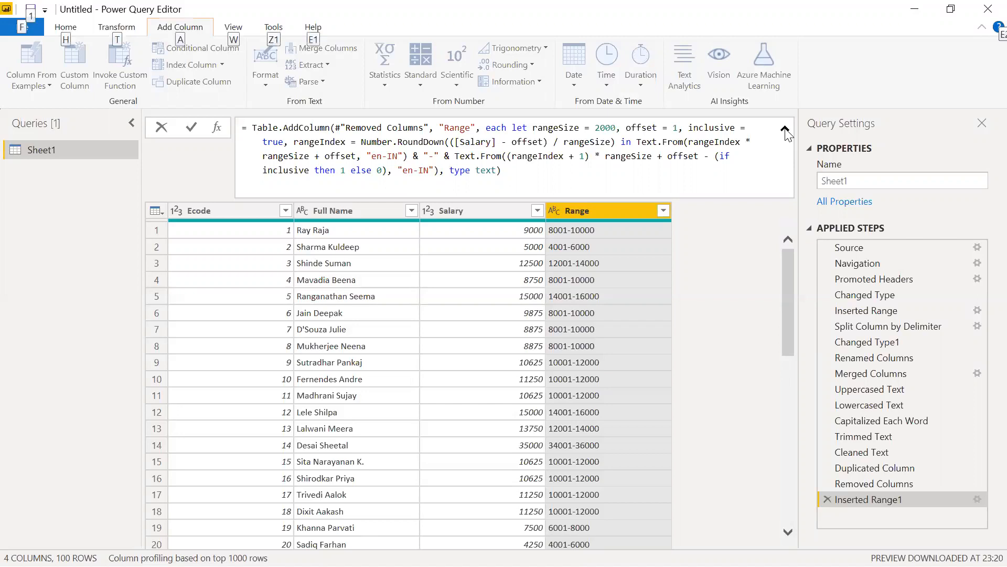
Switch to Excel, create a blank workbook and enlarge its sheet view to 170%.
key("super")
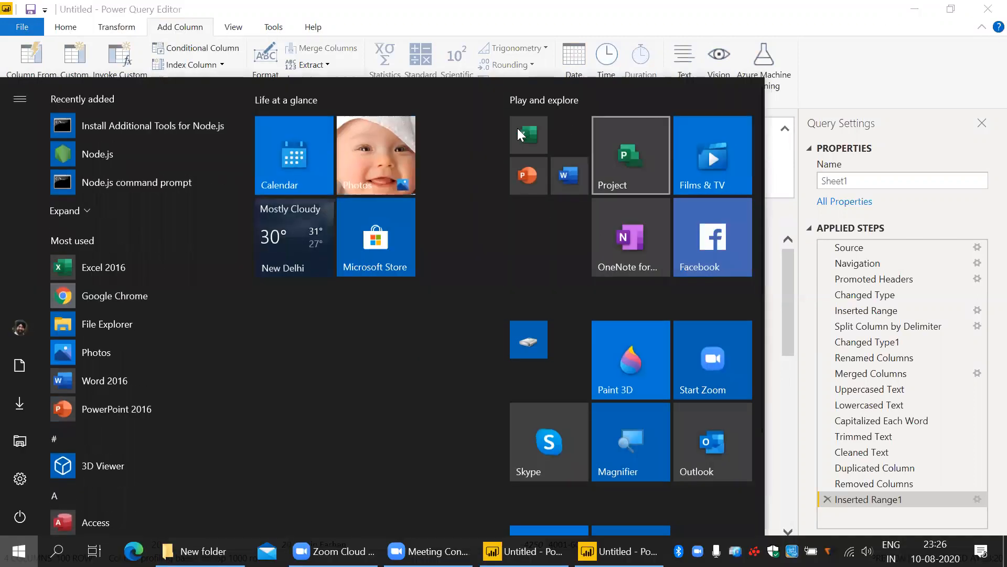
left_click(532, 138)
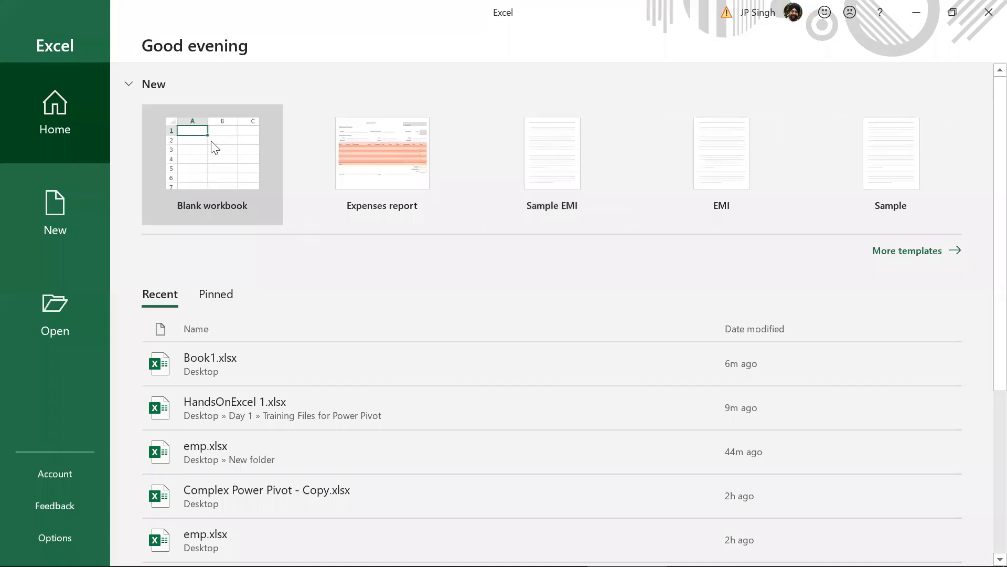
left_click(214, 147)
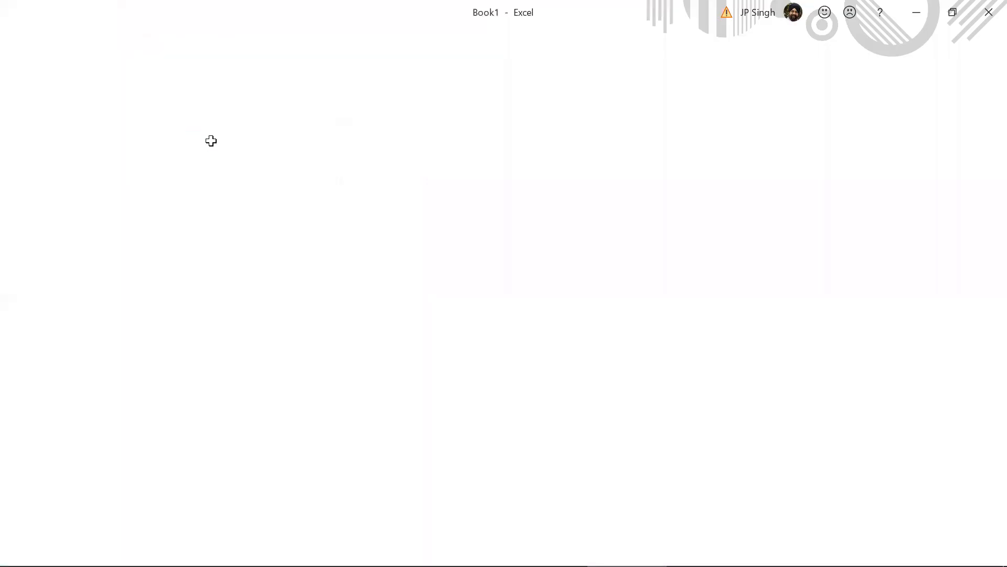
left_click(967, 558)
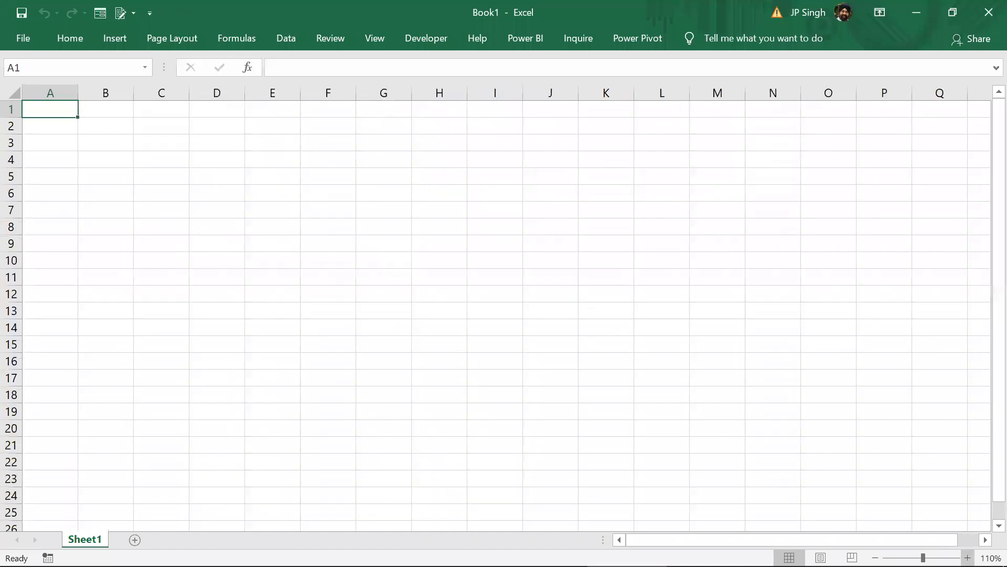
left_click(967, 558)
left_click(968, 557)
left_click(967, 557)
left_click(967, 557)
left_click(967, 557)
left_click(968, 557)
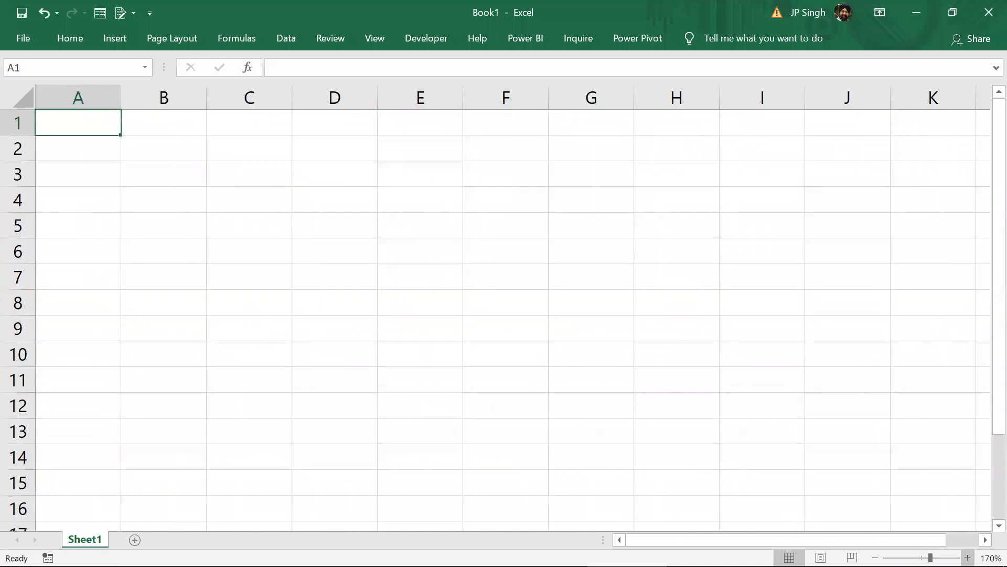
Enter the values 10, 20, 30 and 40 down cells C3 to C6.
left_click(266, 176)
type("10")
key("Return")
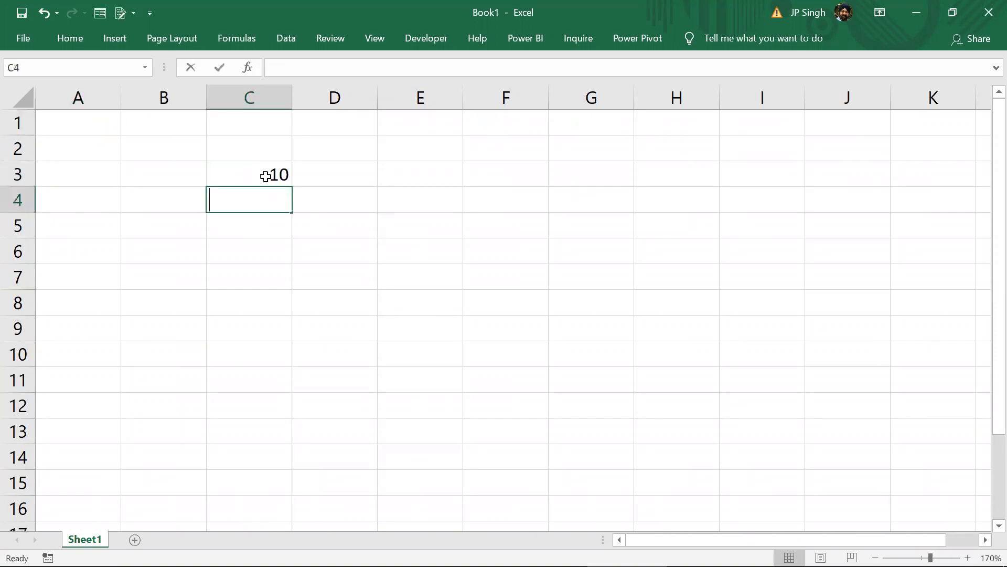
type("20")
key("Return")
type("30")
key("Return")
type("40")
key("Return")
Fill the number cells C3:C6 with yellow.
left_click_drag(265, 176, 261, 239)
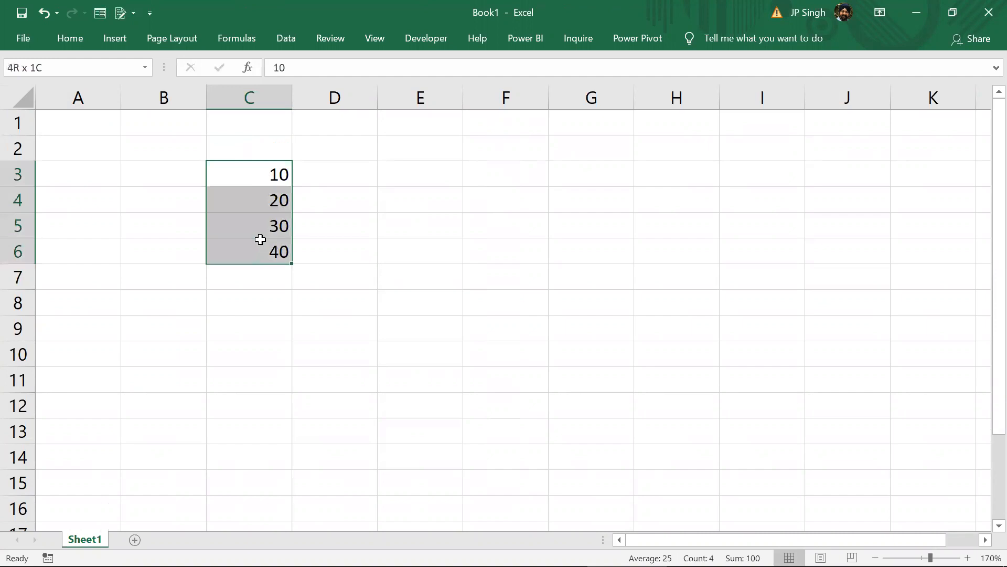
left_click(70, 40)
left_click(184, 92)
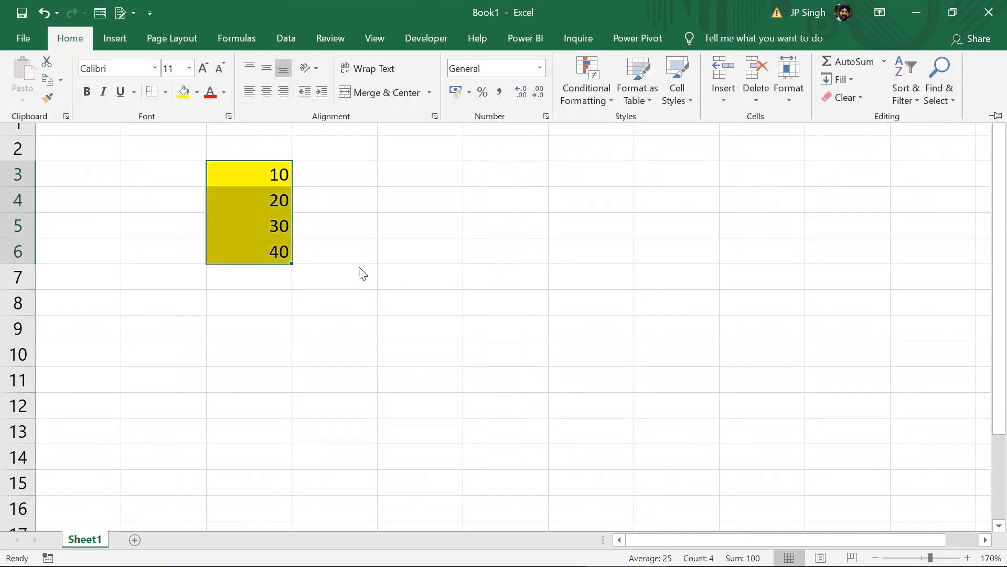
Repeat the yellow fill on the horizontal ranges E2:H2, E6:H6 and E10:H10.
left_click(399, 171)
left_click(431, 152)
left_click_drag(431, 152, 650, 142)
key("F4")
left_click_drag(436, 245, 683, 248)
key("F4")
left_click_drag(436, 357, 665, 342)
key("F4")
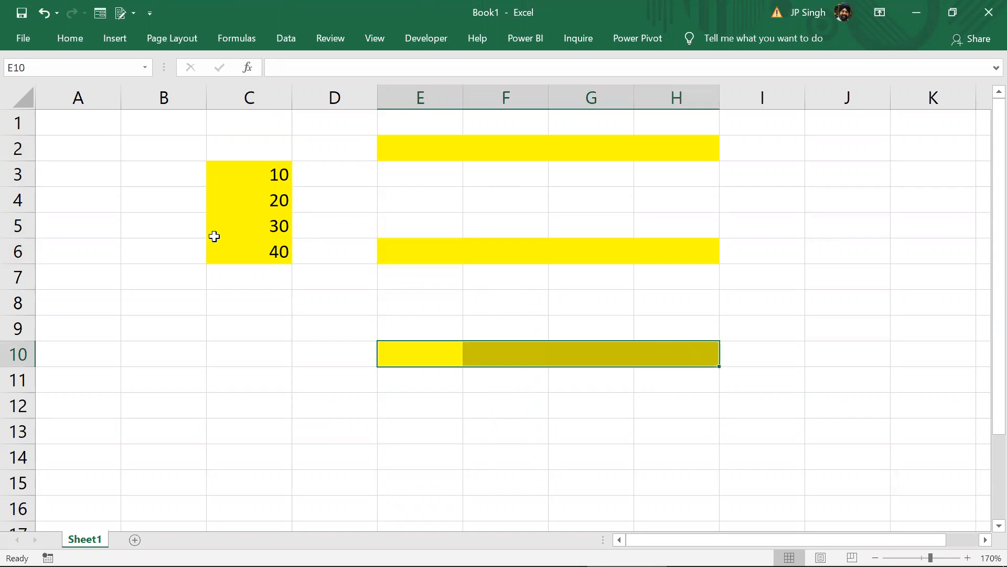
Link cell E2 to C3 and cell F2 to C4 with the formulas =C3 and =C4.
left_click_drag(411, 150, 676, 149)
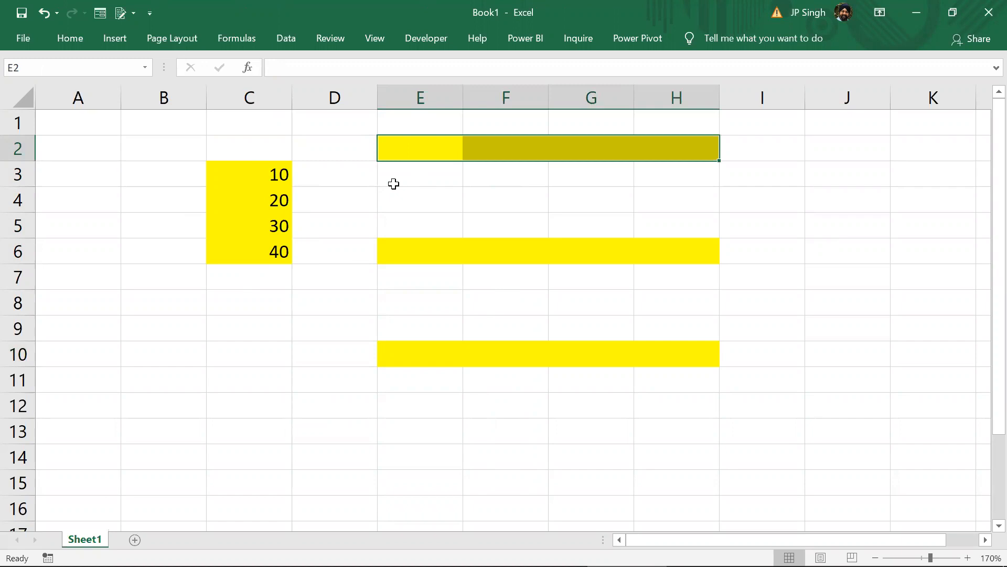
left_click(430, 153)
type("=")
left_click(255, 174)
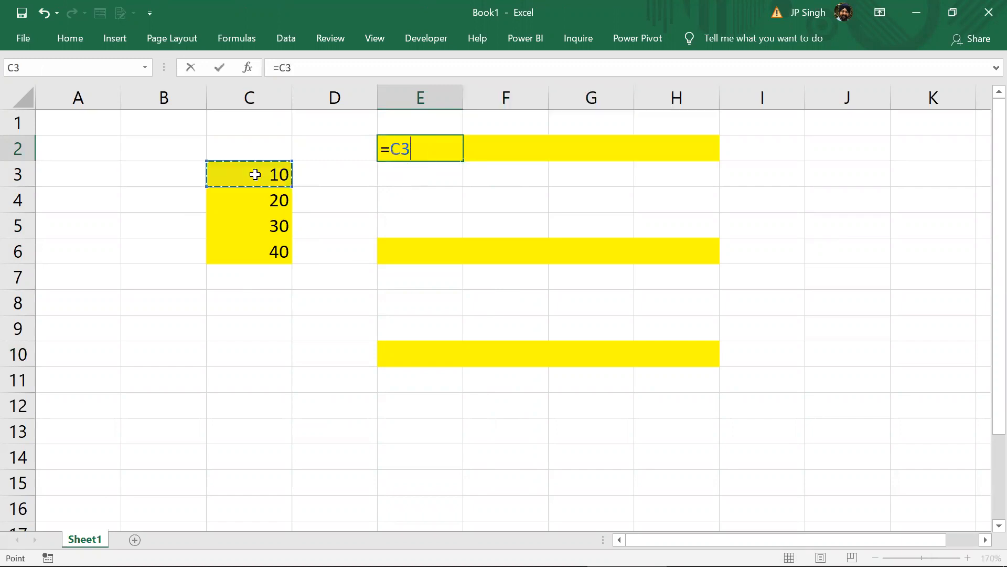
key("Return")
left_click(530, 146)
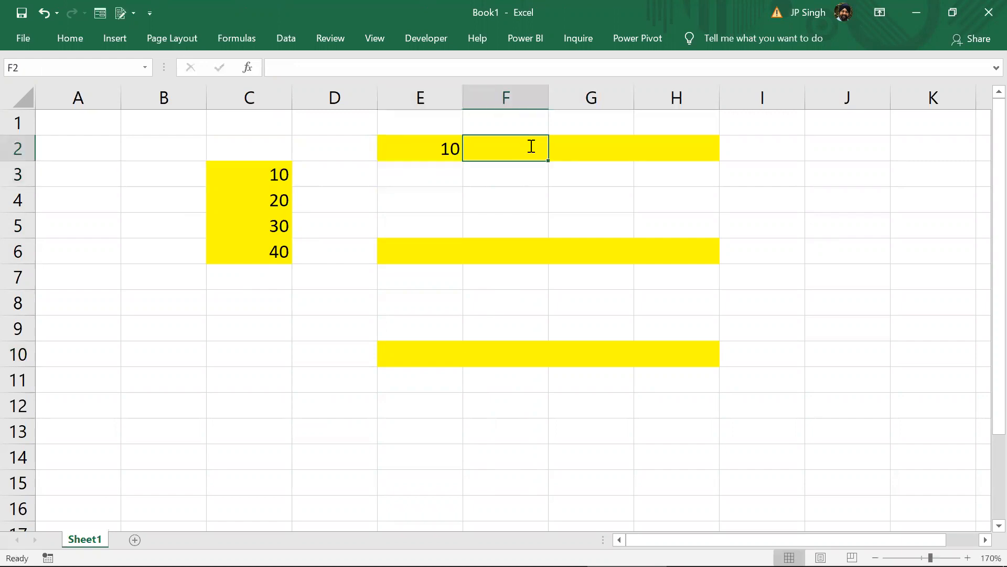
type("=")
left_click(285, 200)
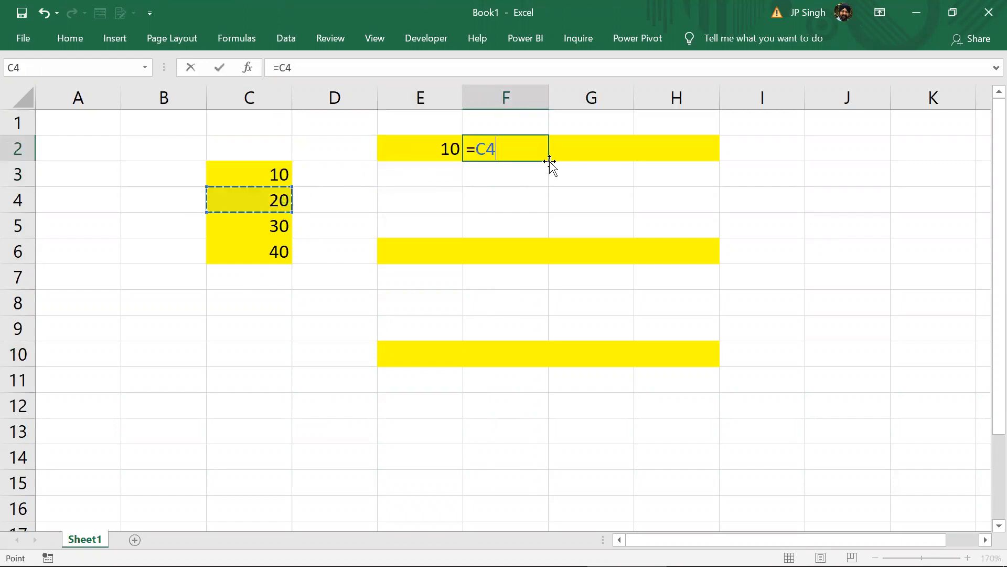
key("Return")
Link cell G2 to C5 and cell H2 to C6 with direct cell-reference formulas.
left_click(592, 145)
type("=")
left_click(292, 226)
key("Return")
left_click(673, 146)
type("=")
left_click(274, 251)
key("Return")
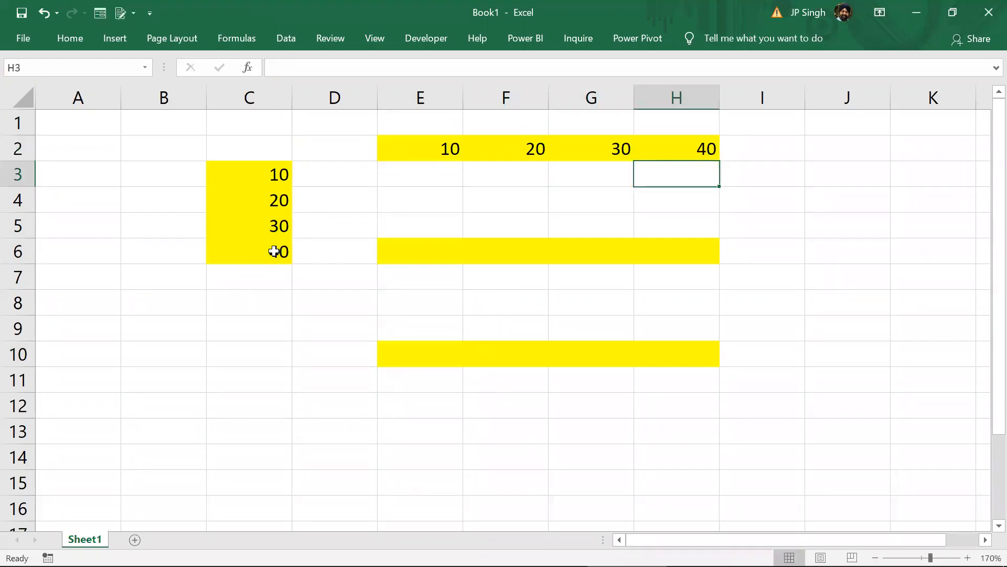
Enter =TRANSPOSE(C3:C6) as an array formula across E6:H6.
left_click_drag(403, 247, 703, 252)
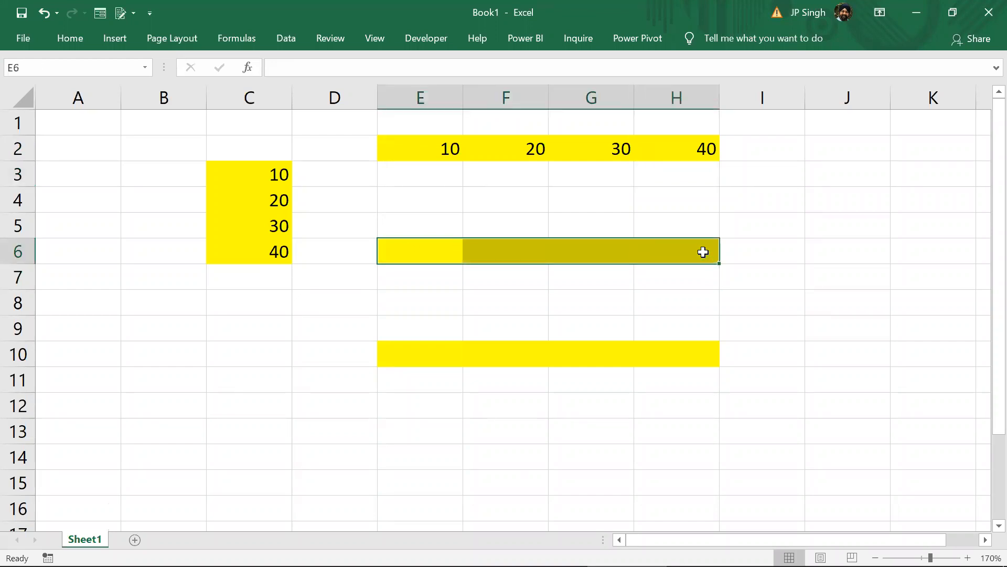
type("=TR")
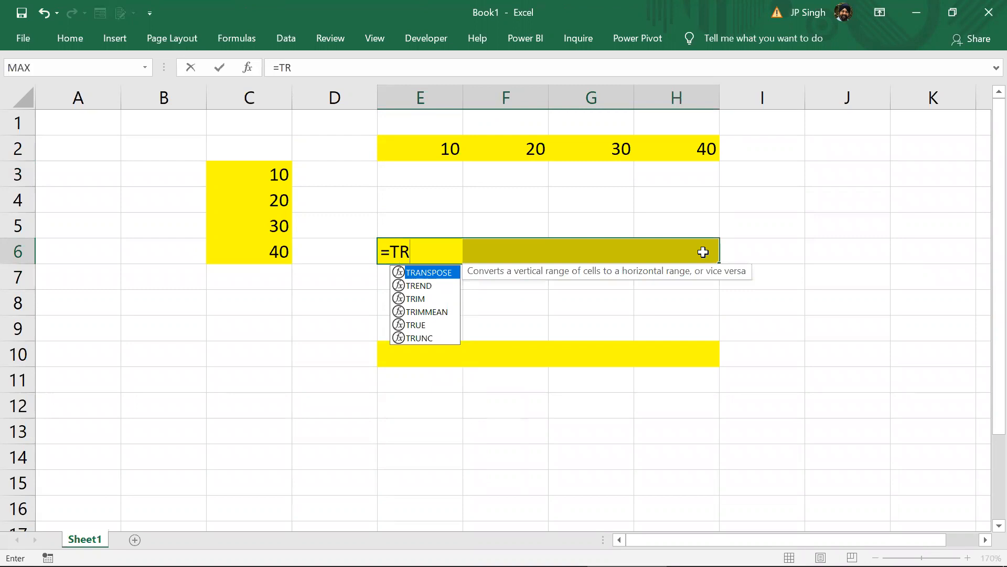
key("Tab")
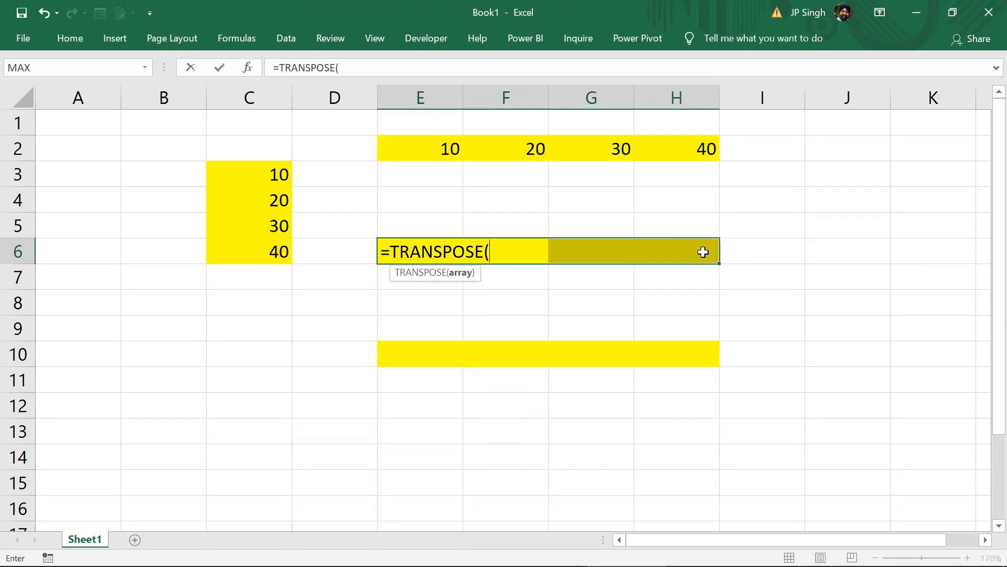
left_click_drag(263, 169, 265, 241)
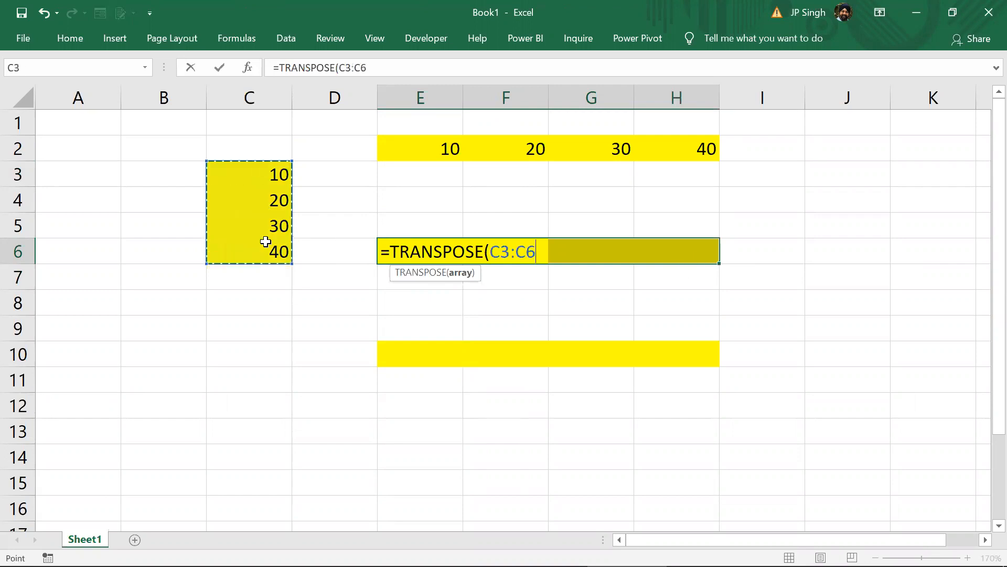
type(")")
key("ctrl+shift+Return")
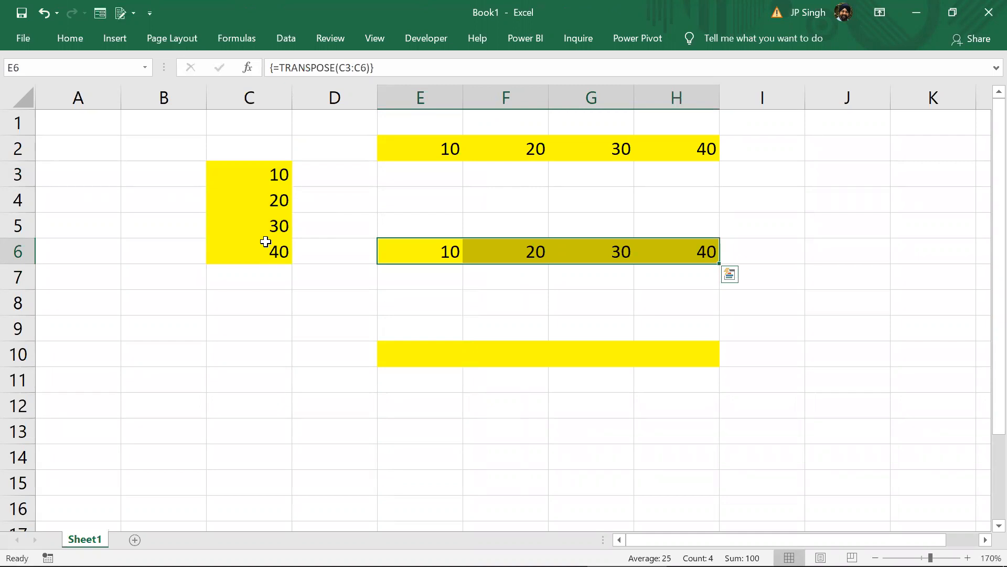
Copy C3:C6 and paste it transposed into row 10, starting at cell E10.
left_click_drag(258, 179, 260, 241)
key("ctrl+c")
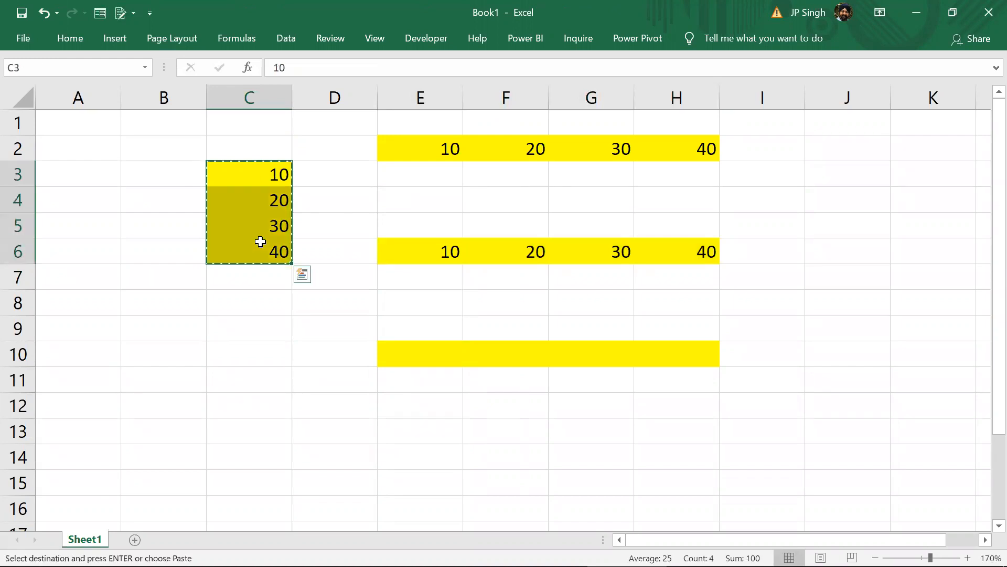
left_click(430, 352)
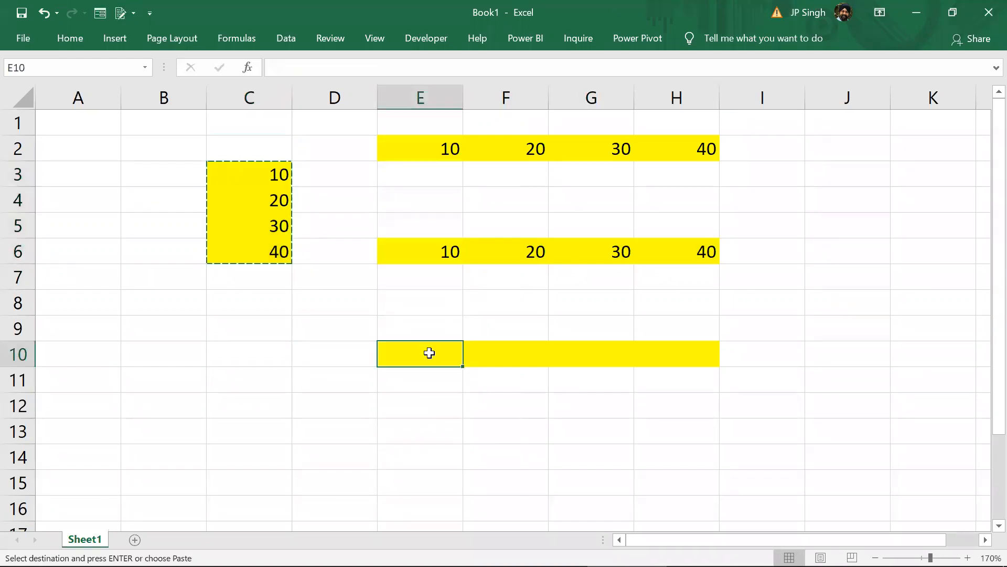
right_click(429, 353)
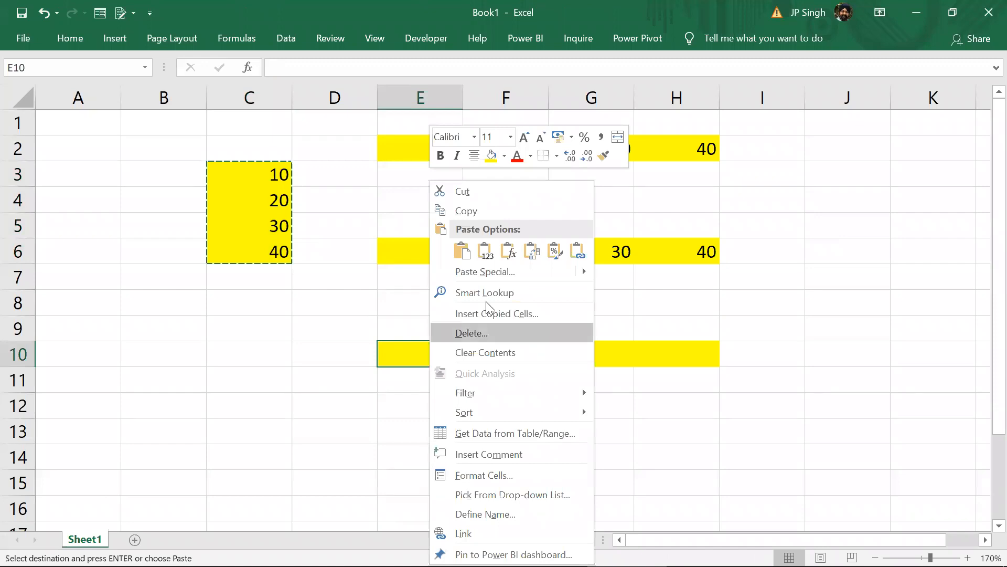
left_click(530, 255)
Widen column D to about twice its width and enter the label FORMULA in D2.
left_click_drag(376, 107, 464, 104)
left_click(393, 146)
type("FORMULA")
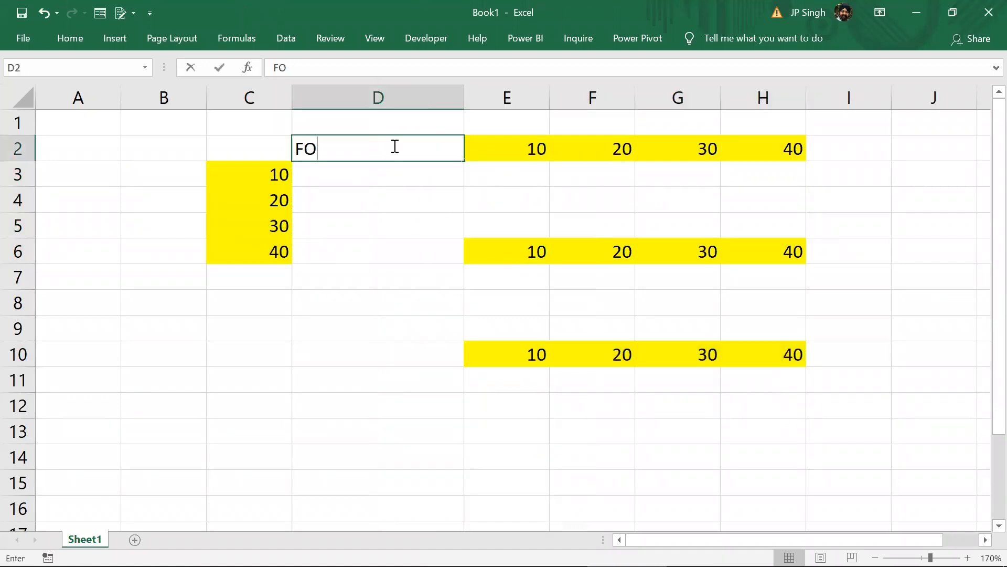
key("Return")
Enter the label FUNCTION in D6, beside the row filled with TRANSPOSE.
key("Down")
key("Down")
key("Down")
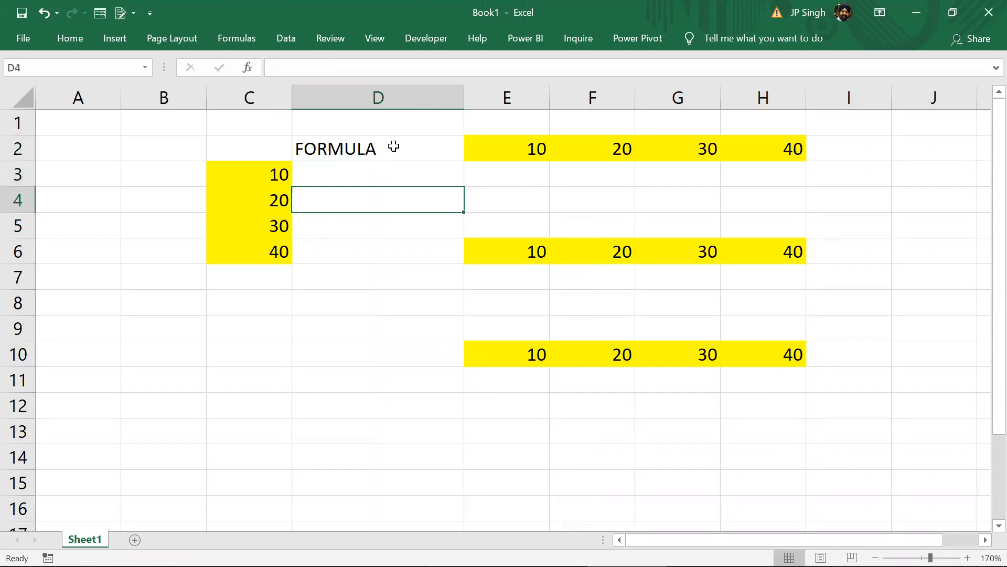
type("FUN")
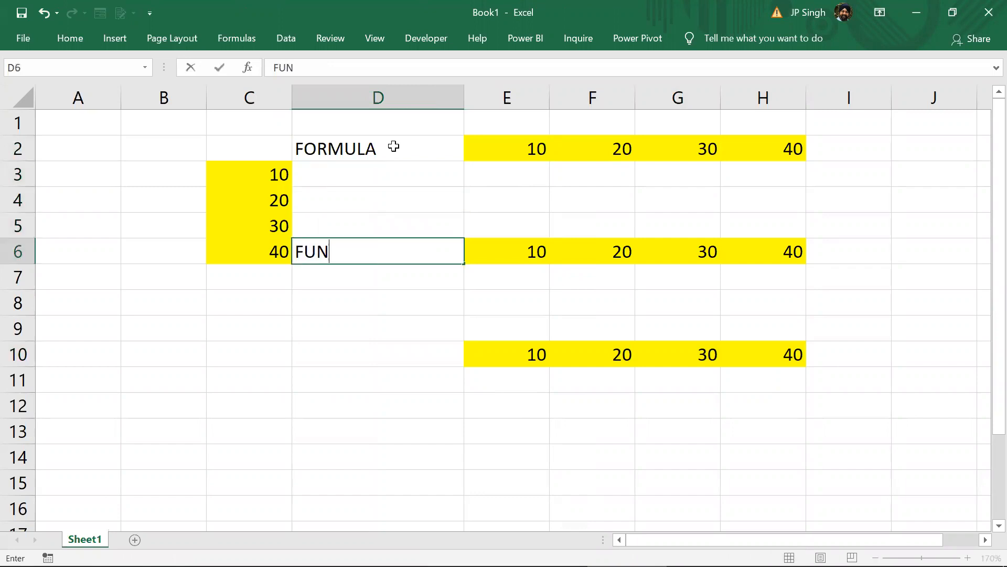
type("CTION")
key("Return")
Enter the label FEATURE in D10, beside the row pasted as transposed.
key("Down")
key("Down")
key("Down")
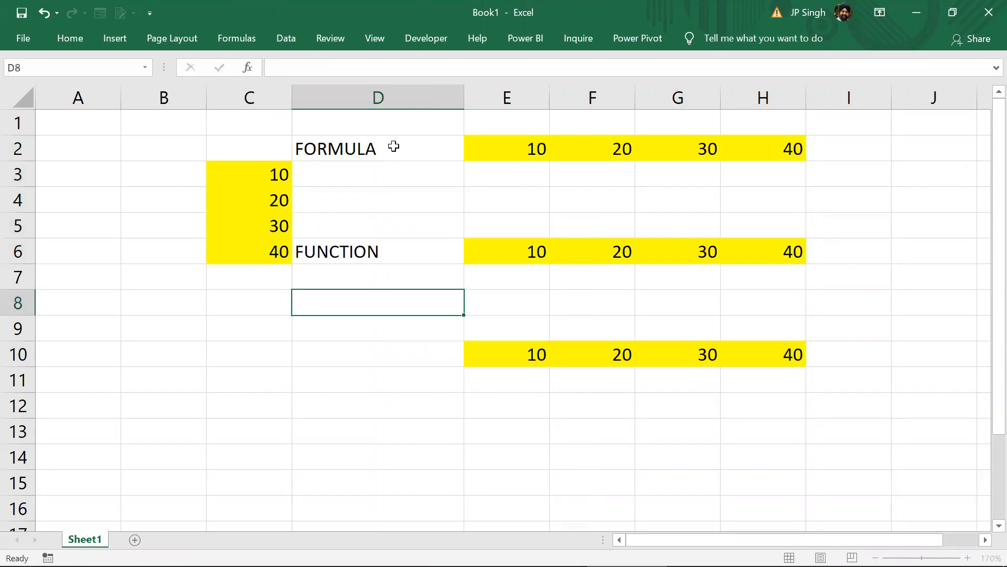
key("F2")
type("FEATURE")
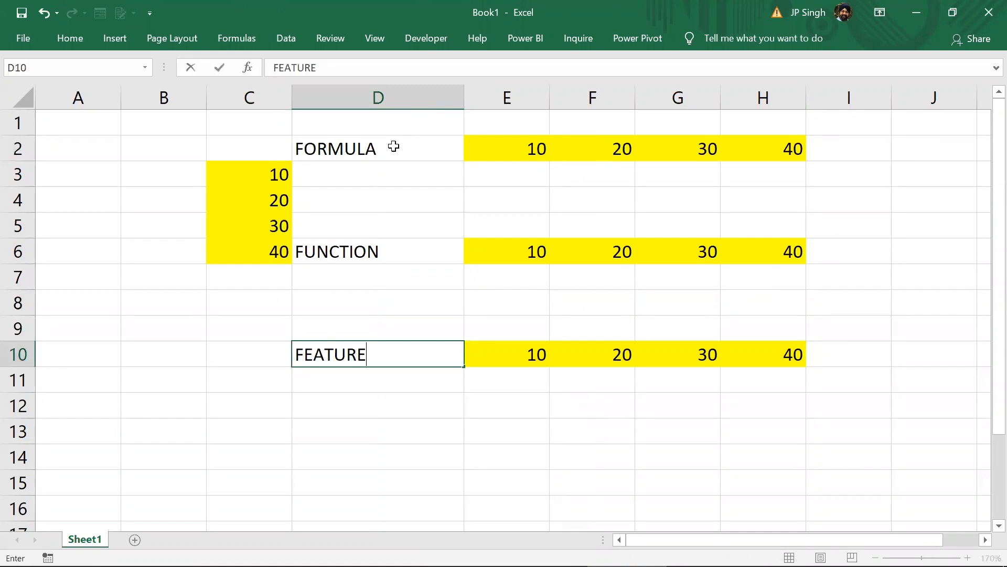
key("Return")
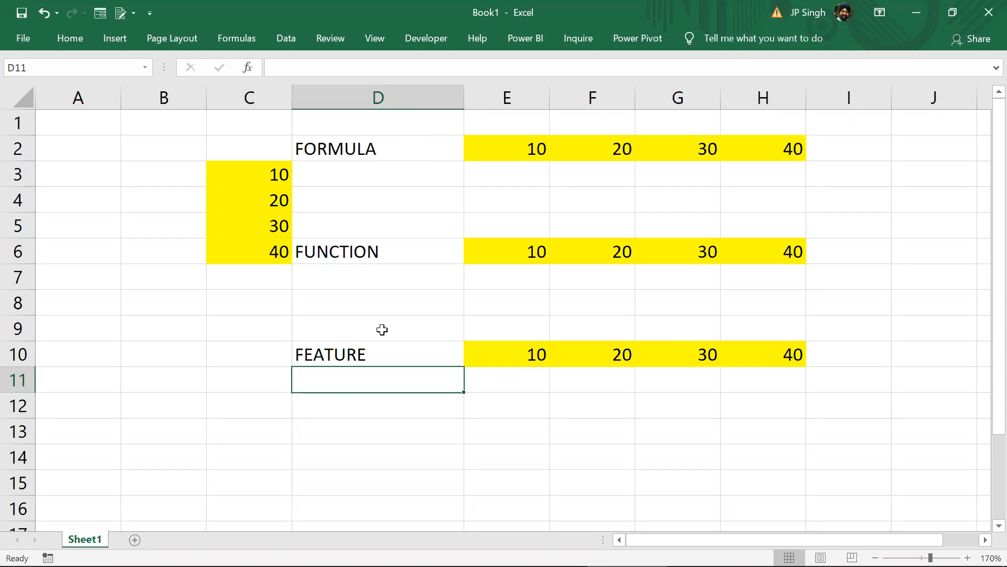
Compare the three transposing approaches by going through the FORMULA, FUNCTION and FEATURE labels in column D.
left_click(366, 350)
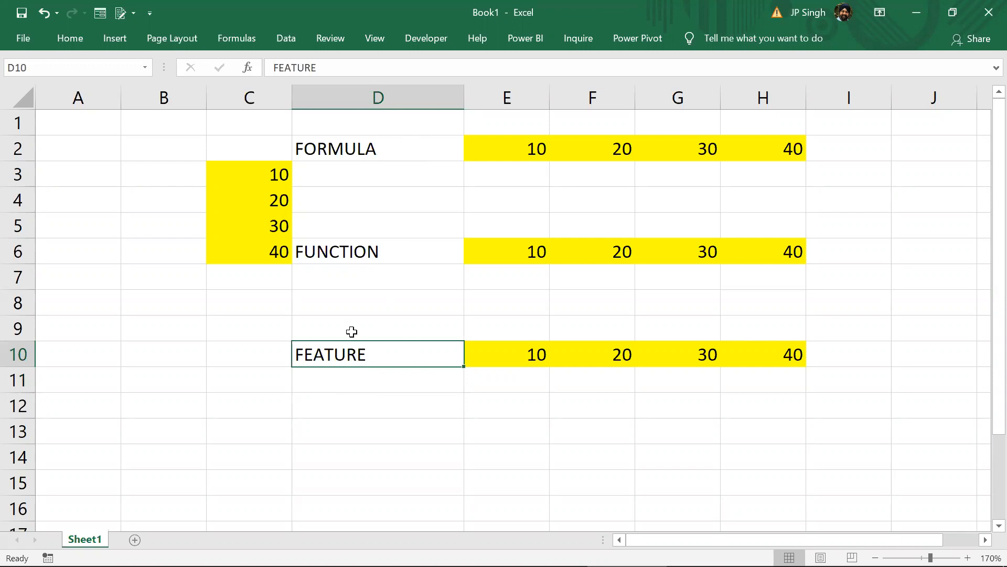
left_click(376, 254)
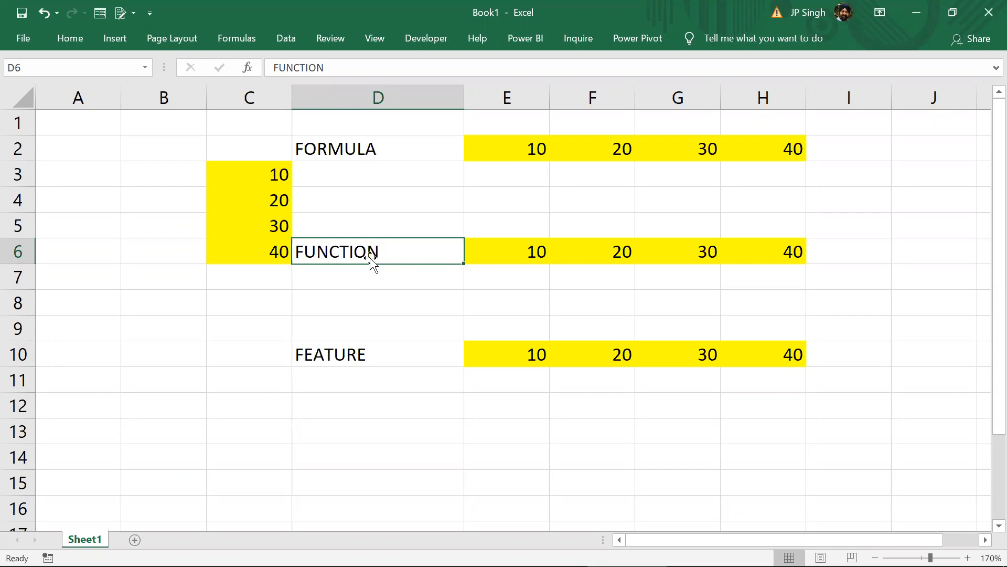
left_click(381, 142)
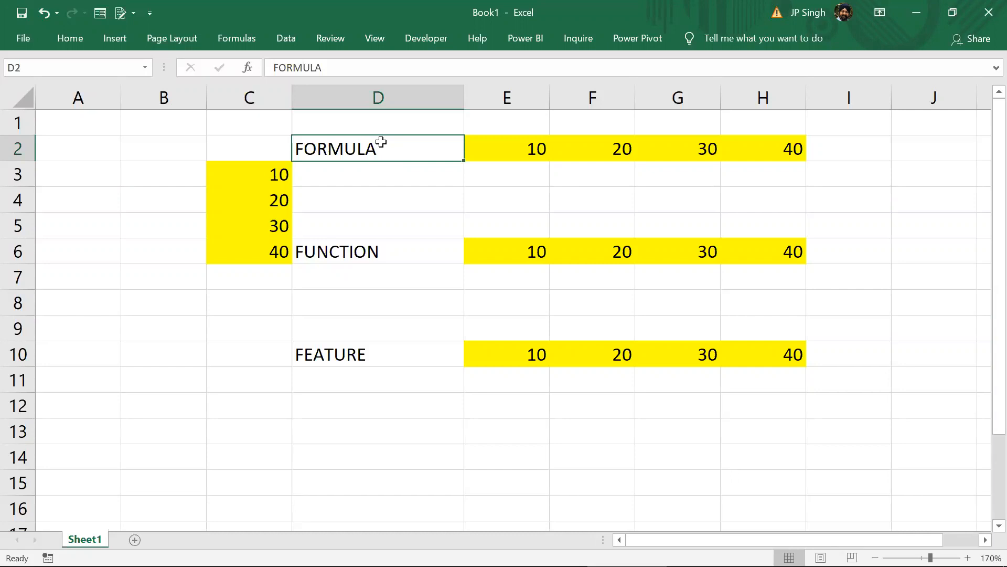
left_click_drag(376, 267, 362, 343)
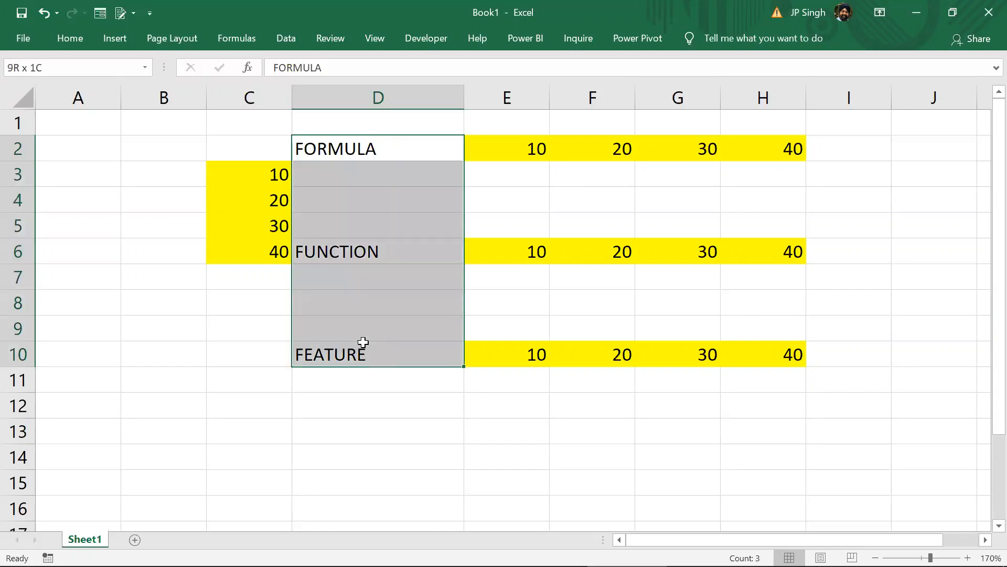
left_click(377, 147)
double_click(370, 250)
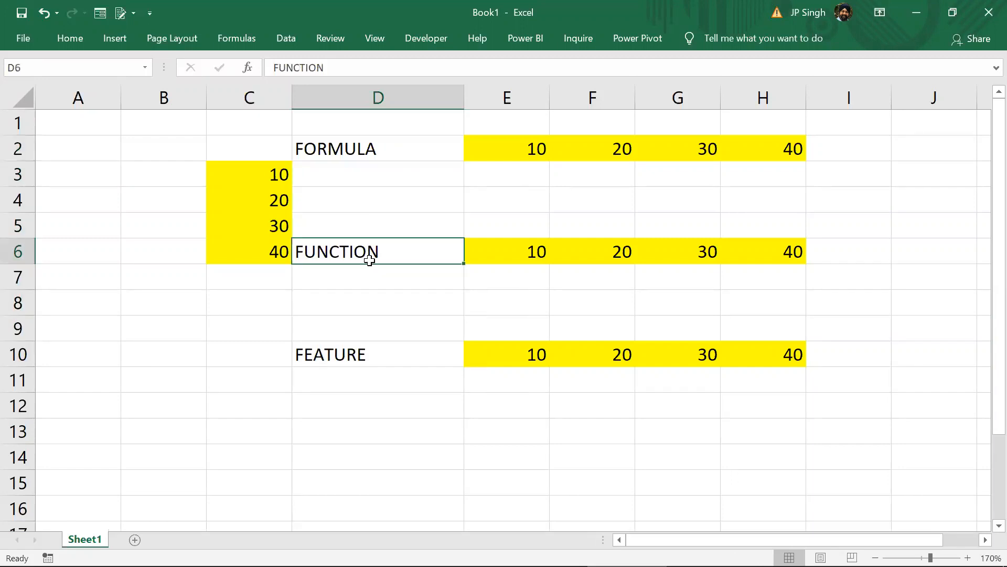
left_click(350, 355)
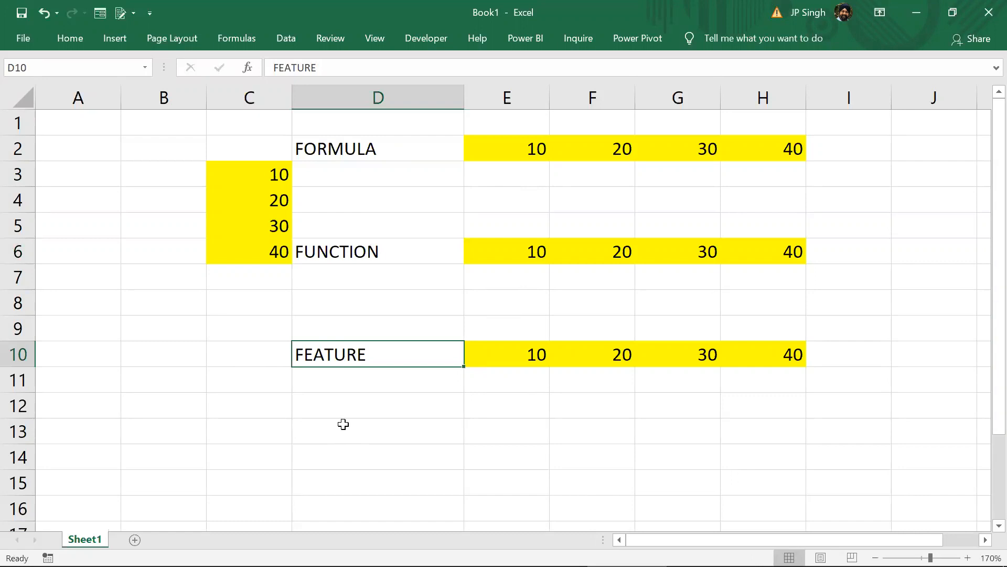
left_click(386, 151)
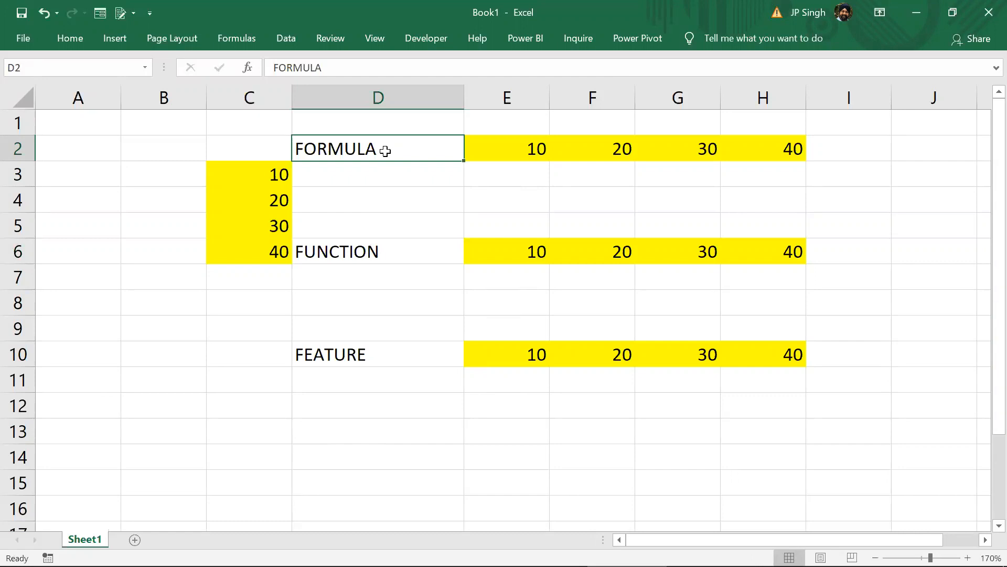
left_click(370, 256)
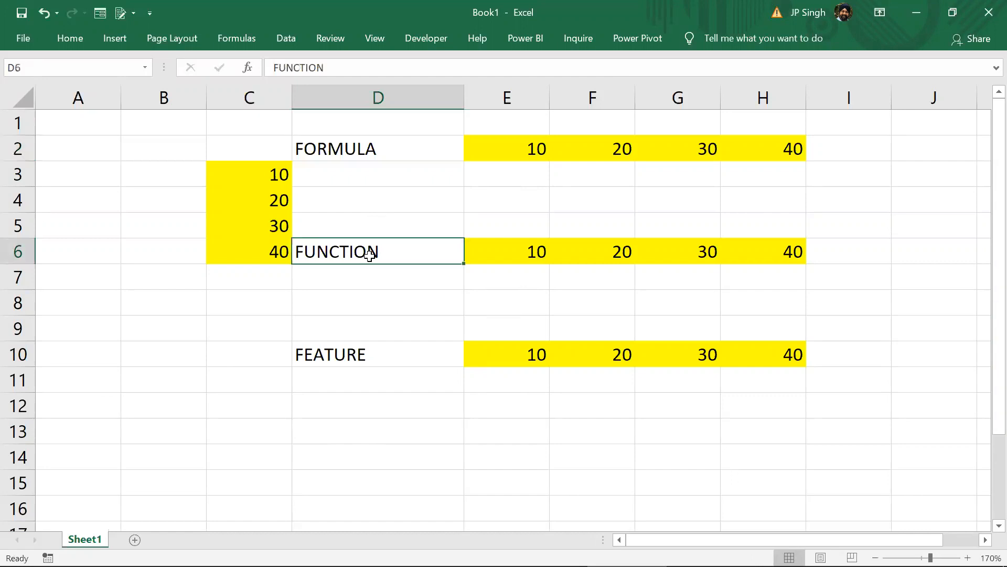
left_click(369, 354)
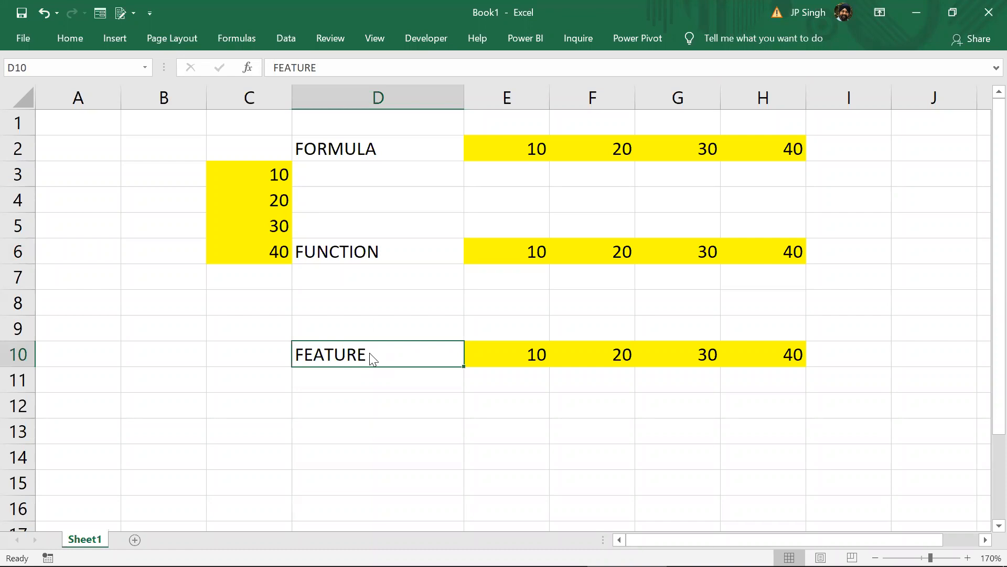
Switch to Power Query Editor and examine the complete Table.AddColumn formula of the Range column.
key("alt+Tab")
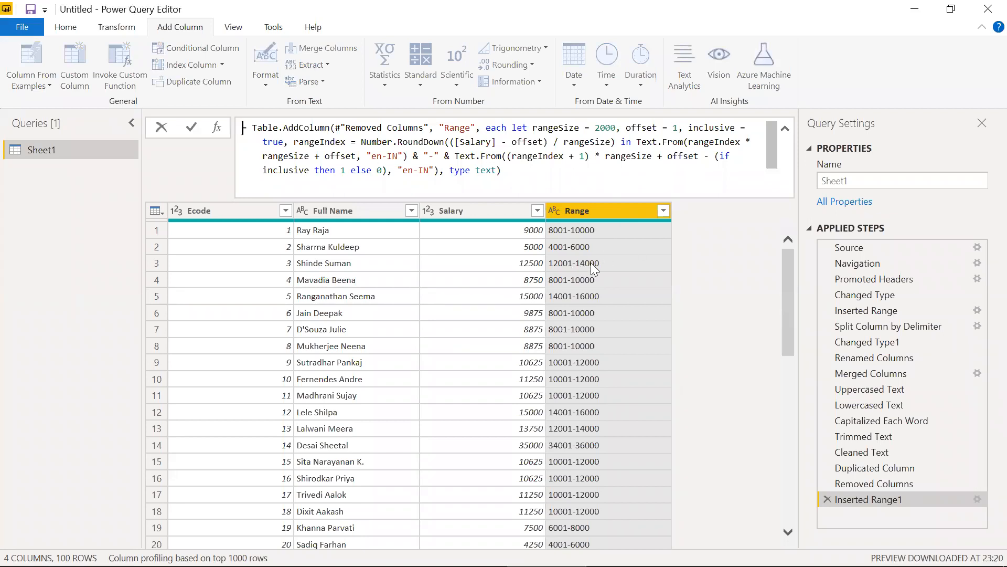
left_click_drag(501, 170, 234, 112)
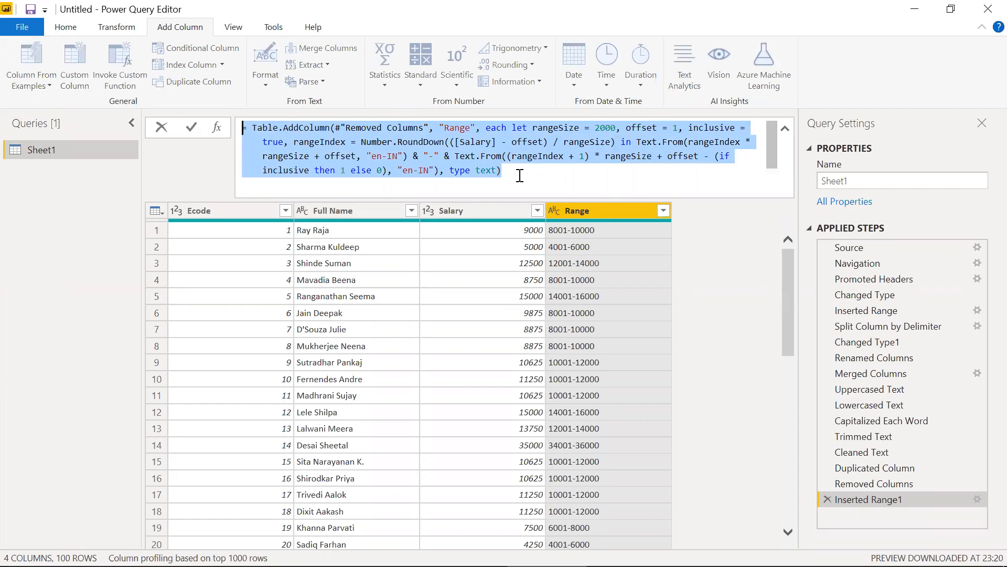
key("Escape")
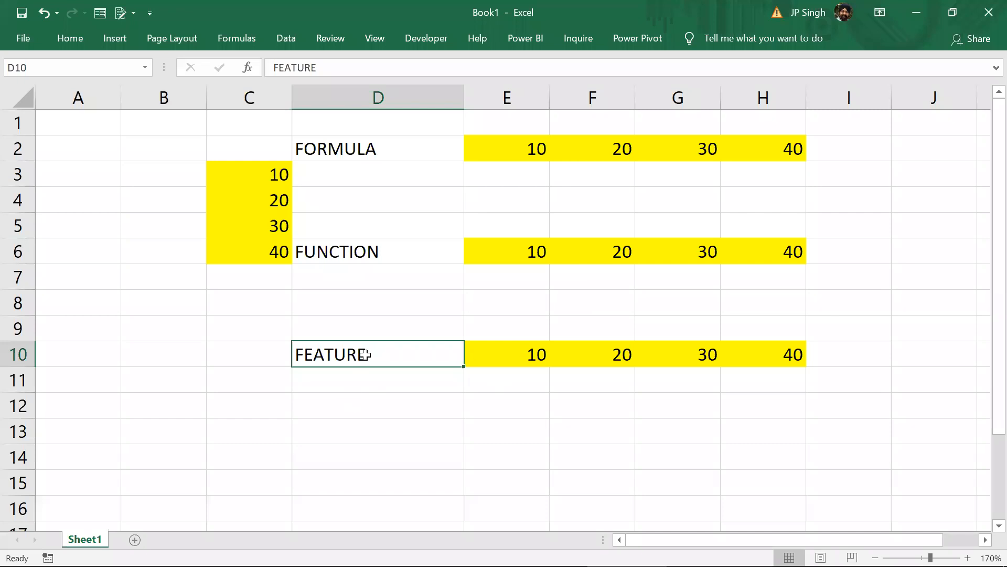
Enter the label 3F in D13, summarising the FORMULA, FUNCTION and FEATURE labels above it.
left_click_drag(355, 147, 375, 260)
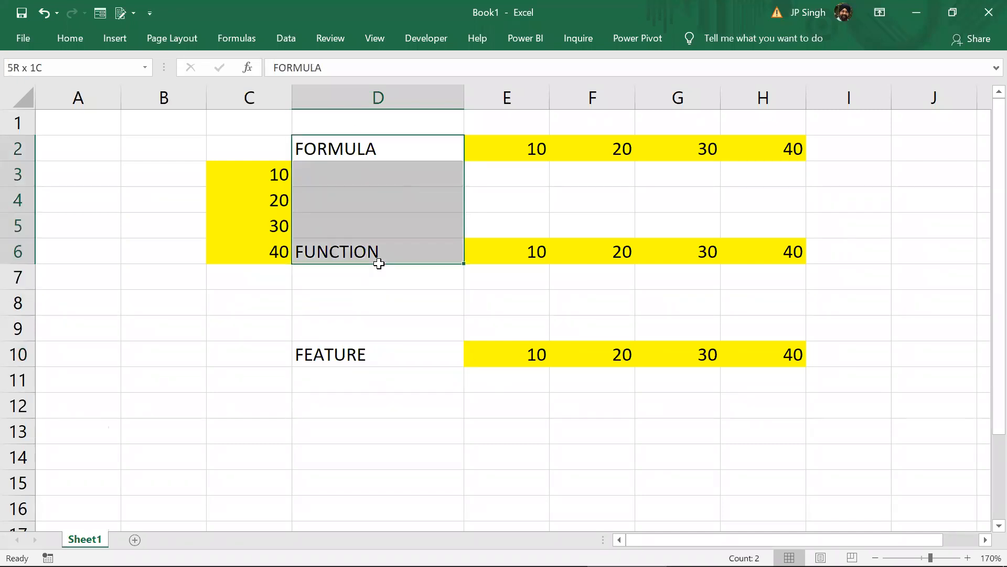
left_click(378, 358)
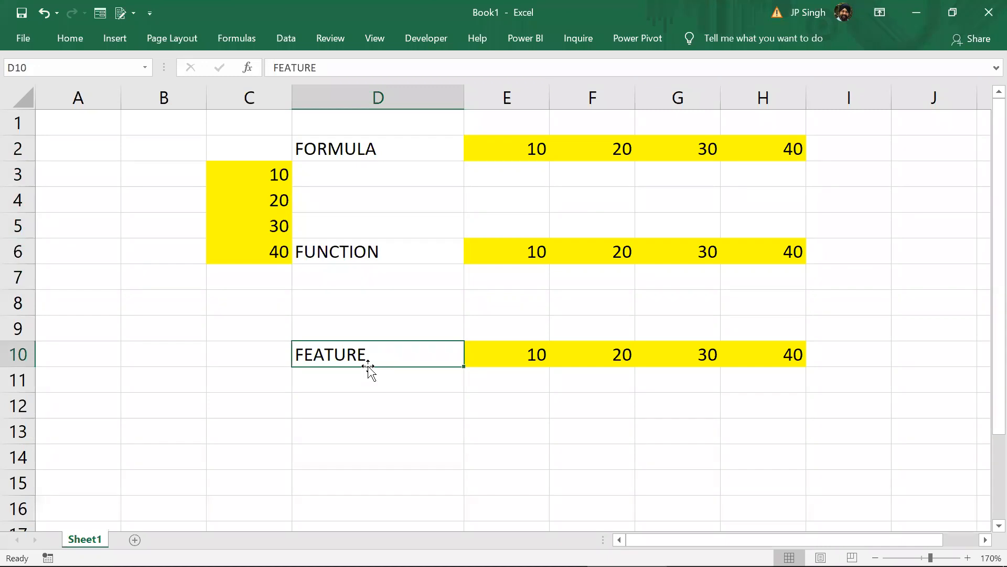
left_click(390, 428)
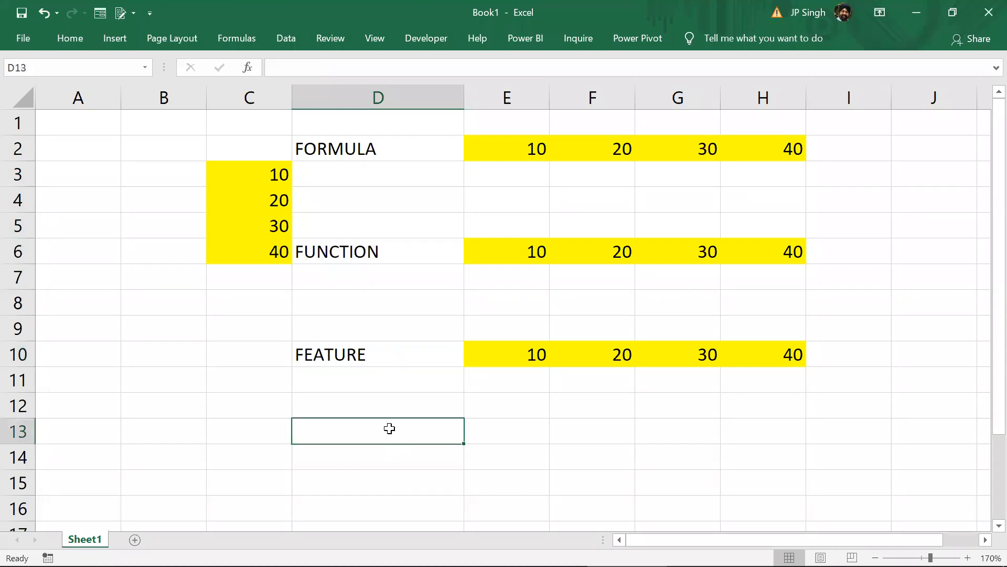
type("3F")
key("Return")
left_click(370, 429)
left_click(368, 349)
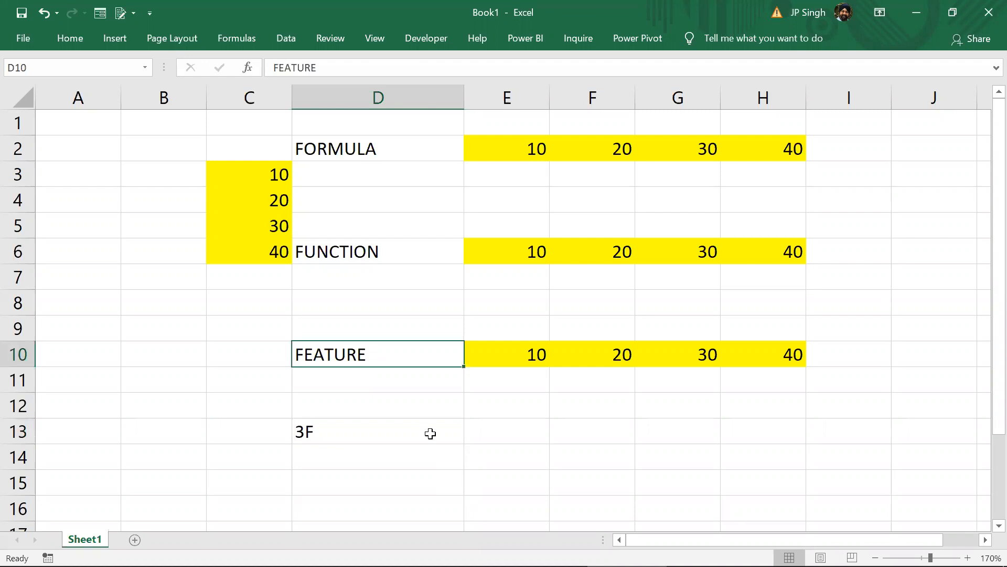
Switch to Power Query Editor and close it without applying the query changes.
key("alt+Tab")
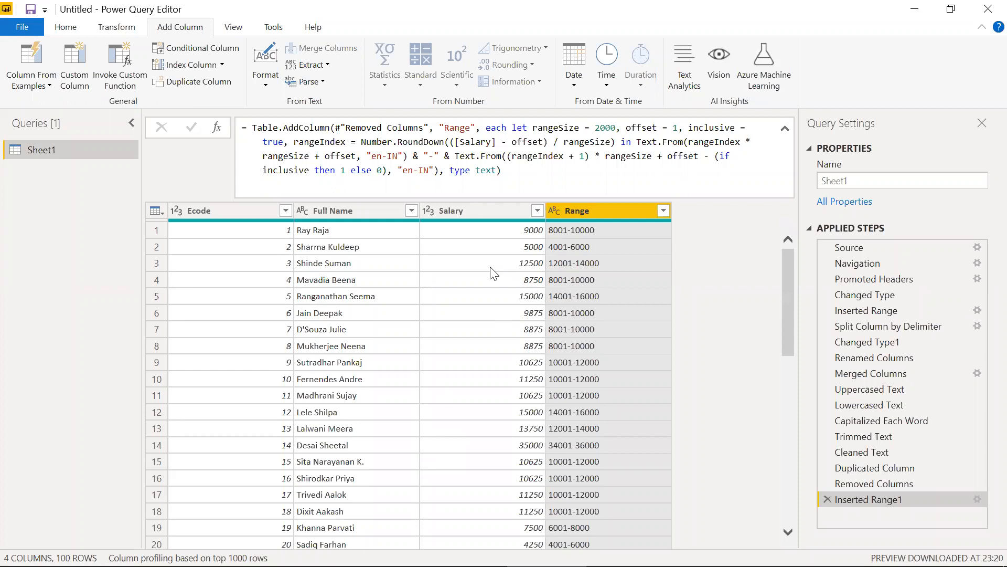
left_click(67, 27)
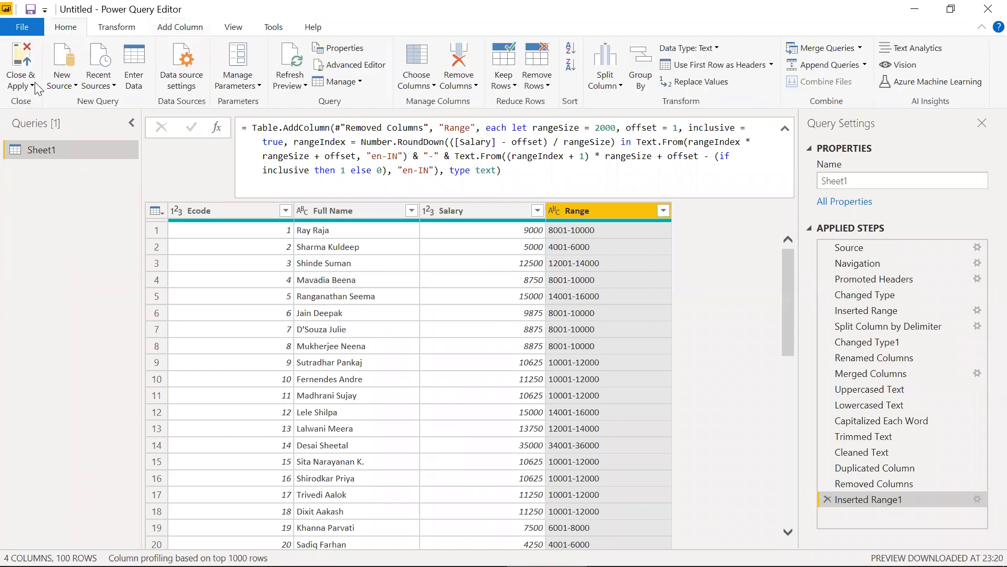
left_click(35, 87)
left_click(45, 138)
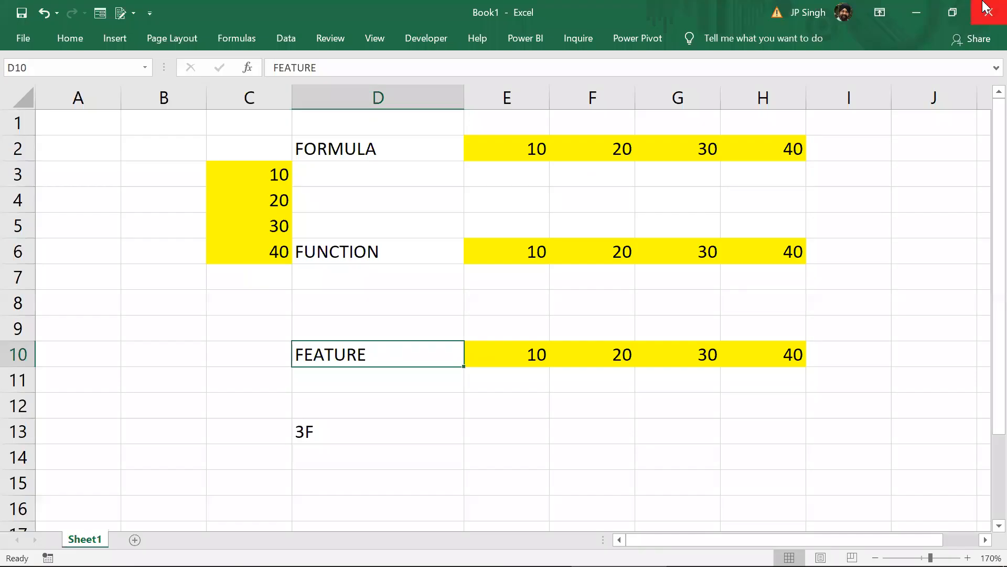
Close the Book1 workbook in Excel without saving and dismiss the pending-changes notice in Power BI Desktop.
left_click(989, 12)
left_click(596, 382)
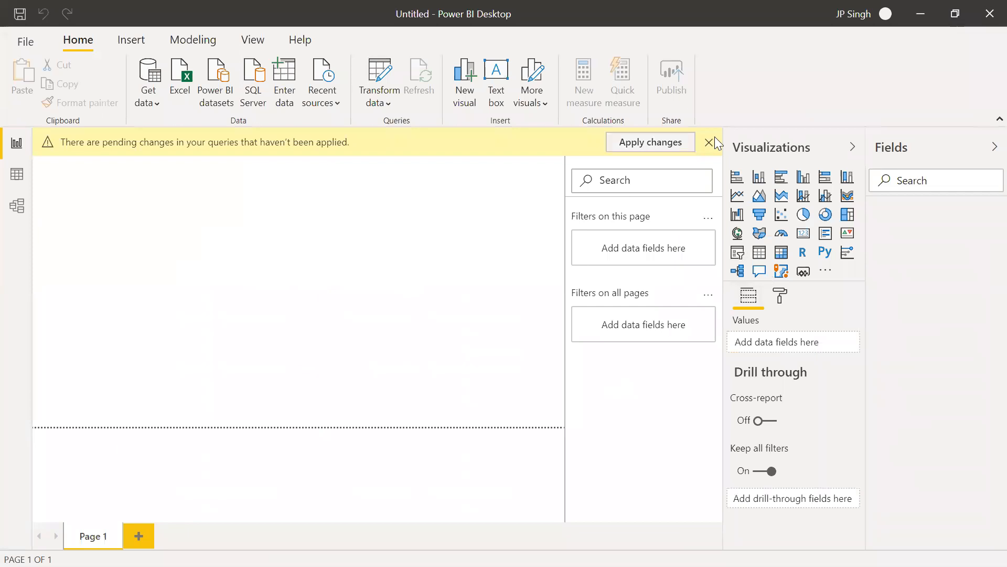
left_click(710, 142)
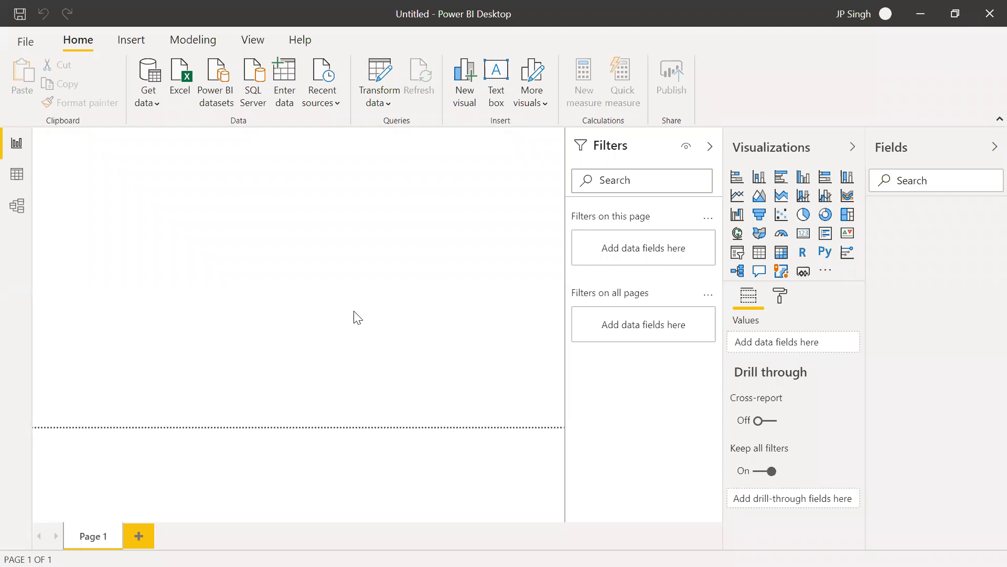
Import Sheet1 from the Excel file Book1.xlsx on the desktop and open it for transforming in Power Query Editor.
left_click(147, 104)
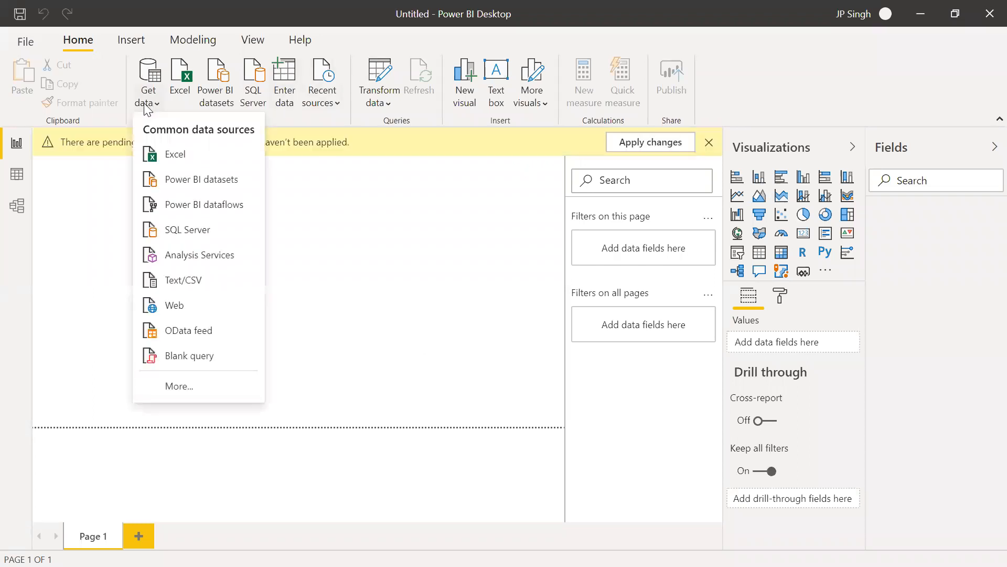
left_click(166, 157)
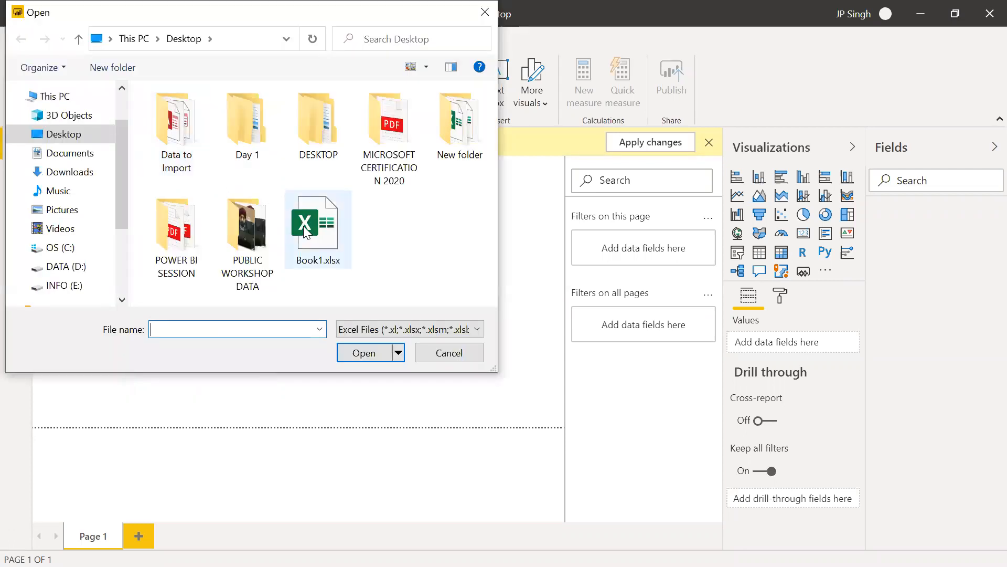
double_click(311, 226)
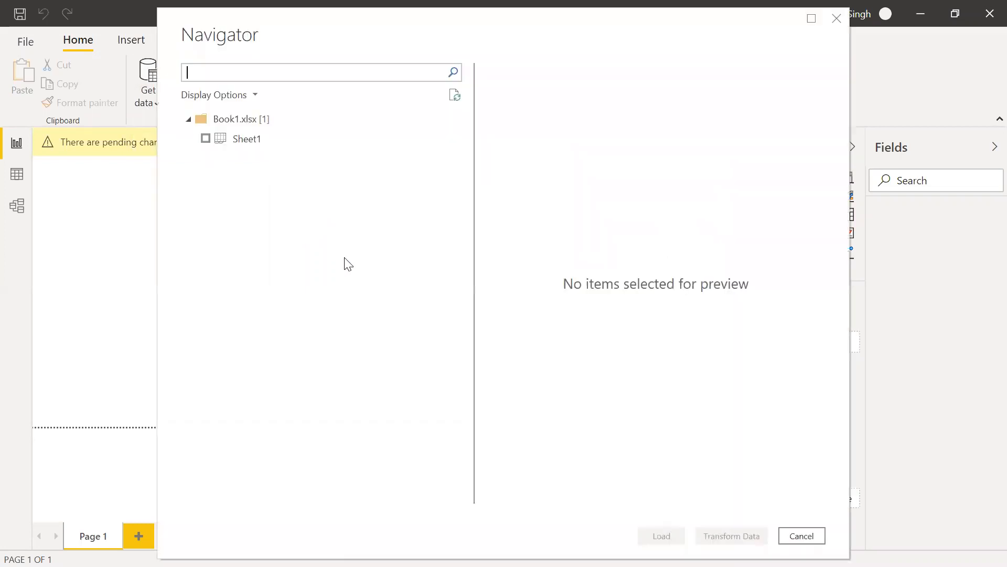
left_click(205, 138)
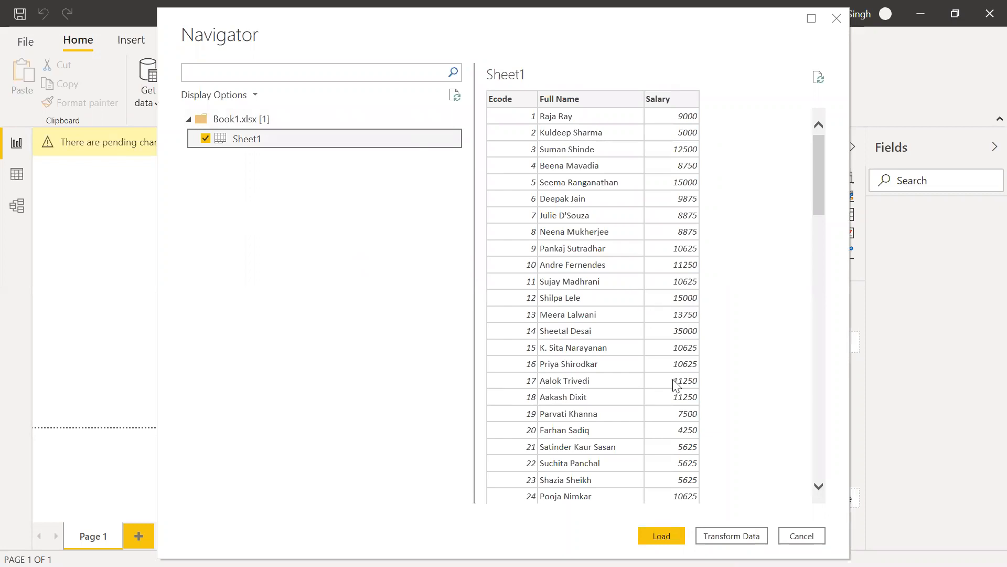
left_click(734, 536)
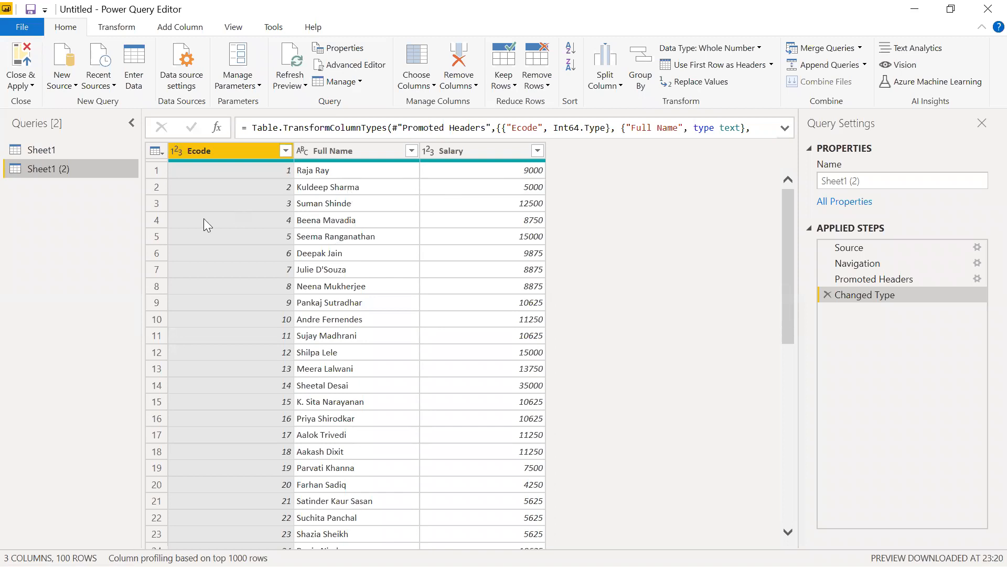
Start a column from examples based on the selected Salary column and enter 5001-1000 as the first row's sample.
left_click(180, 27)
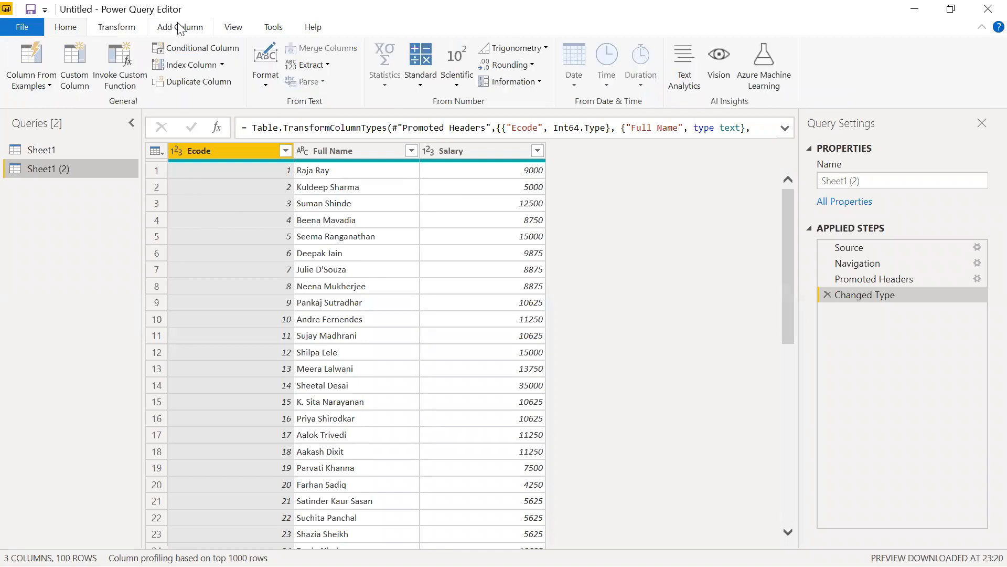
left_click(528, 173)
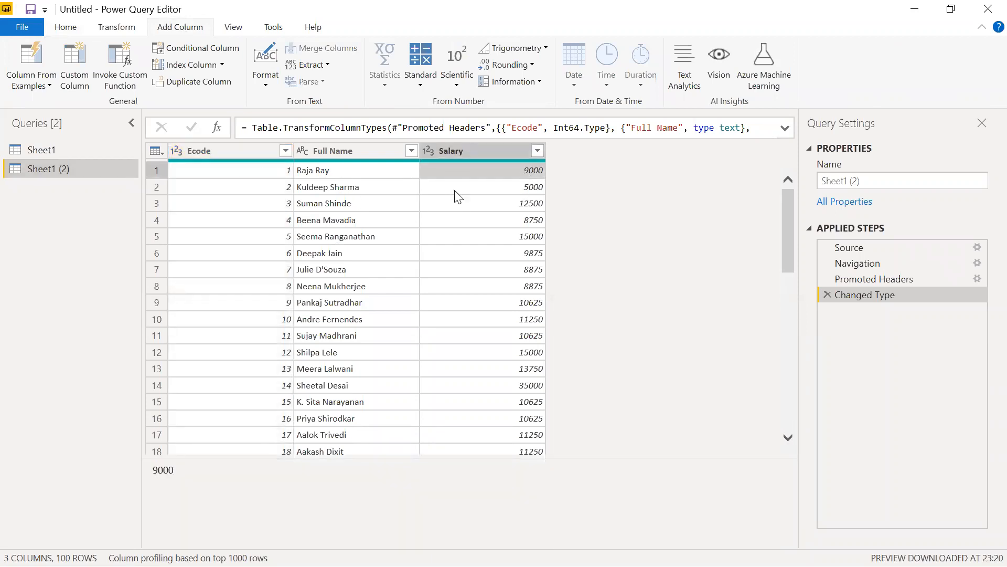
left_click(479, 151)
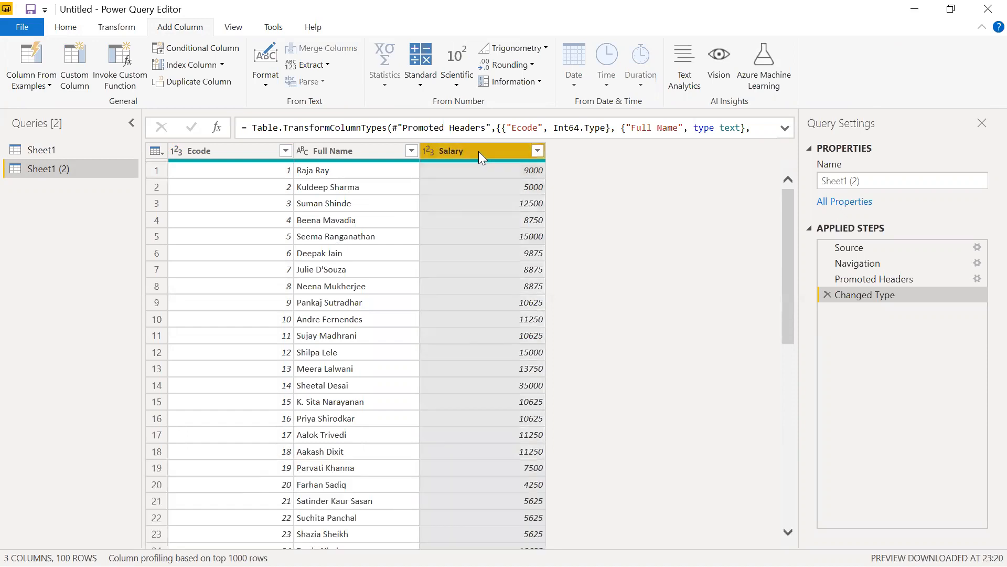
left_click(50, 87)
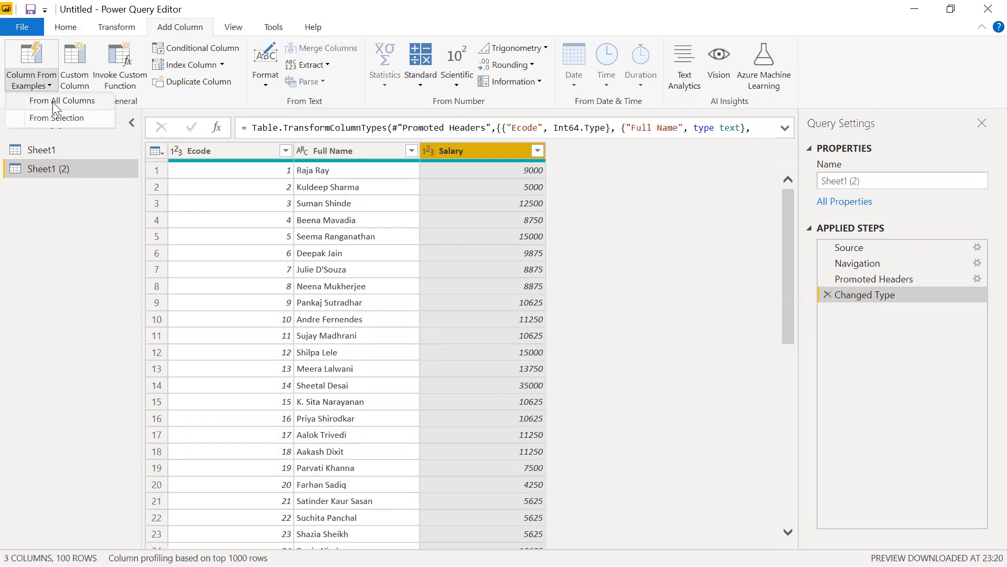
left_click(51, 119)
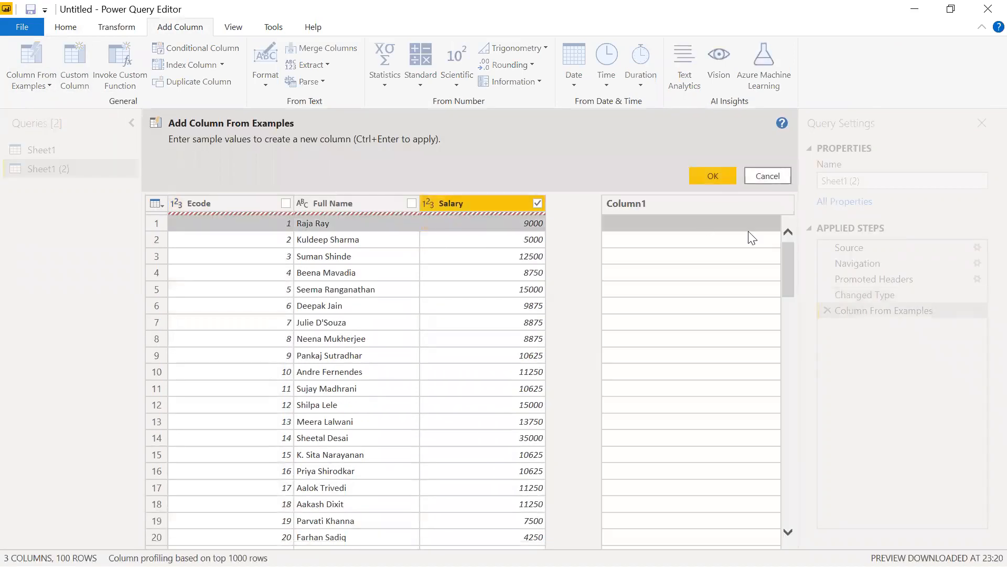
left_click(695, 227)
type("50")
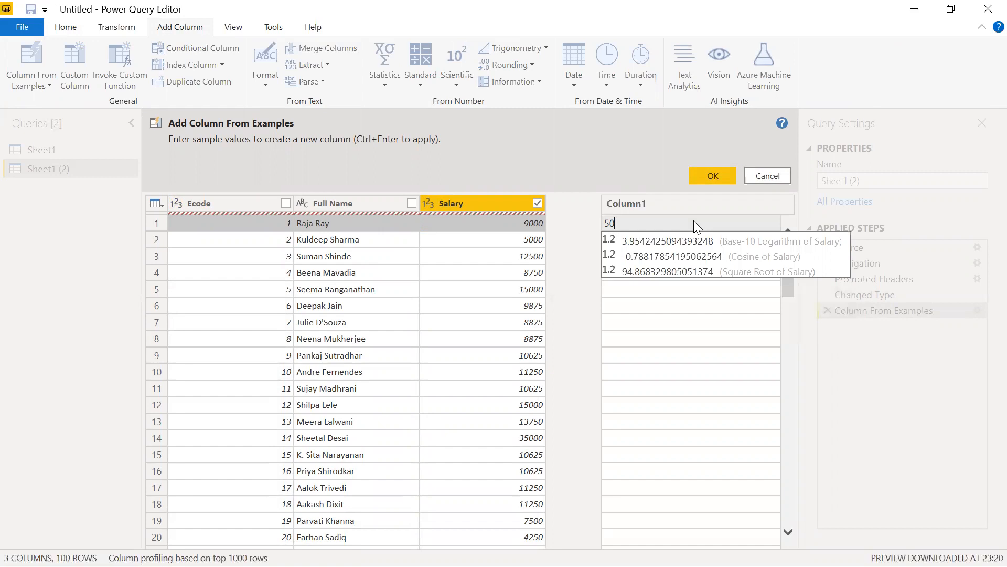
type("01")
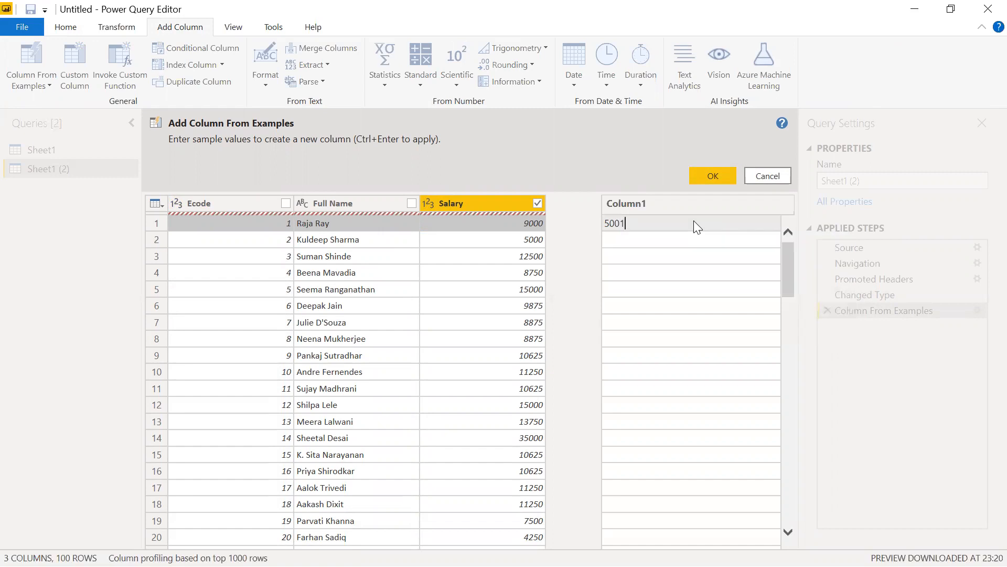
type("-1000")
key("Return")
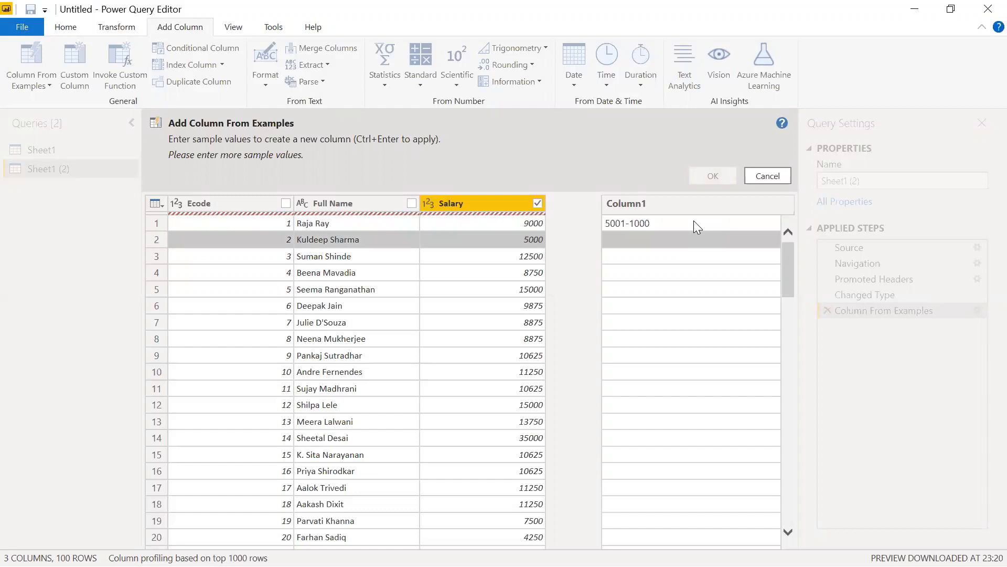
Enter 1-5000 as the sample value for the second row, where the salary is 5000.
type("1-5")
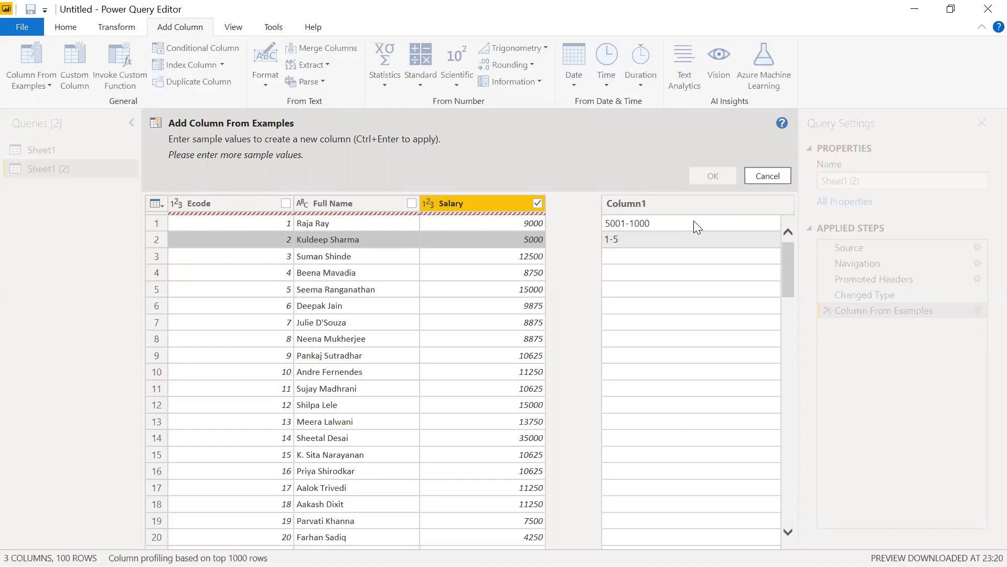
type("0000")
key("BackSpace")
key("Return")
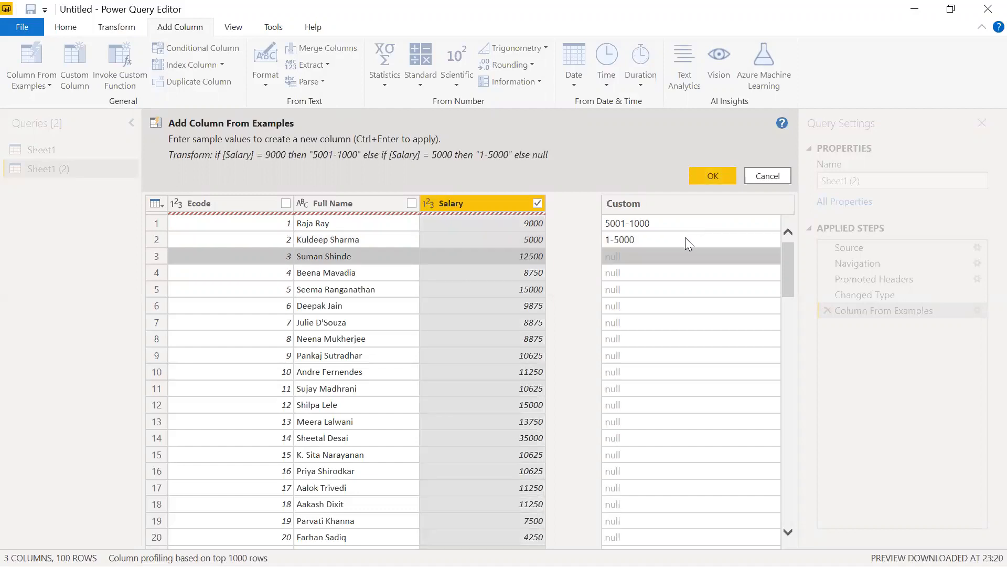
Try entering 100 as the sample value for the third row.
left_click(610, 237)
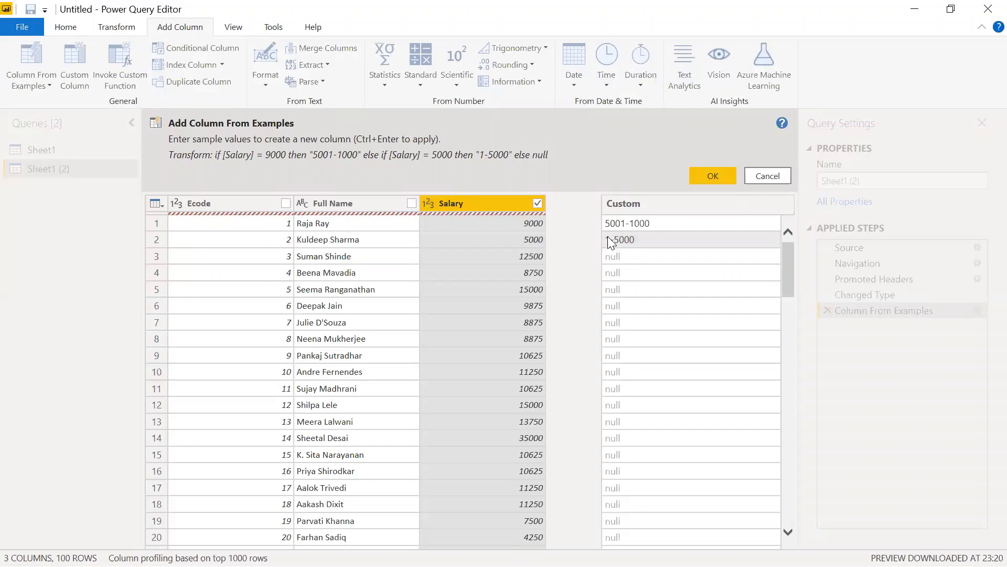
left_click(617, 237)
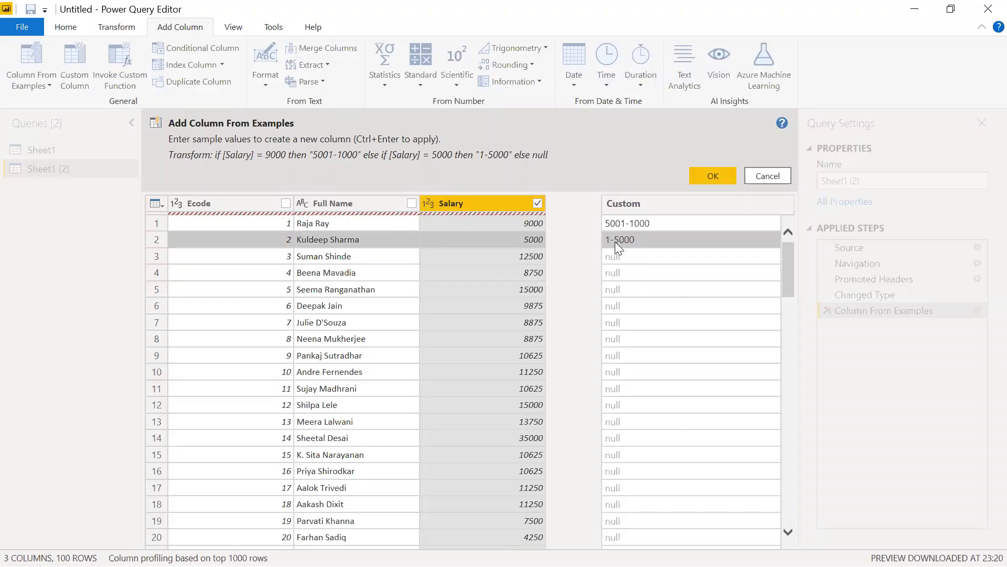
left_click(617, 256)
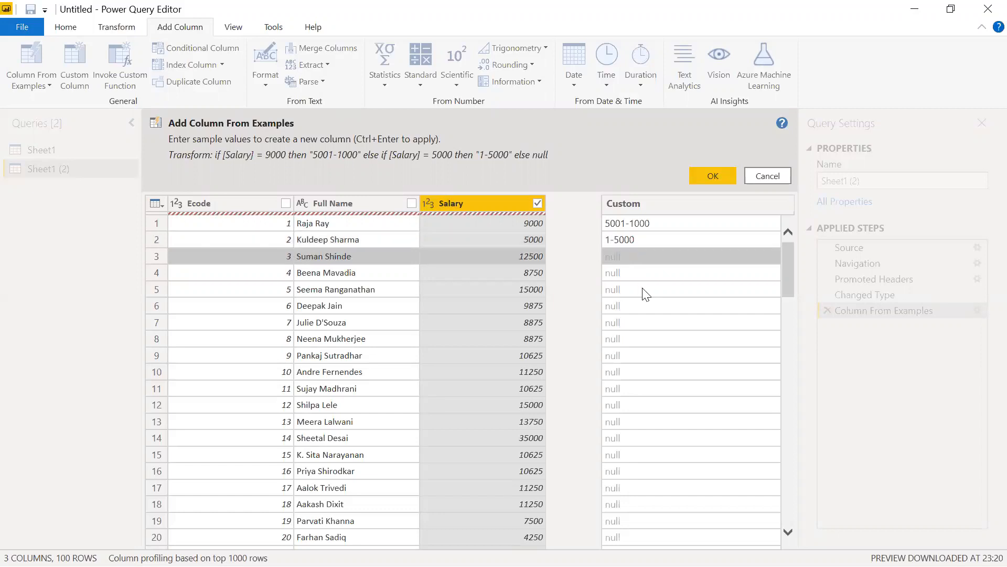
type("100")
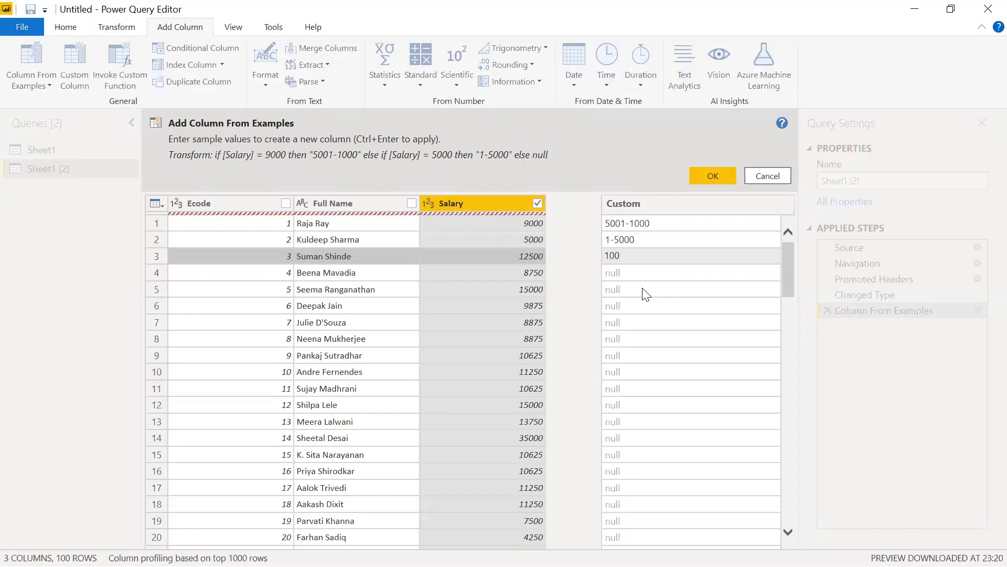
Correct the first row's sample value to 5001-10000.
left_click(653, 223)
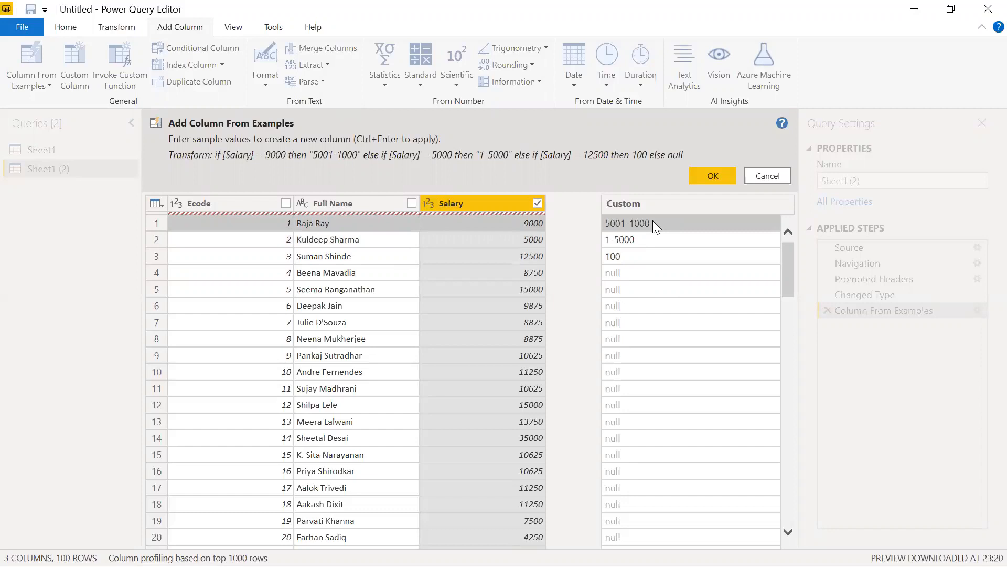
left_click(653, 223)
left_click(653, 222)
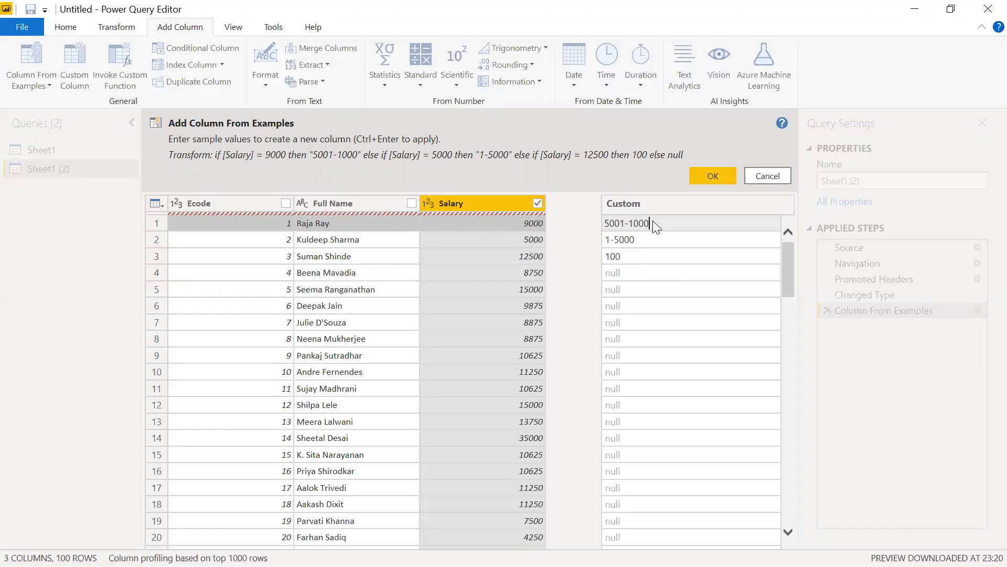
type("0")
Clear the third row's sample value and accept the new column of 5000-wide salary ranges.
left_click(626, 257)
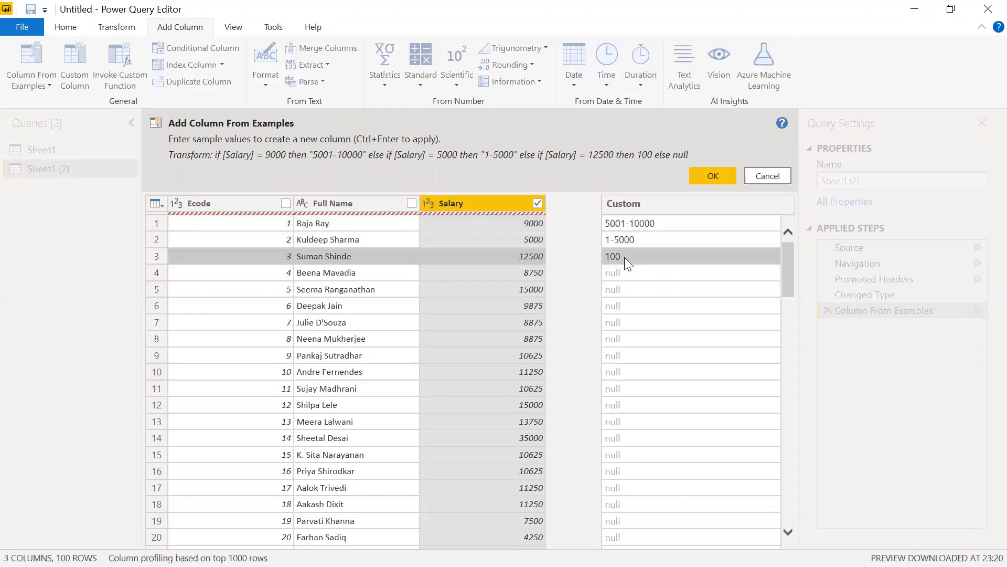
left_click(627, 255)
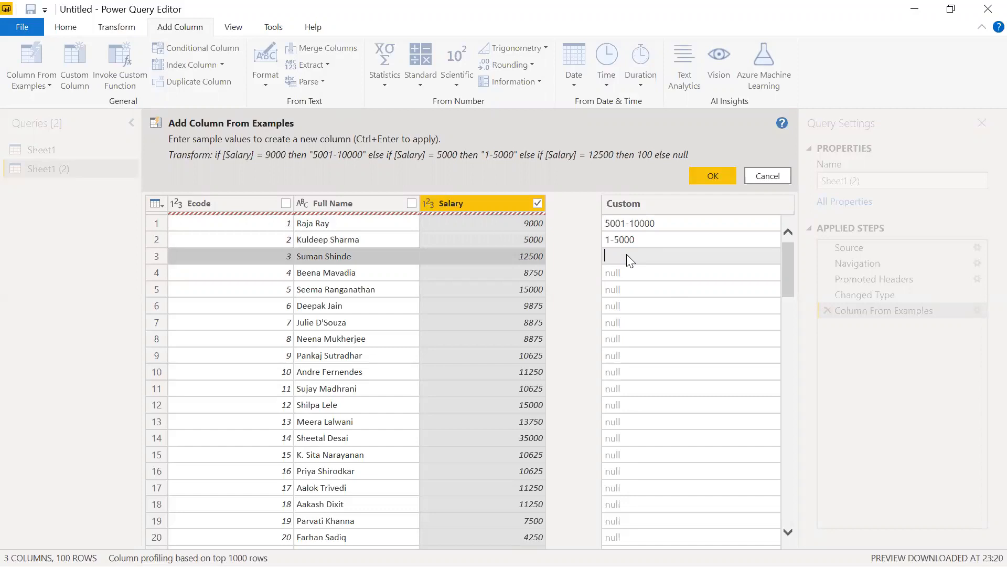
left_click(653, 237)
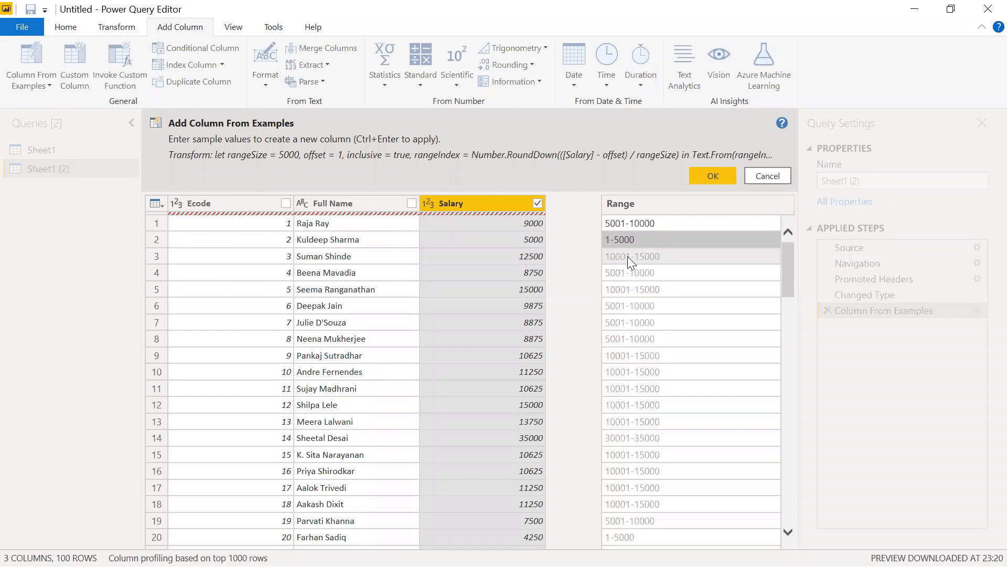
left_click(713, 176)
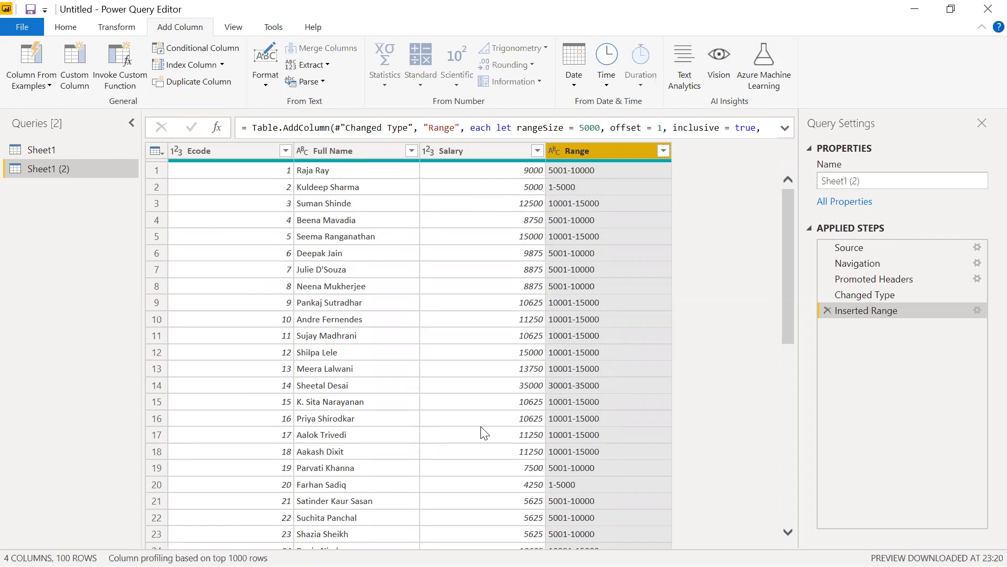
scroll(614, 453, "down", 4)
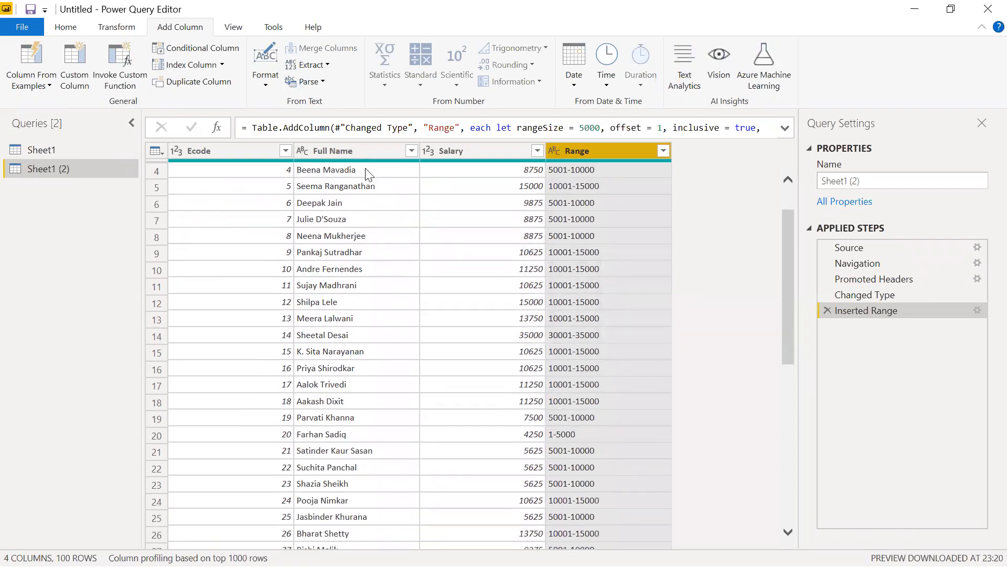
Split the Full Name column by the space delimiter at the right-most delimiter.
scroll(369, 175, "down", 4)
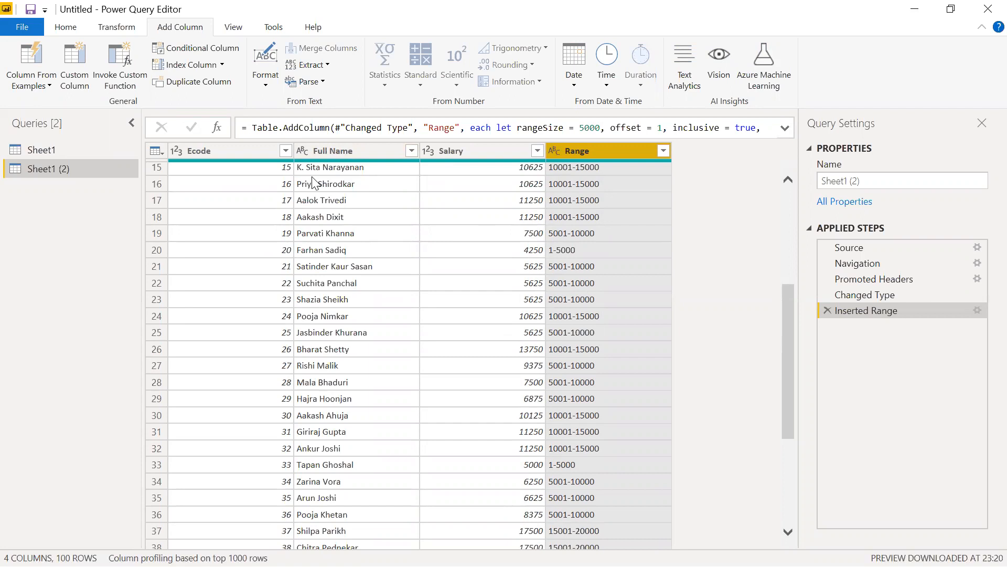
left_click(340, 150)
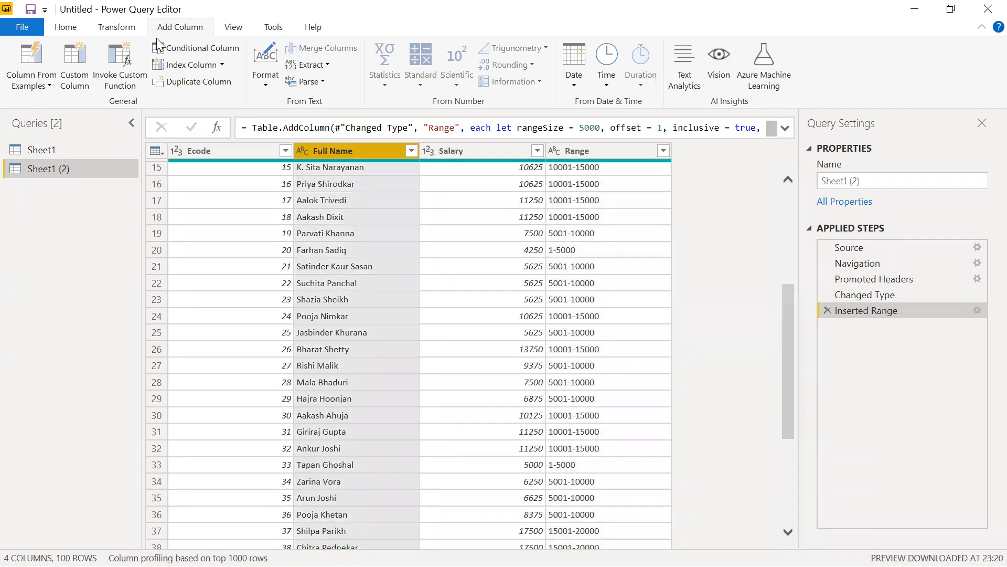
left_click(135, 28)
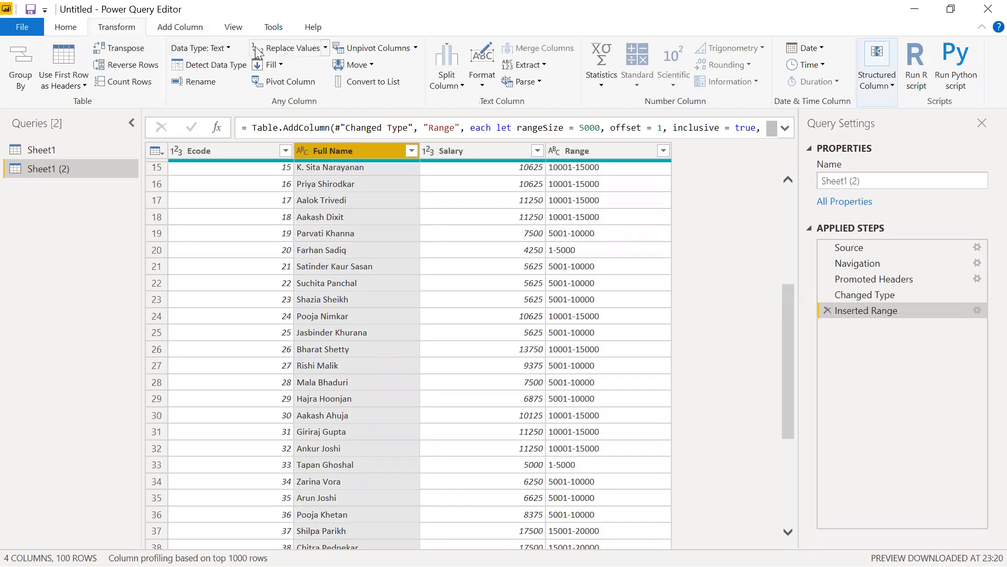
left_click(460, 85)
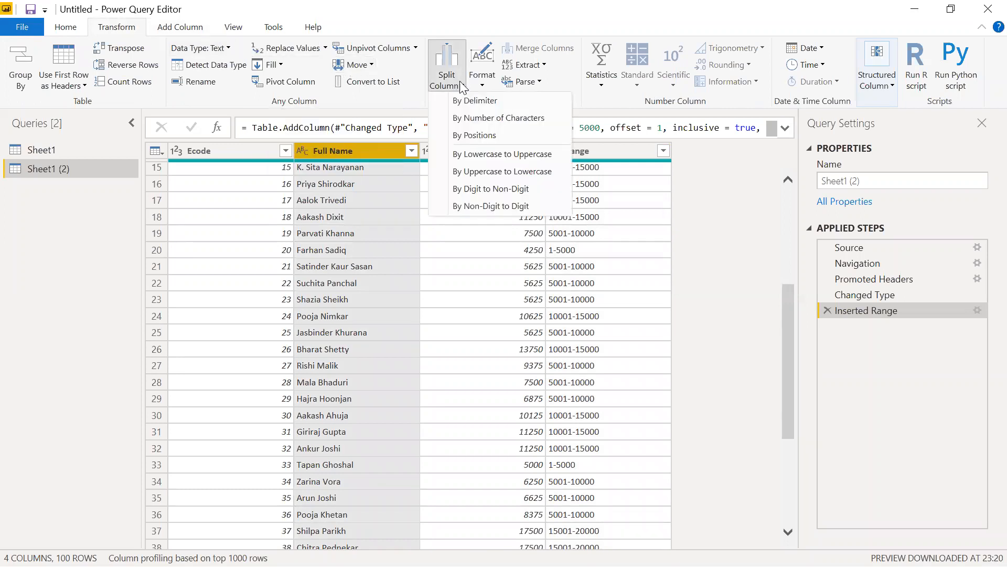
left_click(471, 102)
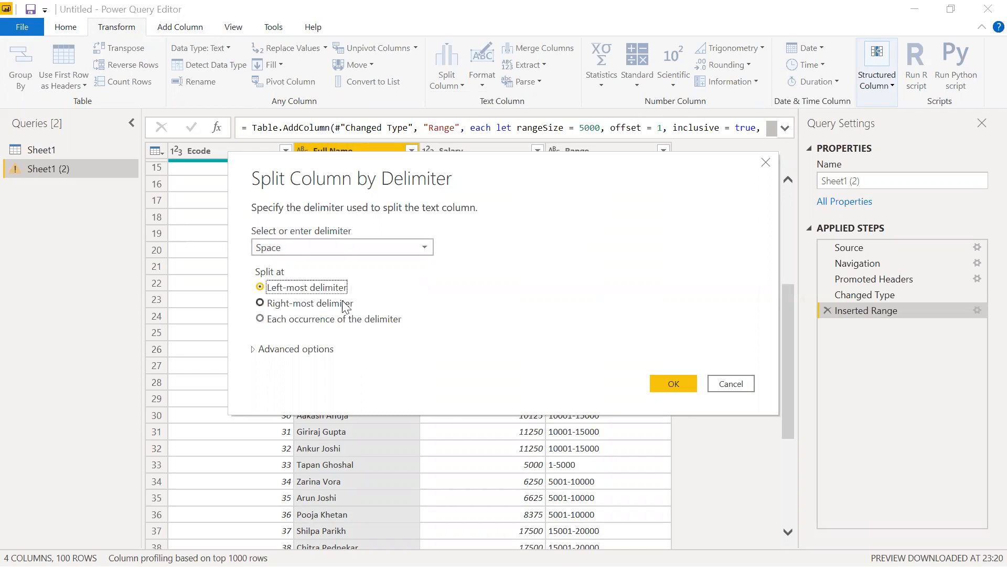
left_click(345, 305)
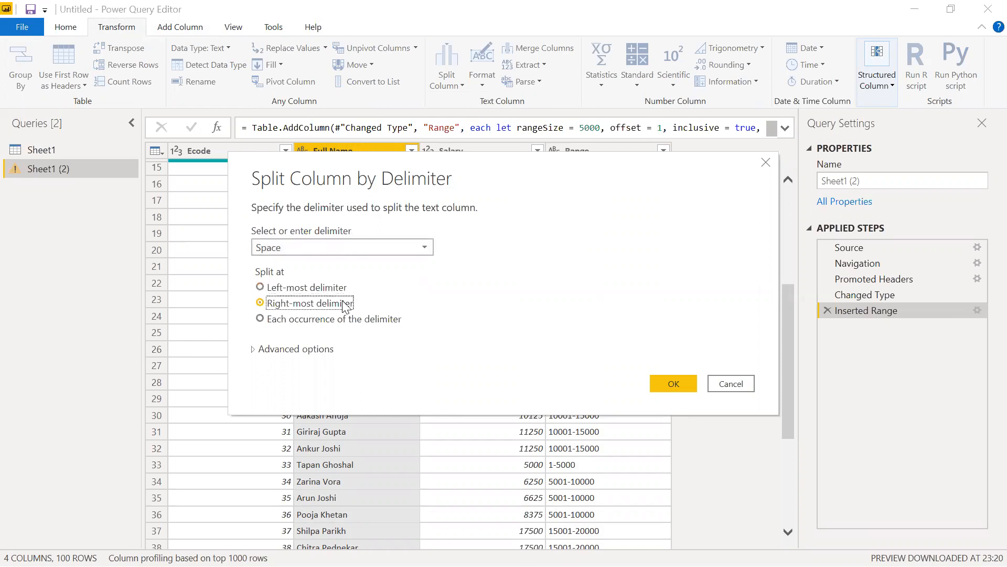
left_click(674, 383)
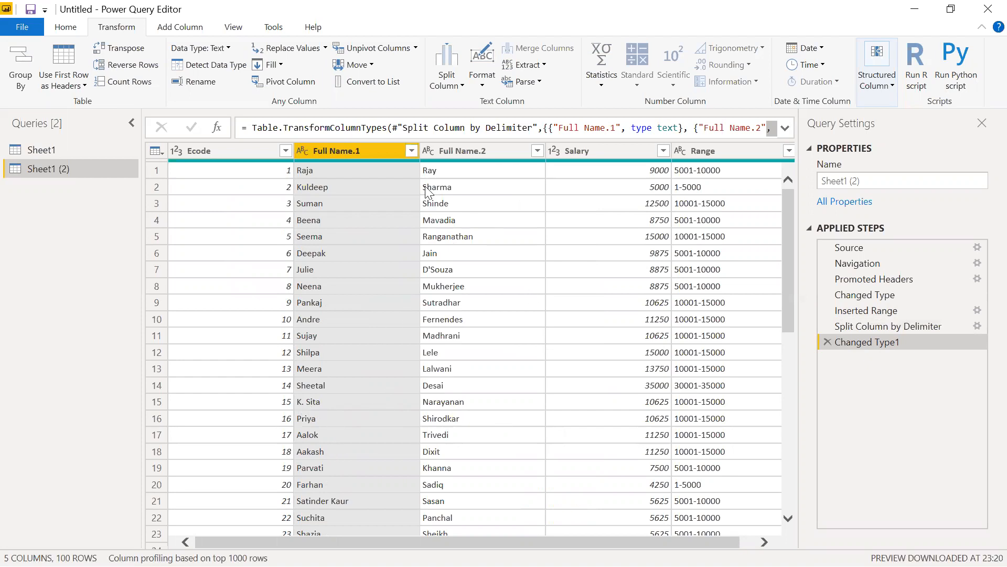
Rename the Full Name.2 column to Last Name and the Full Name.1 column to First Name.
left_click(444, 147)
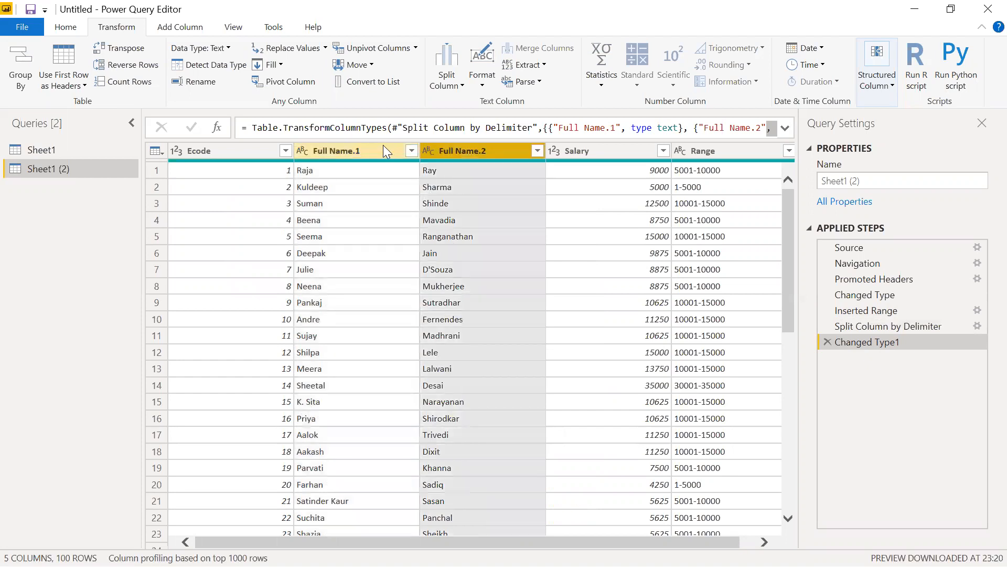
left_click(380, 151)
left_click_drag(380, 149, 457, 147)
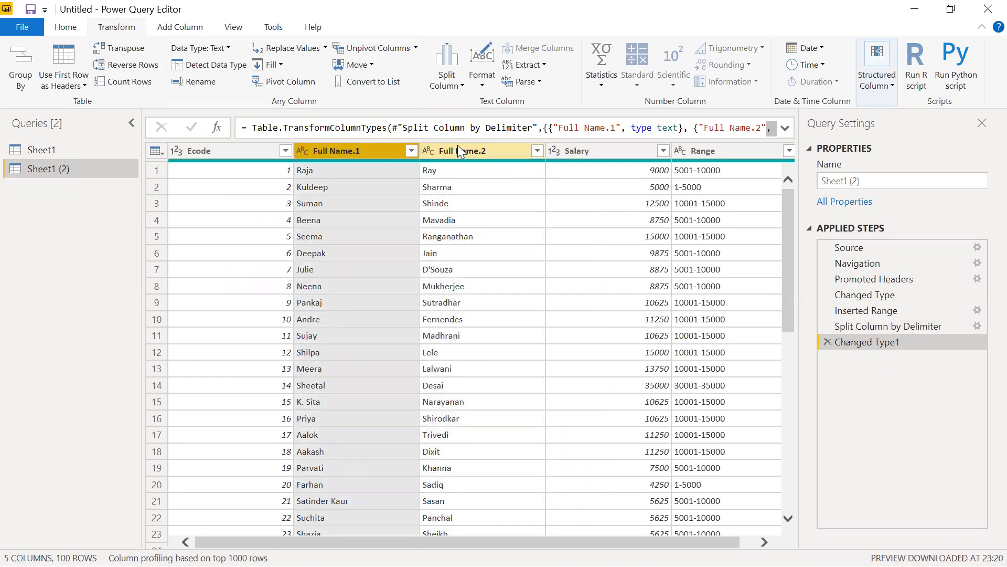
double_click(457, 149)
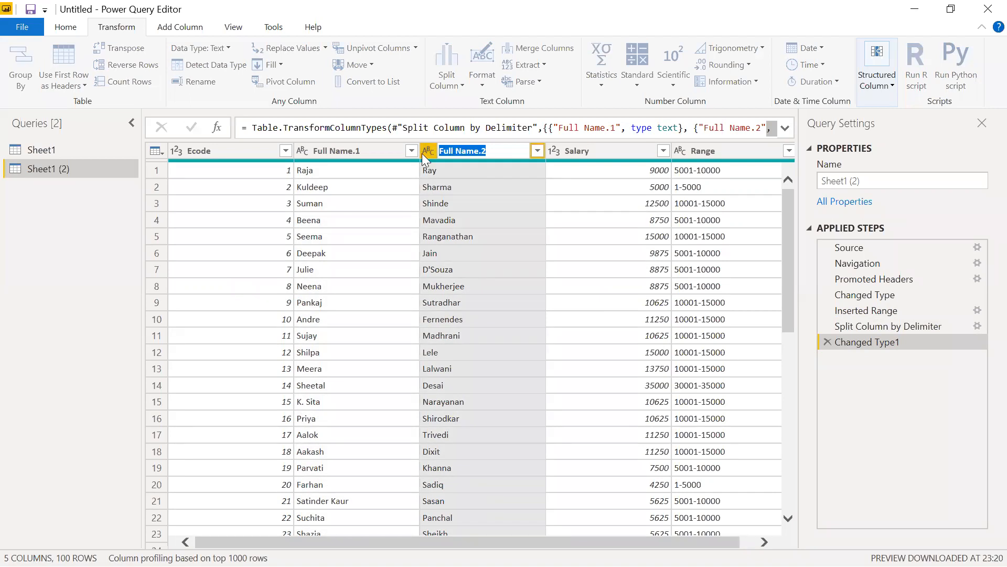
type("la")
type("Last Name")
double_click(374, 150)
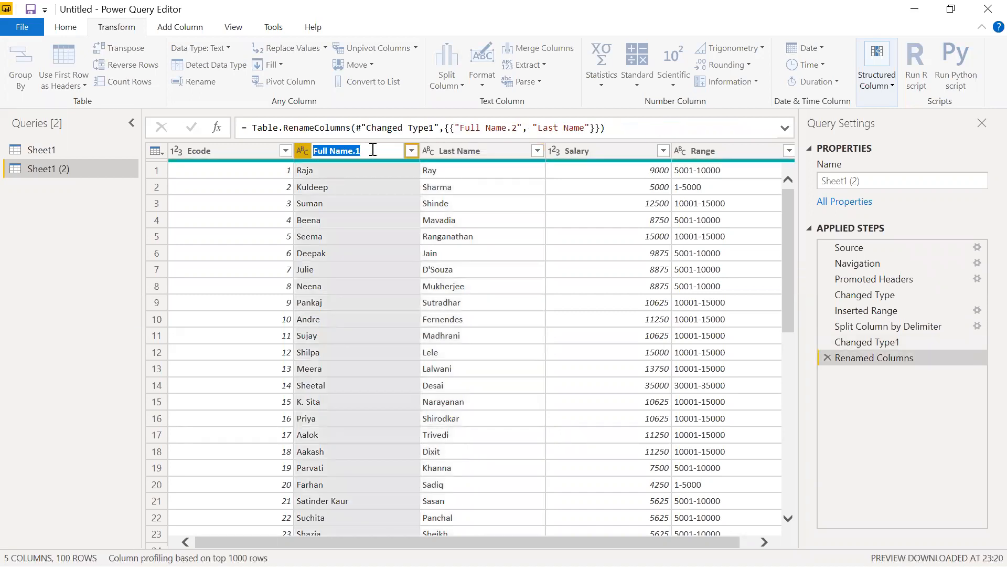
type("First Name")
key("Return")
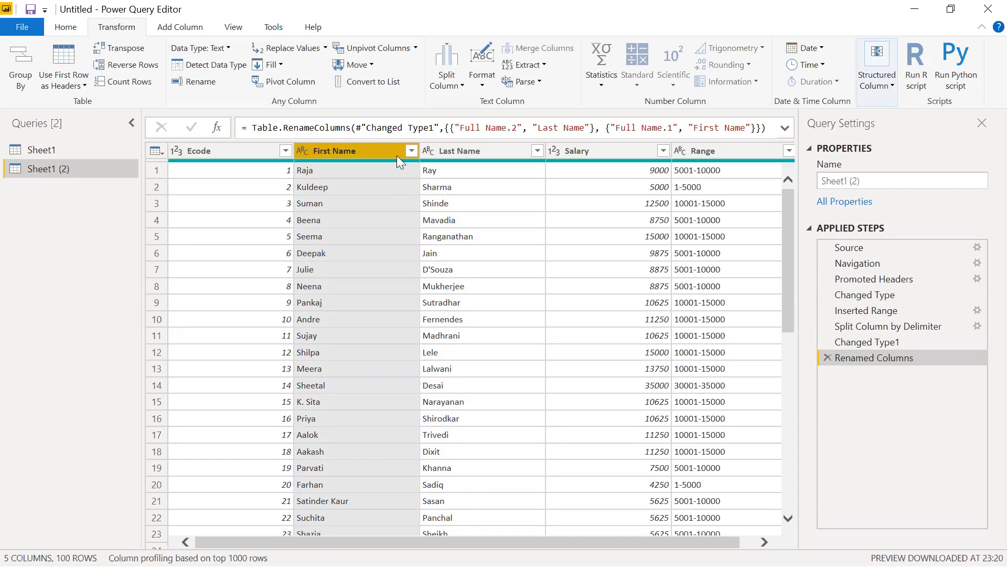
Try to select the First Name and Last Name columns together.
left_click(428, 151)
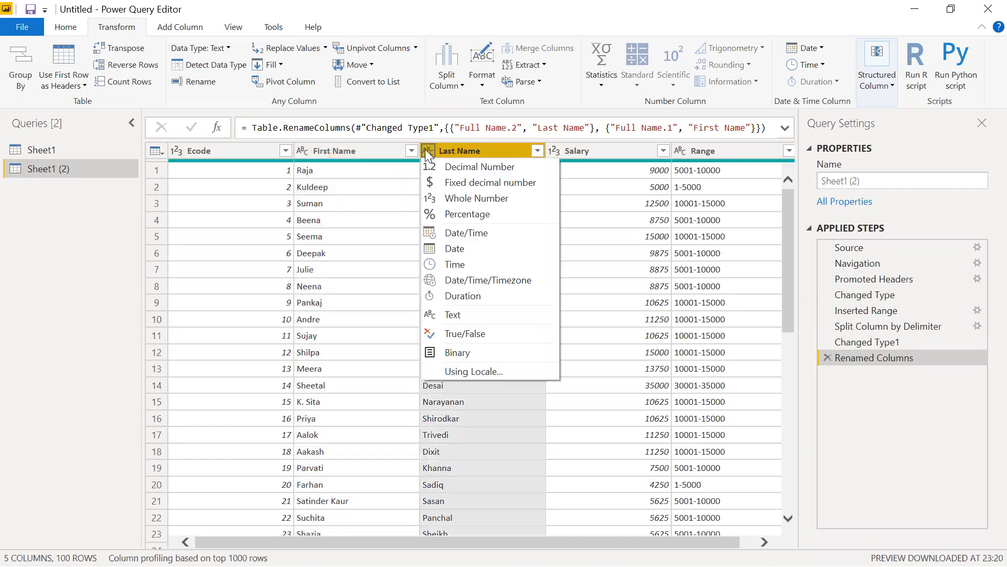
left_click(390, 151)
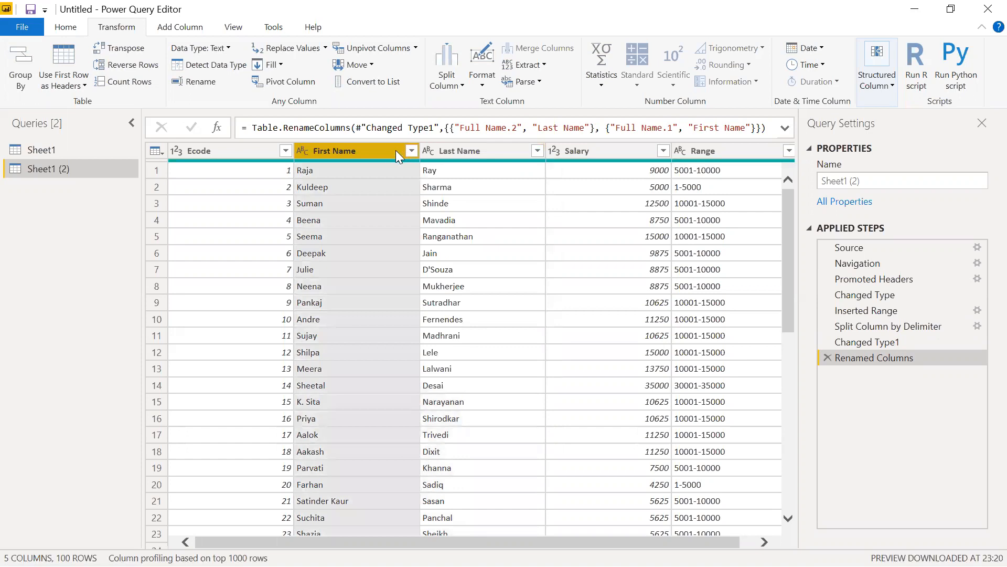
left_click_drag(373, 149, 445, 150)
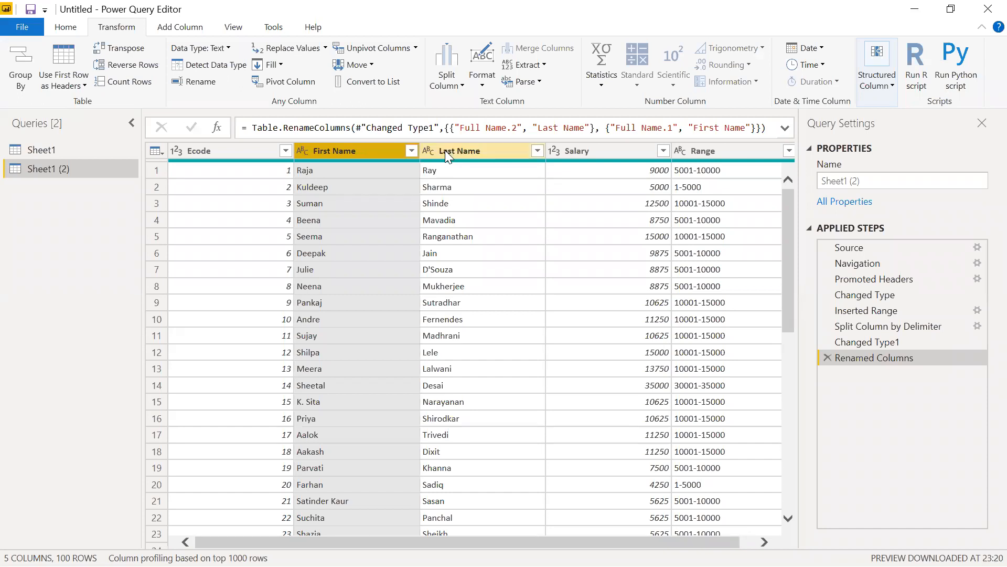
left_click(445, 150)
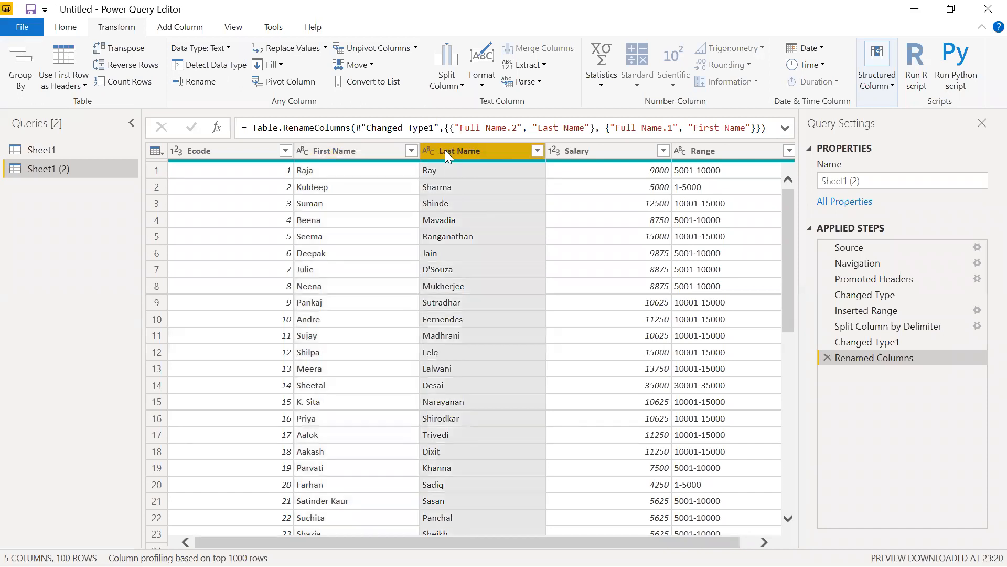
left_click(358, 151)
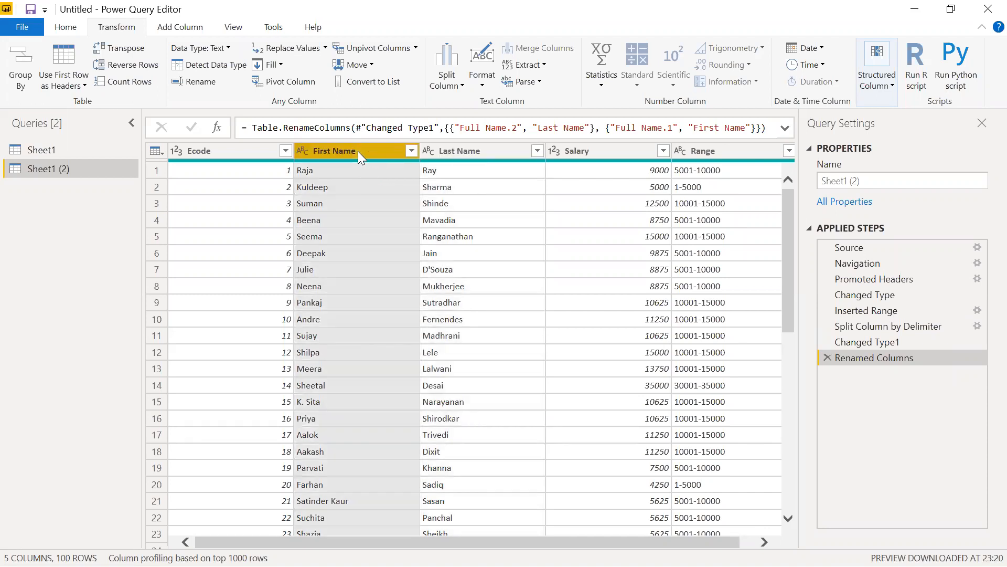
right_click(358, 151)
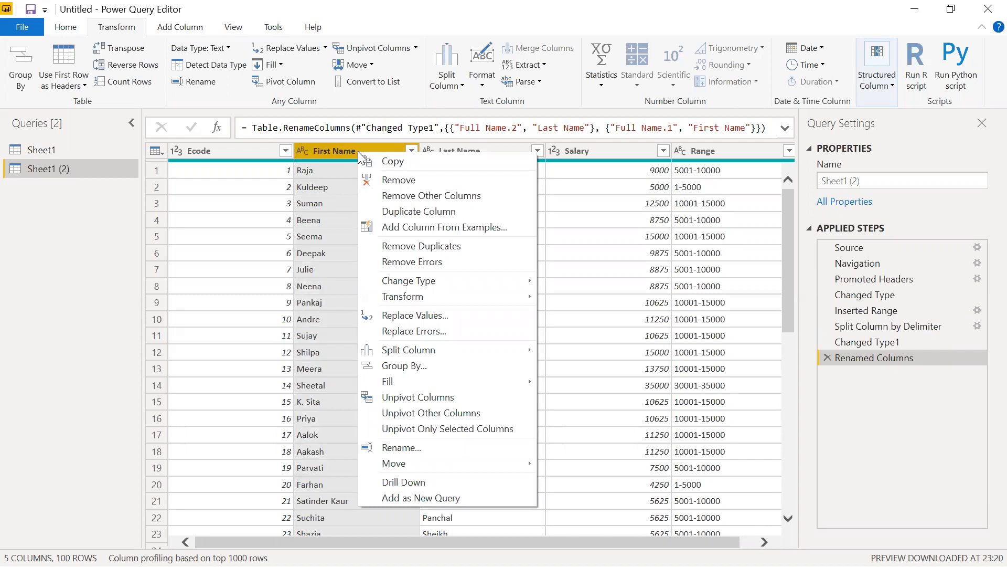
left_click(335, 147)
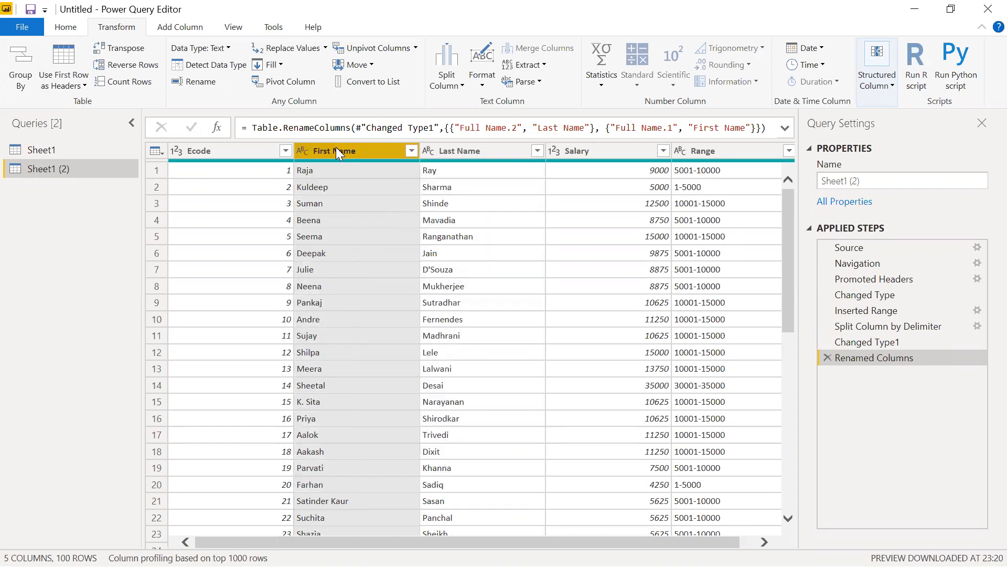
left_click(439, 151)
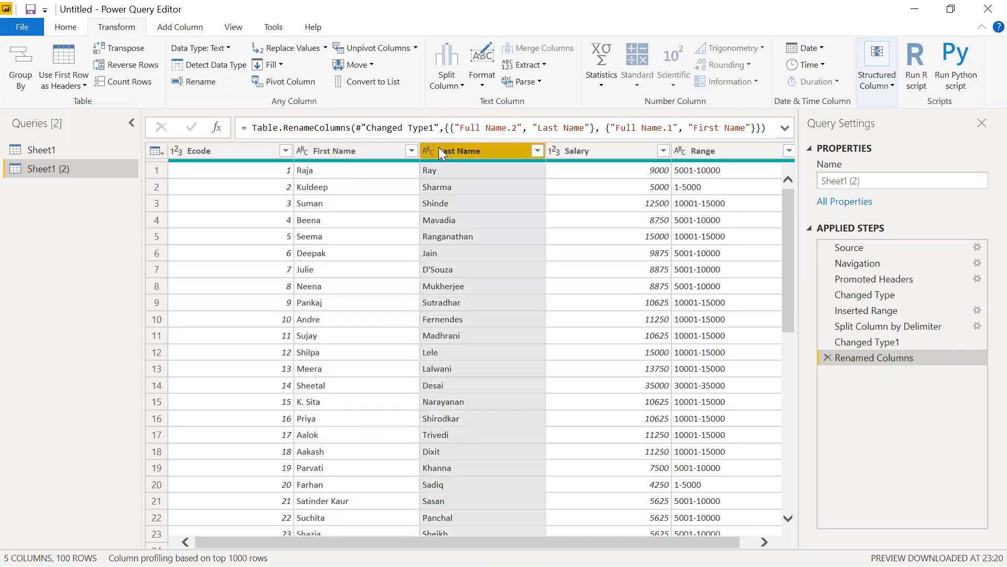
left_click(365, 147)
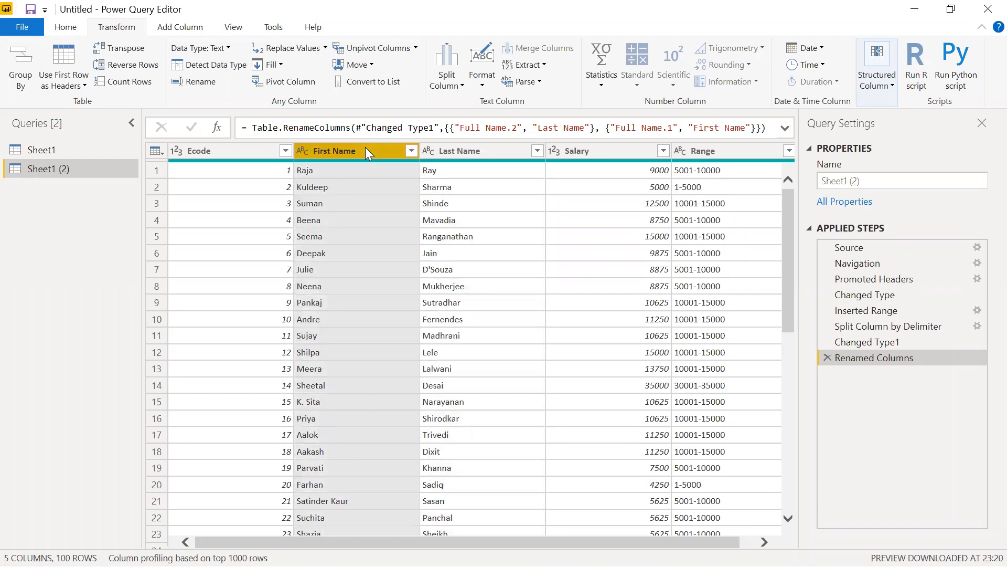
right_click(367, 147)
right_click(440, 145)
right_click(440, 145)
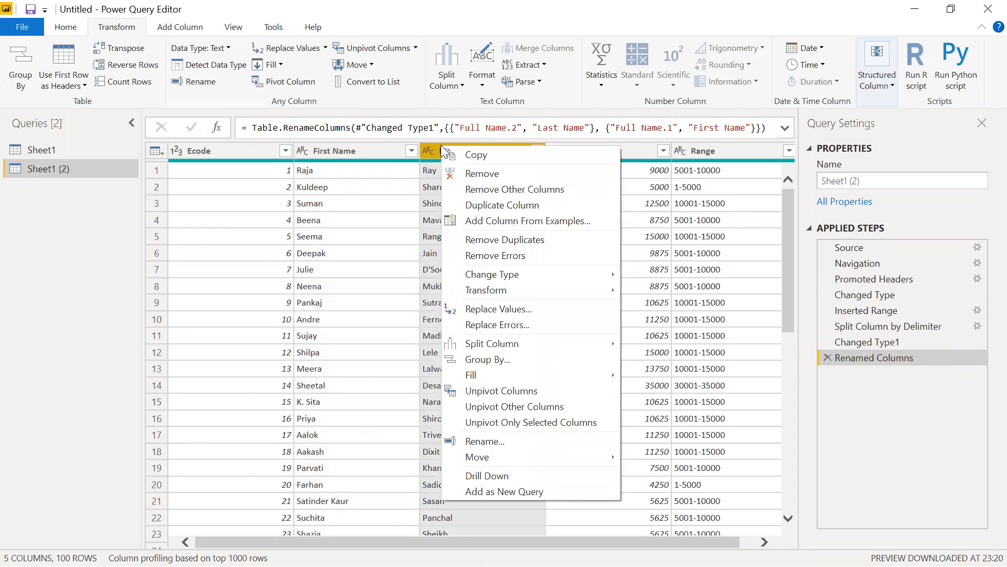
left_click(441, 144)
left_click(383, 147)
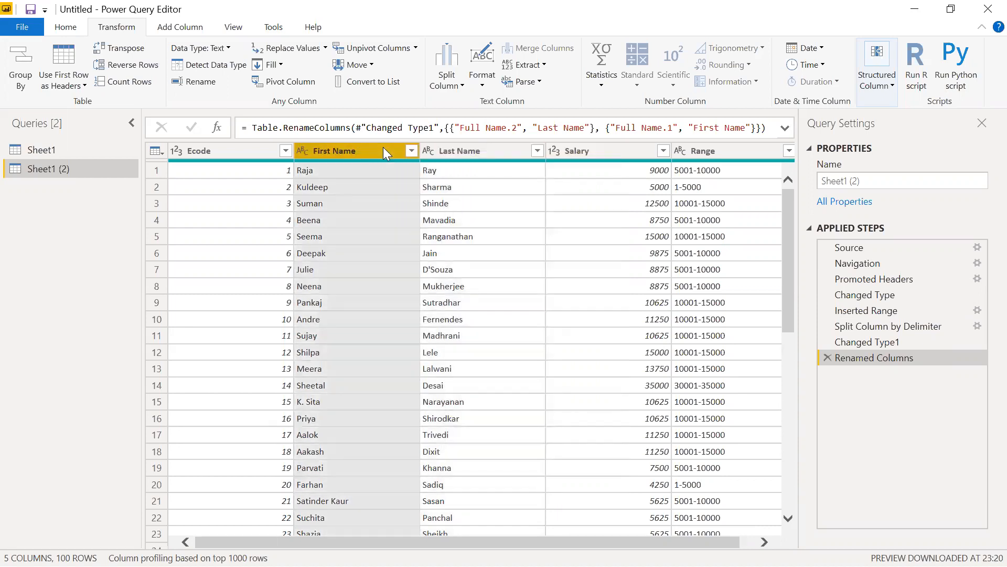
left_click(443, 145)
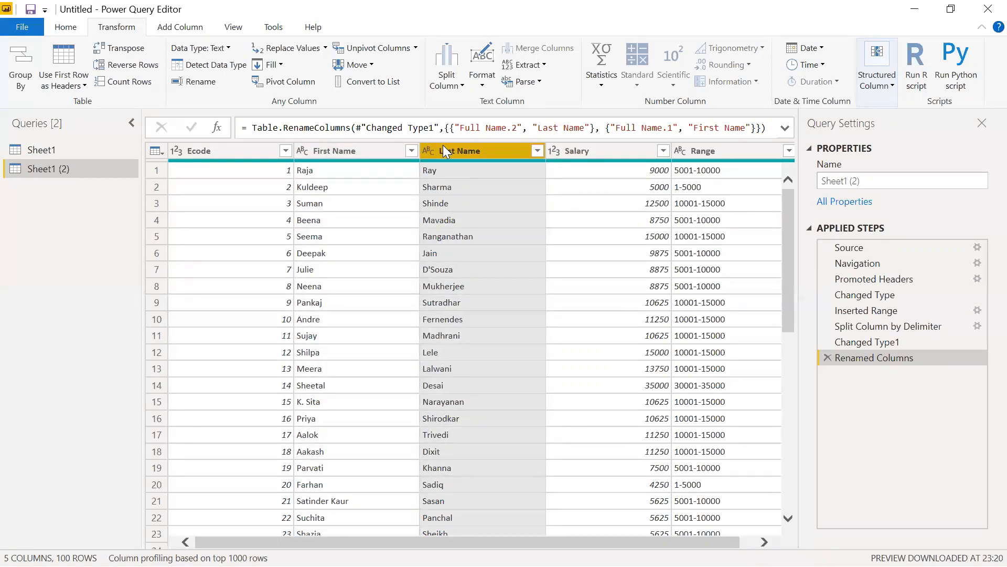
left_click(375, 152)
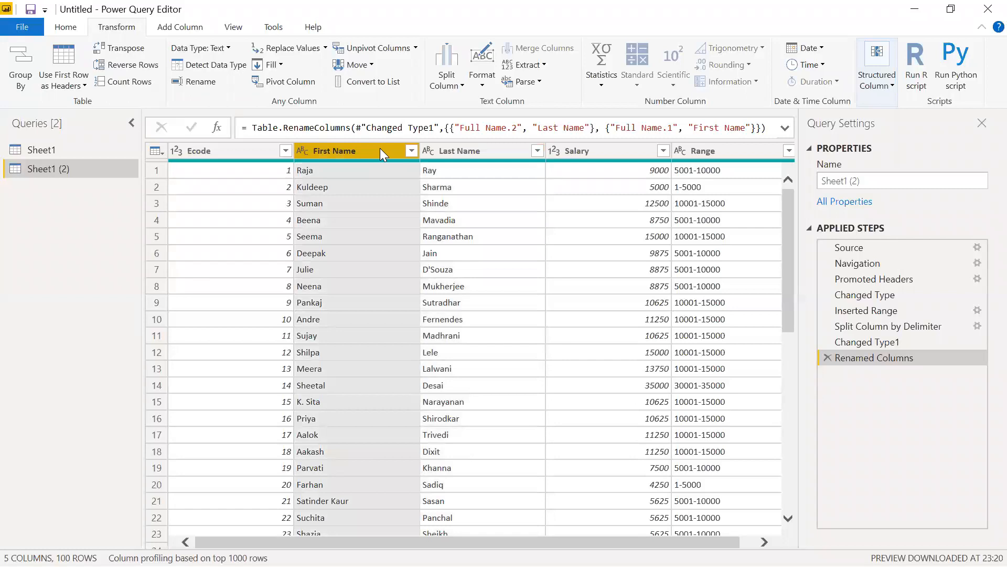
right_click(453, 147)
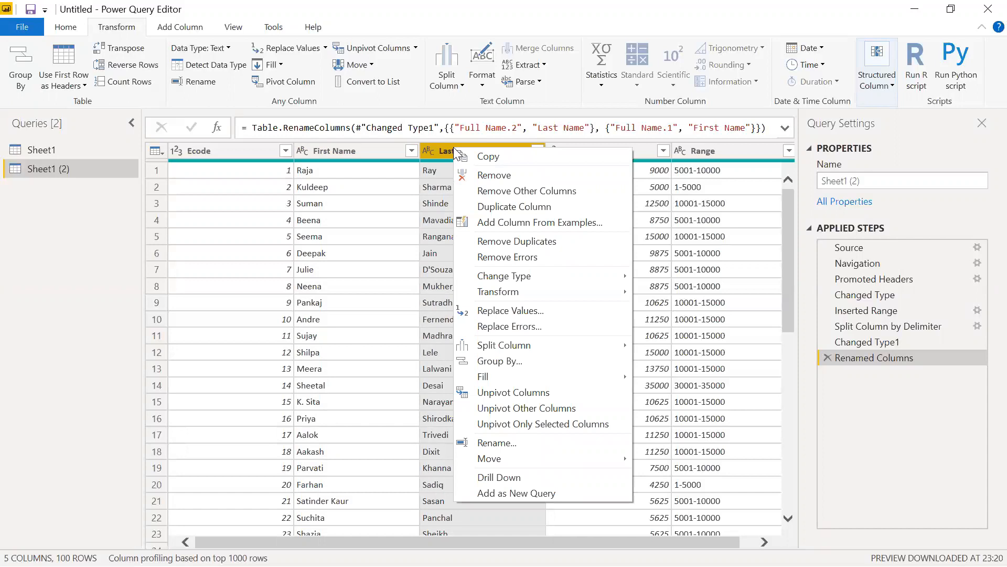
left_click(355, 140)
left_click(354, 148)
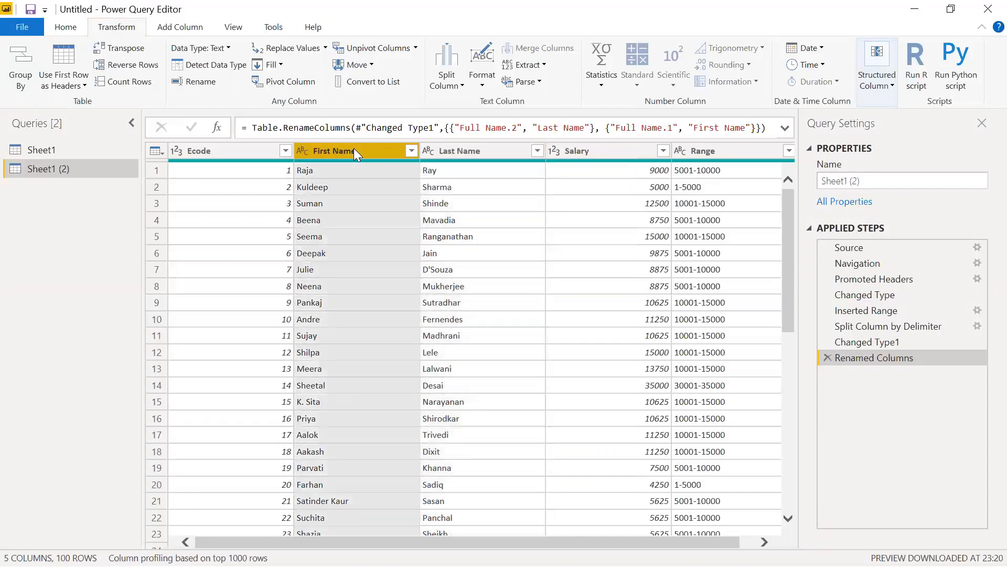
left_click(443, 150)
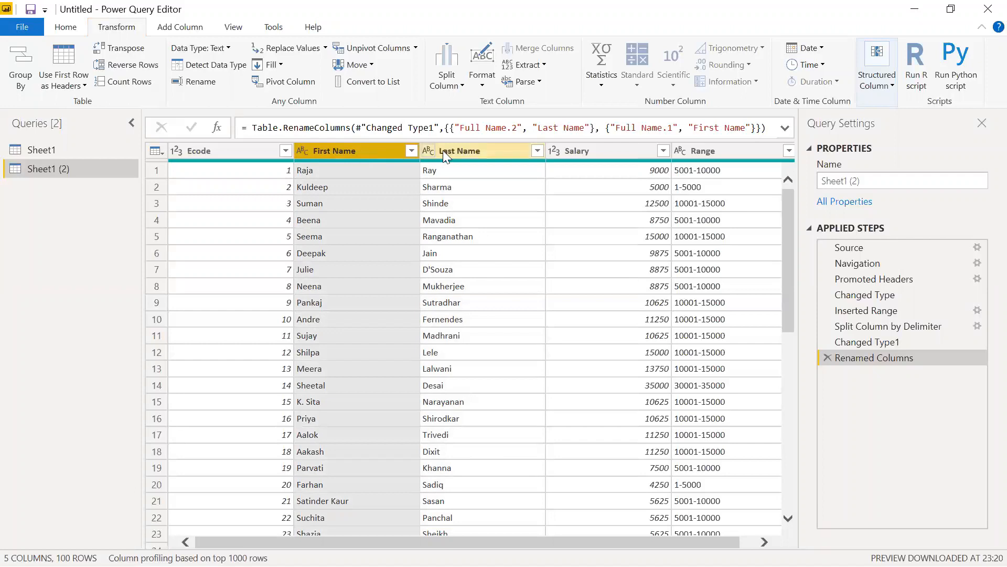
Swap the First Name and Last Name columns and restore their original order.
left_click_drag(443, 150, 510, 147)
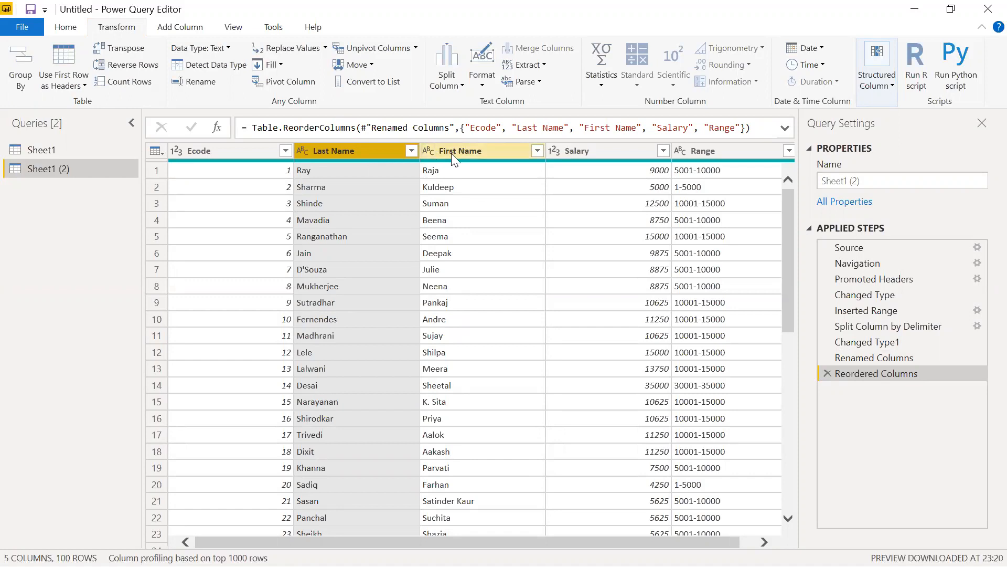
mouse_move(440, 149)
left_mouse_down()
mouse_move(291, 149)
mouse_move(311, 143)
left_mouse_up()
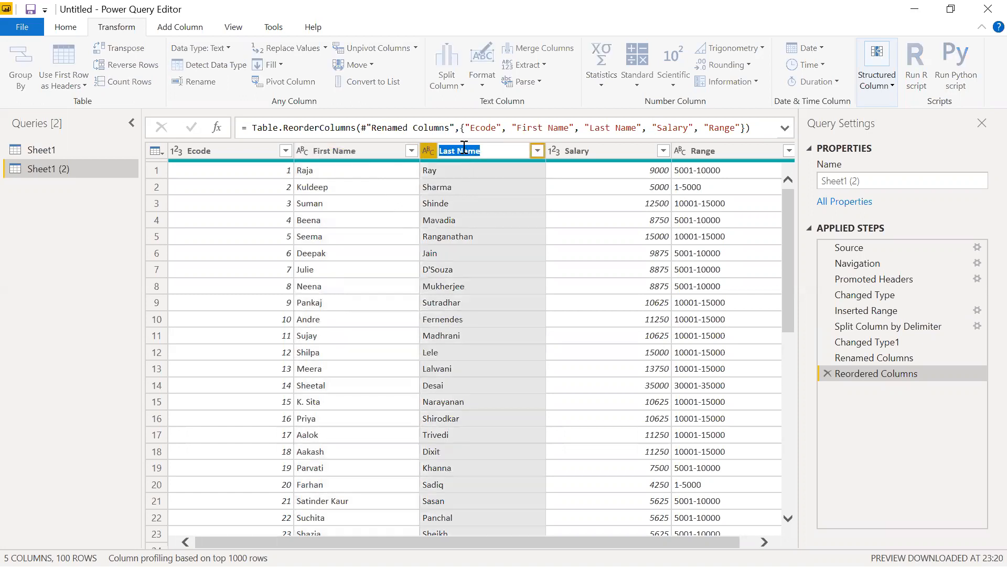
key("super")
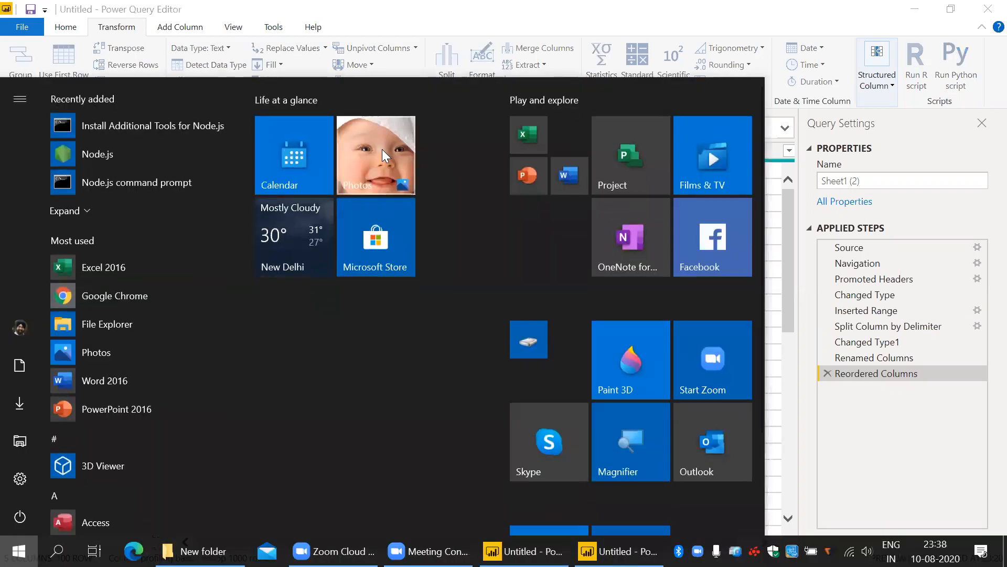
left_click(536, 31)
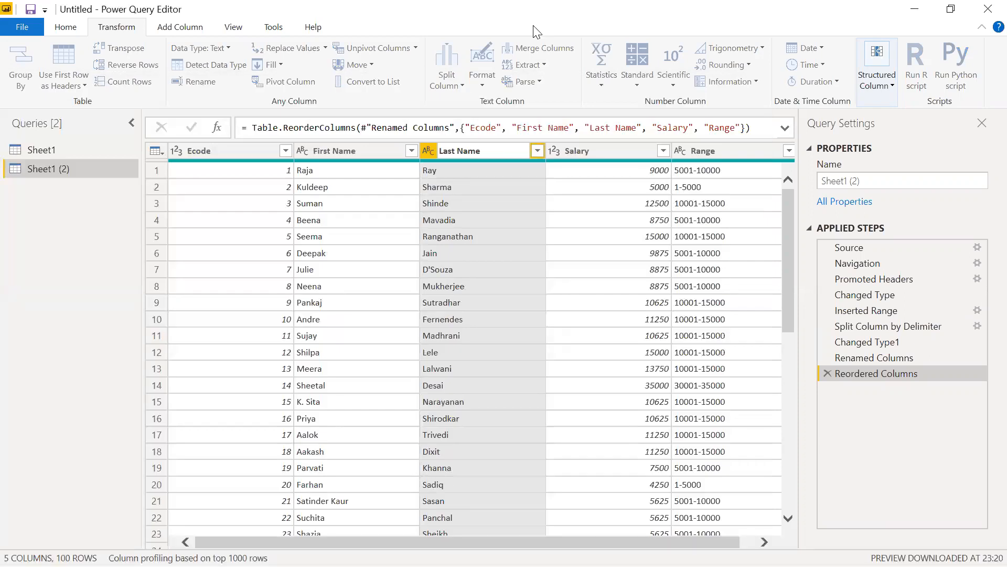
Move the Last Name column ahead of the First Name column.
left_click(363, 151)
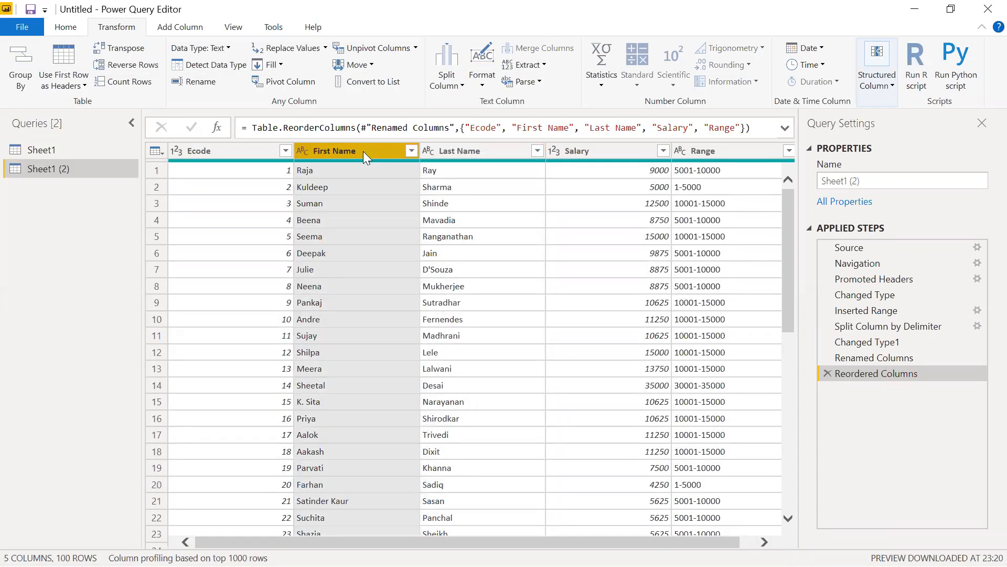
left_click(443, 149)
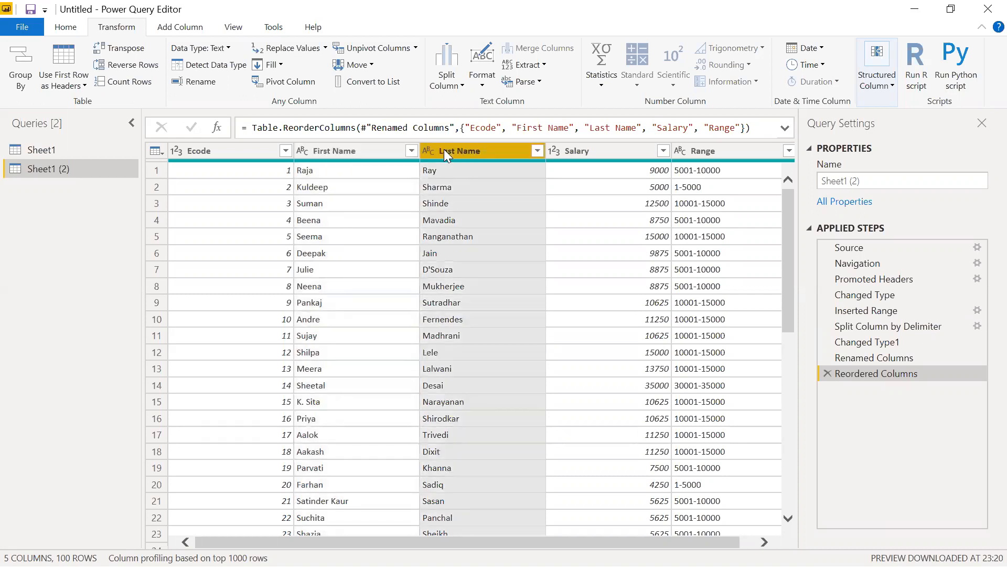
mouse_move(443, 149)
left_mouse_down()
mouse_move(346, 147)
mouse_move(391, 152)
mouse_move(554, 105)
mouse_move(565, 46)
left_mouse_up()
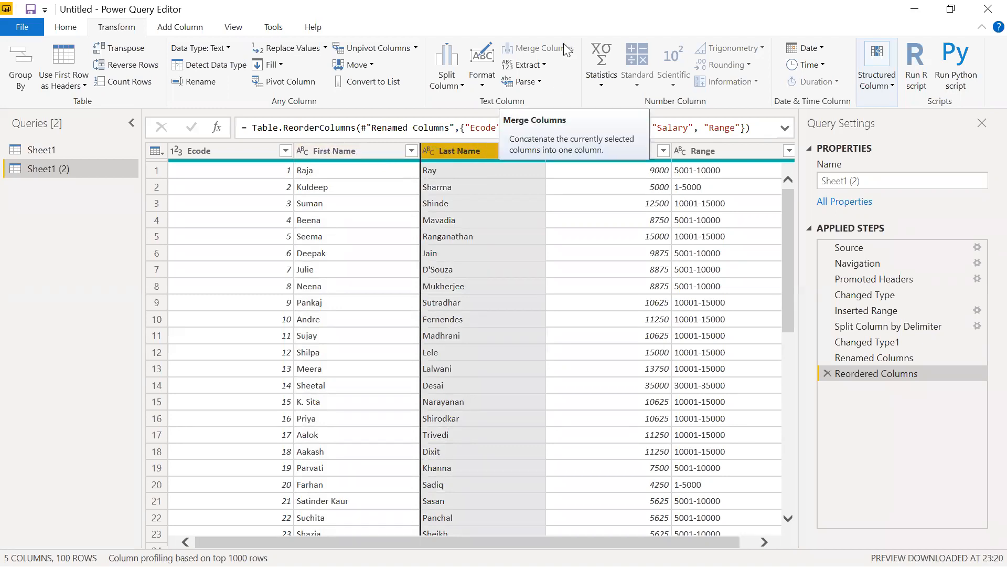
left_click_drag(457, 150, 351, 144)
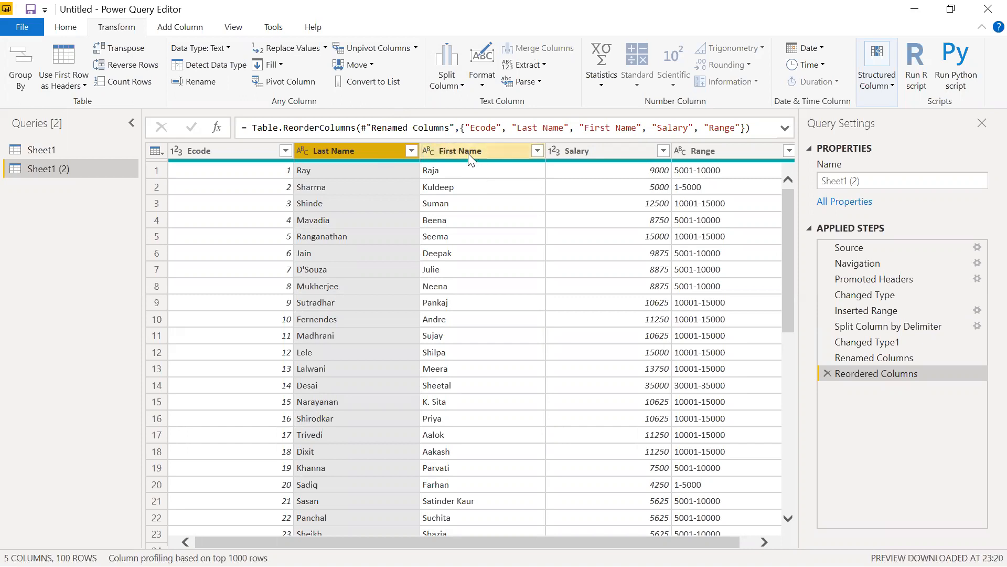
Merge the First Name and Last Name columns, in that order, with a space separator into a column named Full Name.
left_click(446, 149, "ctrl")
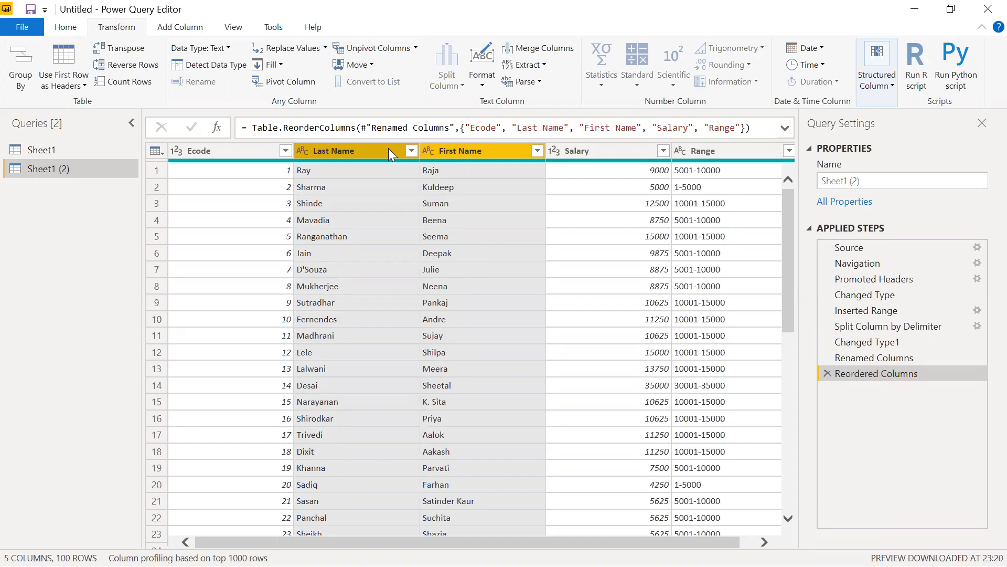
left_click(522, 49)
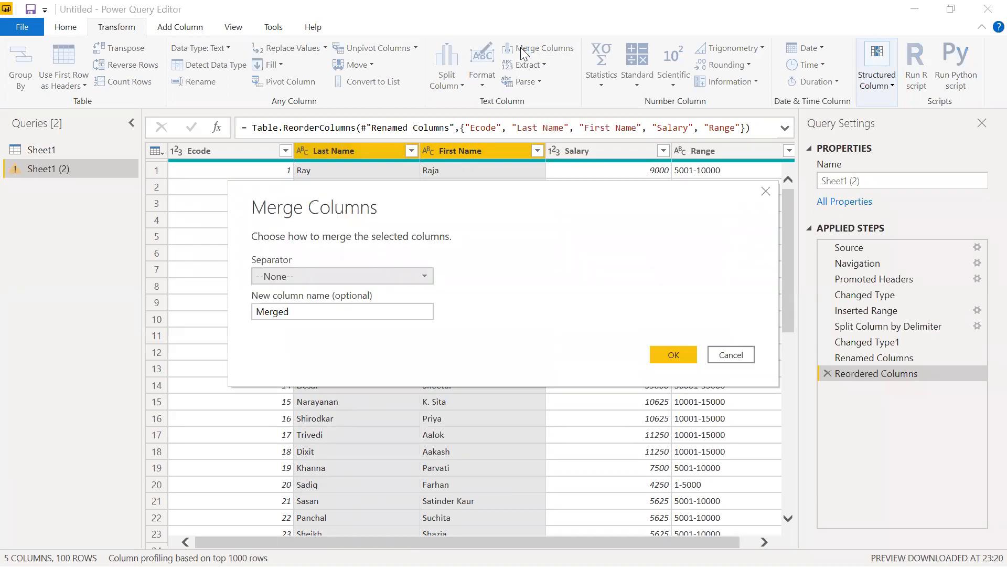
left_click(368, 276)
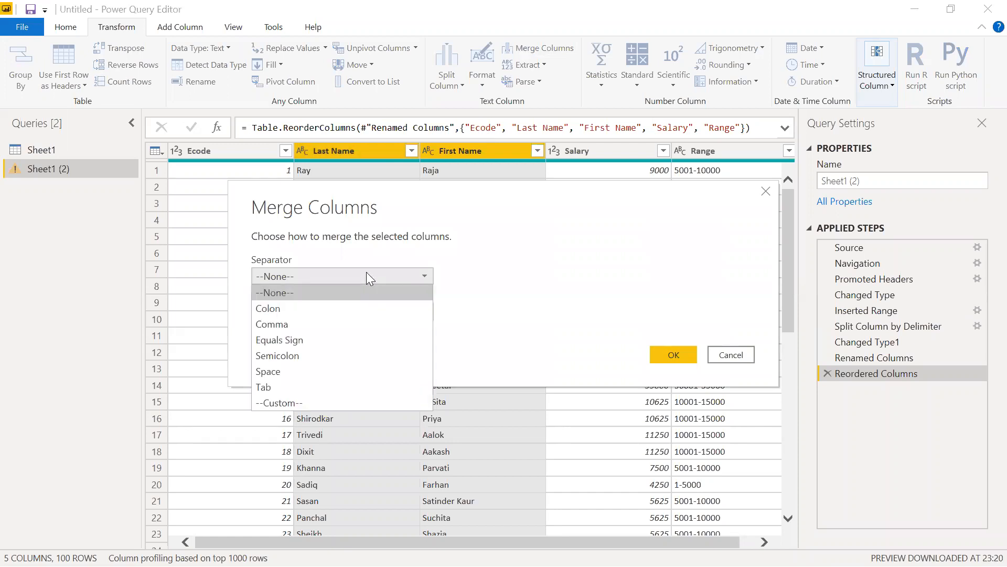
left_click(308, 370)
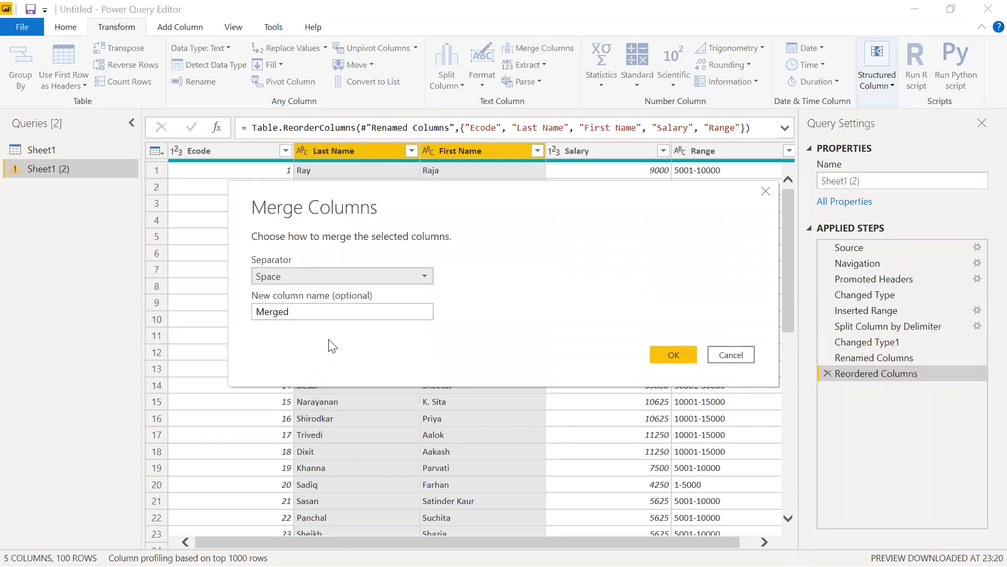
double_click(333, 312)
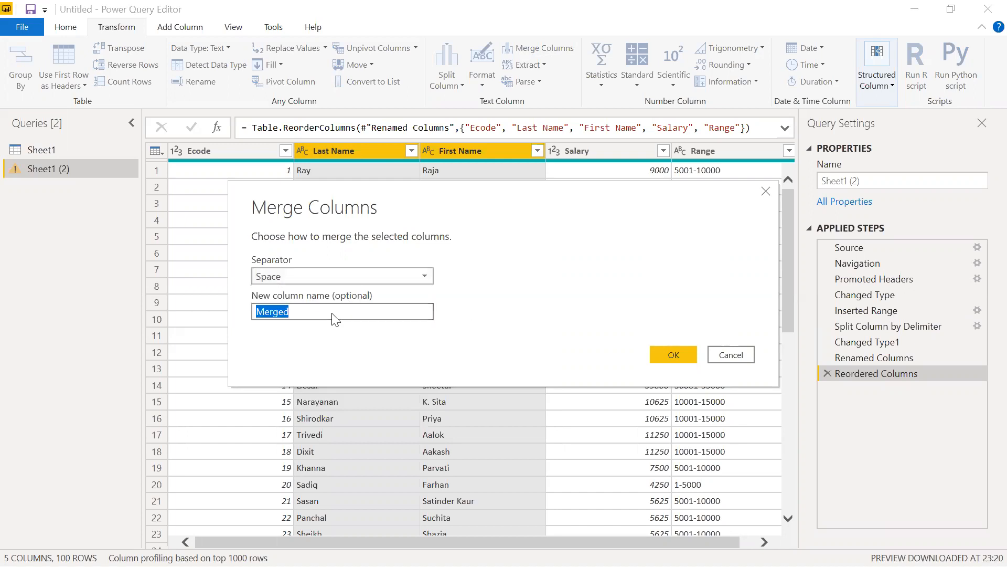
type("Full Name")
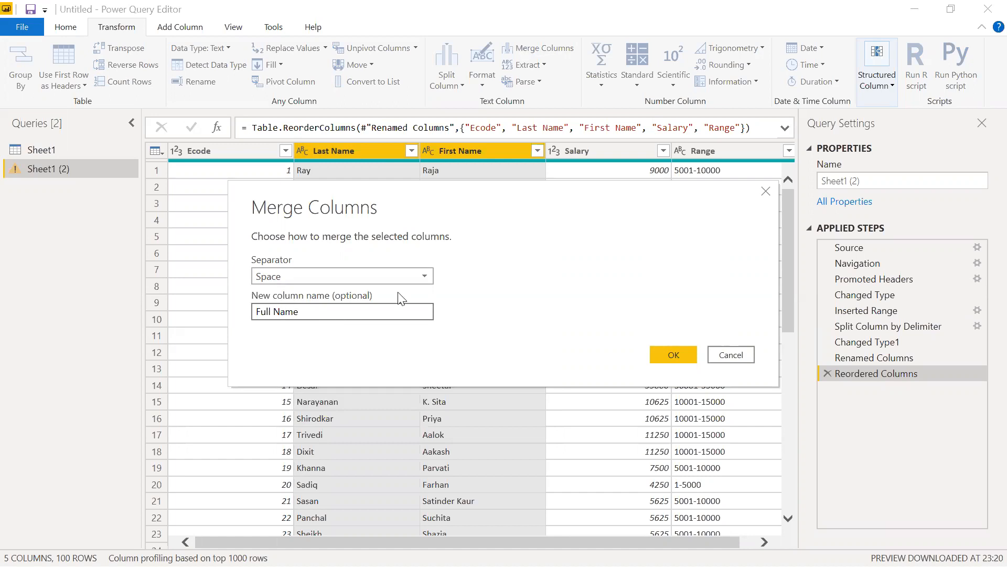
left_click(660, 357)
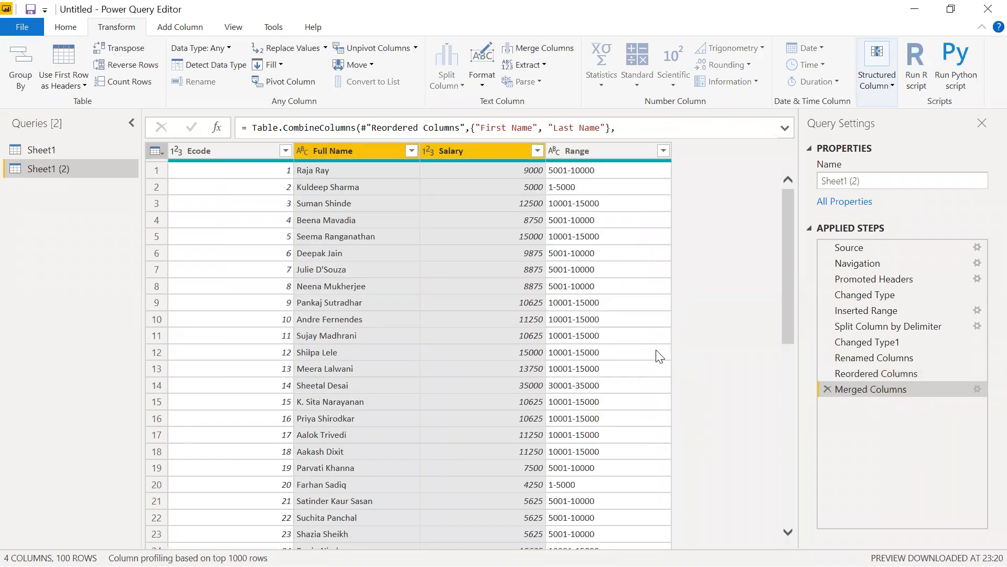
left_click(336, 403)
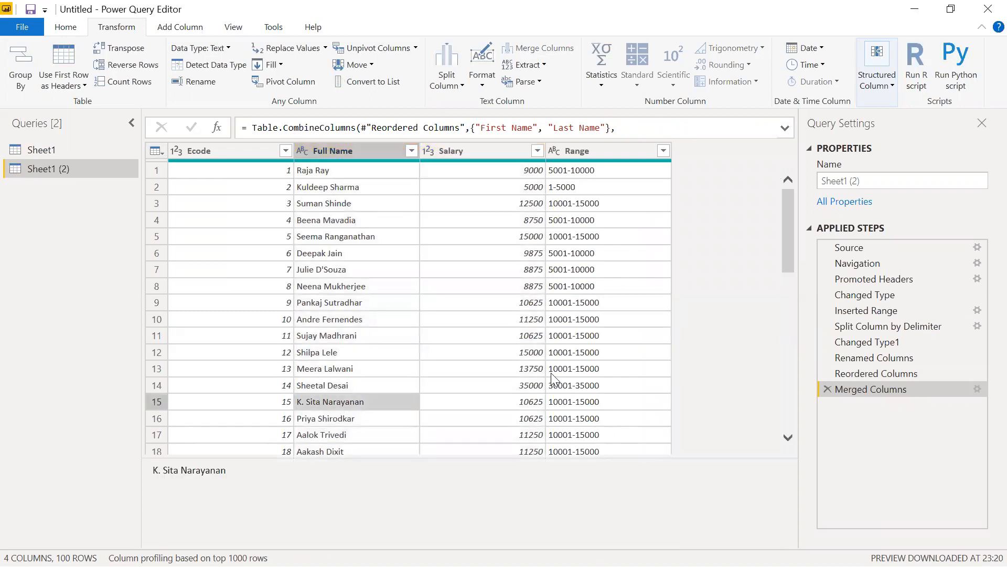